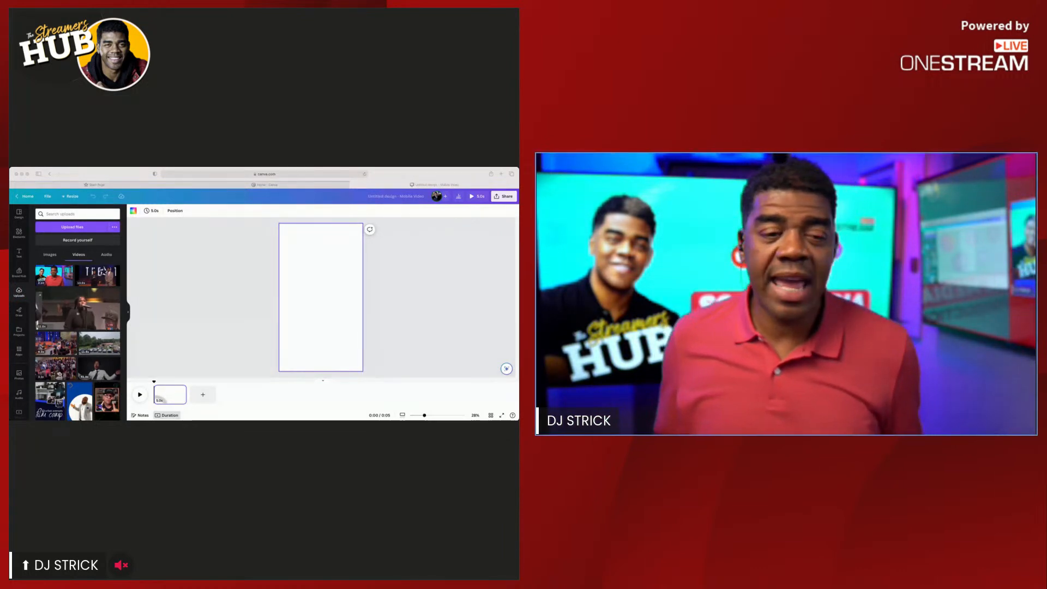
Place the 2:10 video from the uploads onto the blank mobile video page
key("super+Tab")
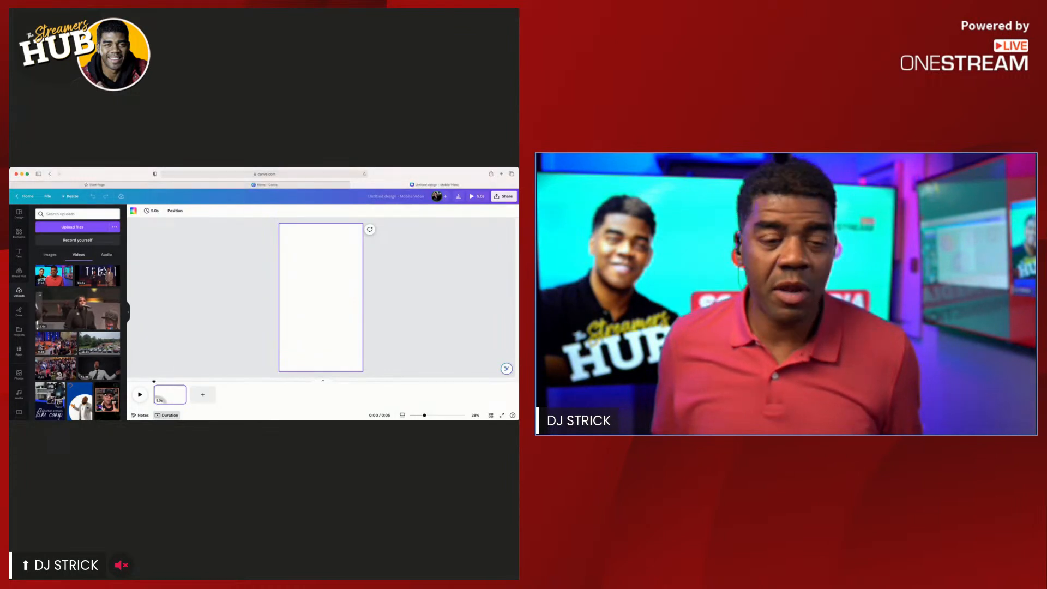
left_click_drag(53, 276, 318, 245)
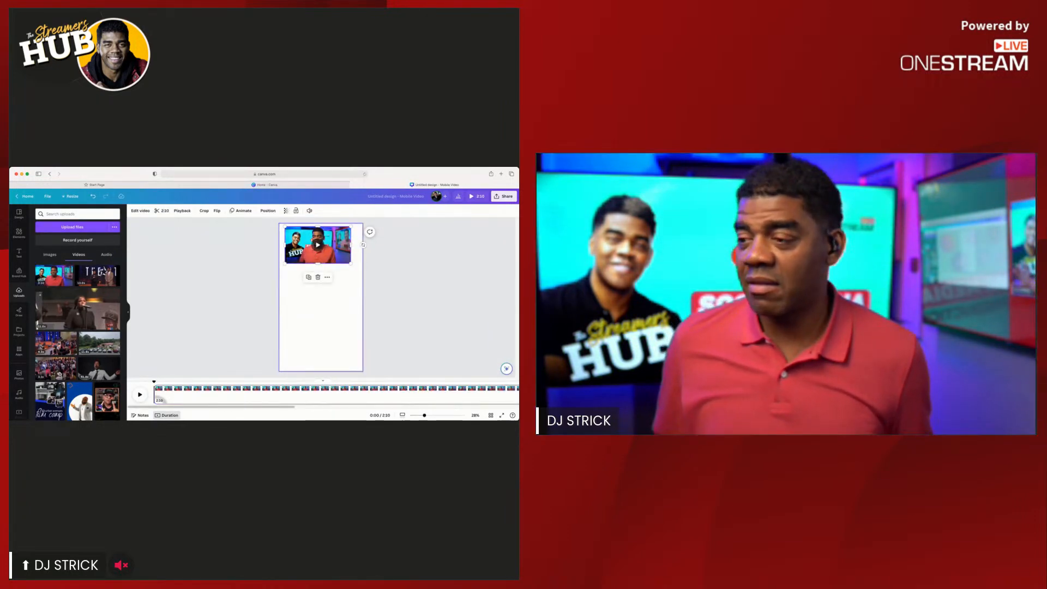
key("super+Tab")
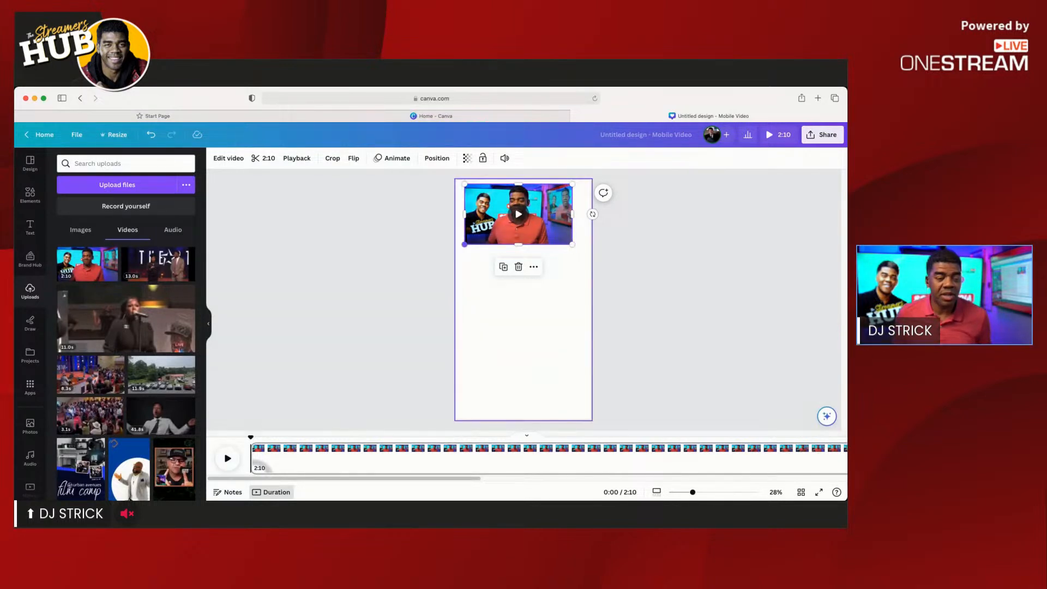
Enlarge the video to fill the full height of the vertical page and centre the speaker in the frame
left_click_drag(465, 244, 259, 495)
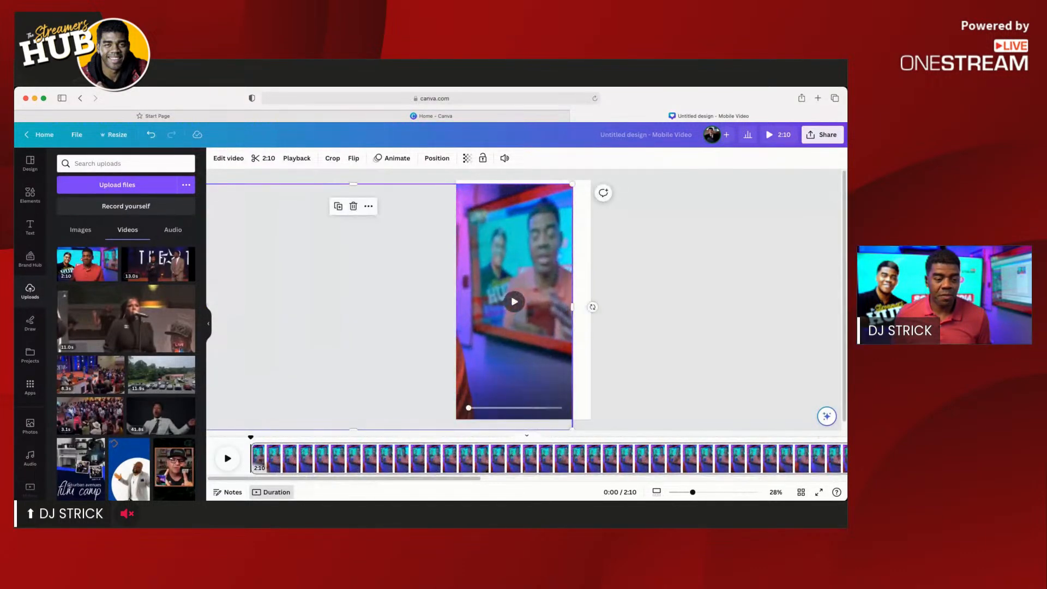
left_click_drag(491, 327, 656, 323)
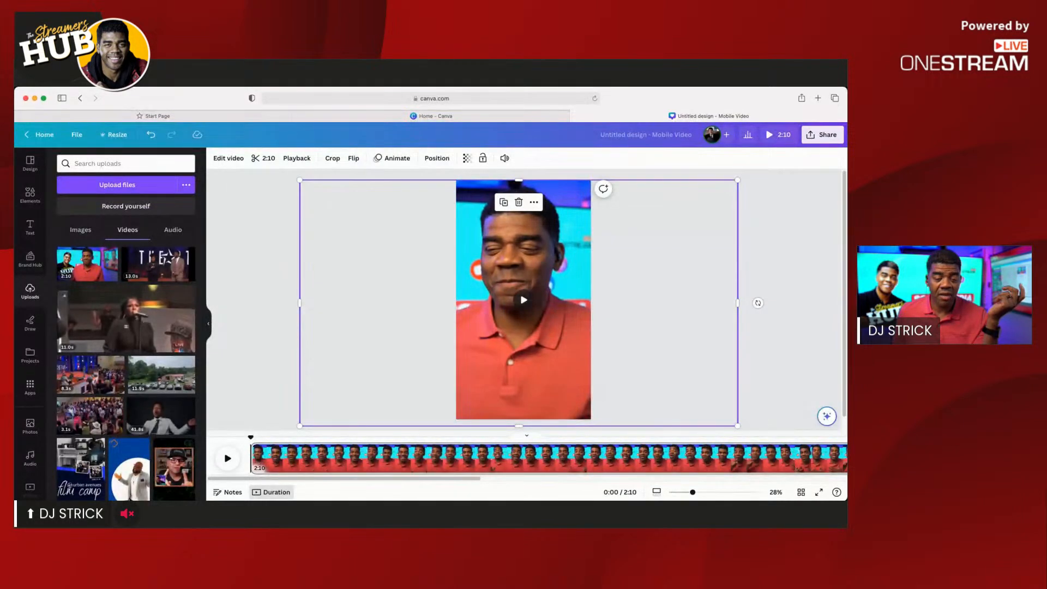
left_click_drag(737, 426, 725, 419)
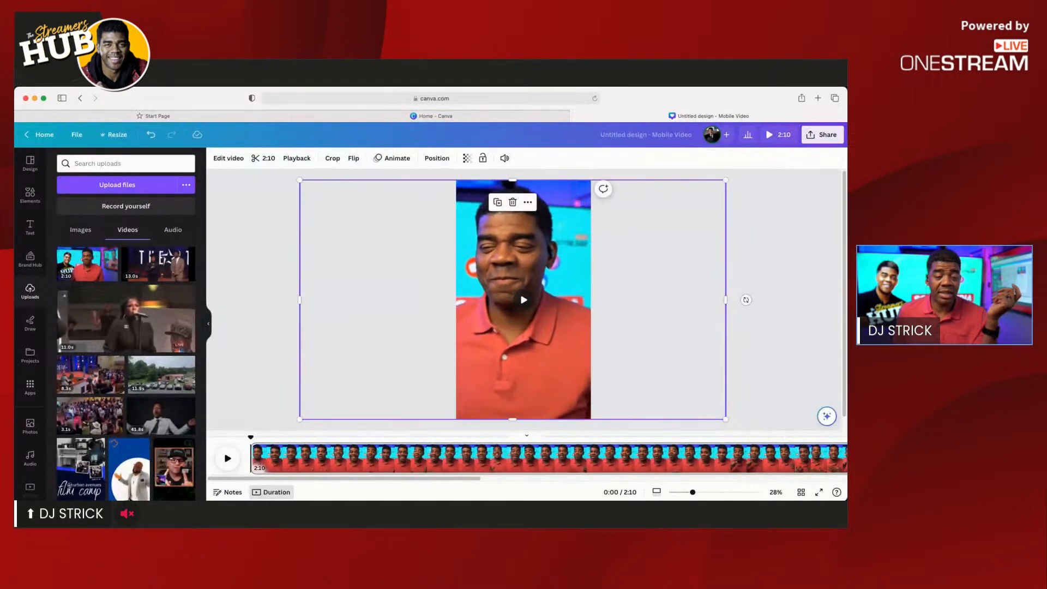
left_click_drag(546, 333, 556, 332)
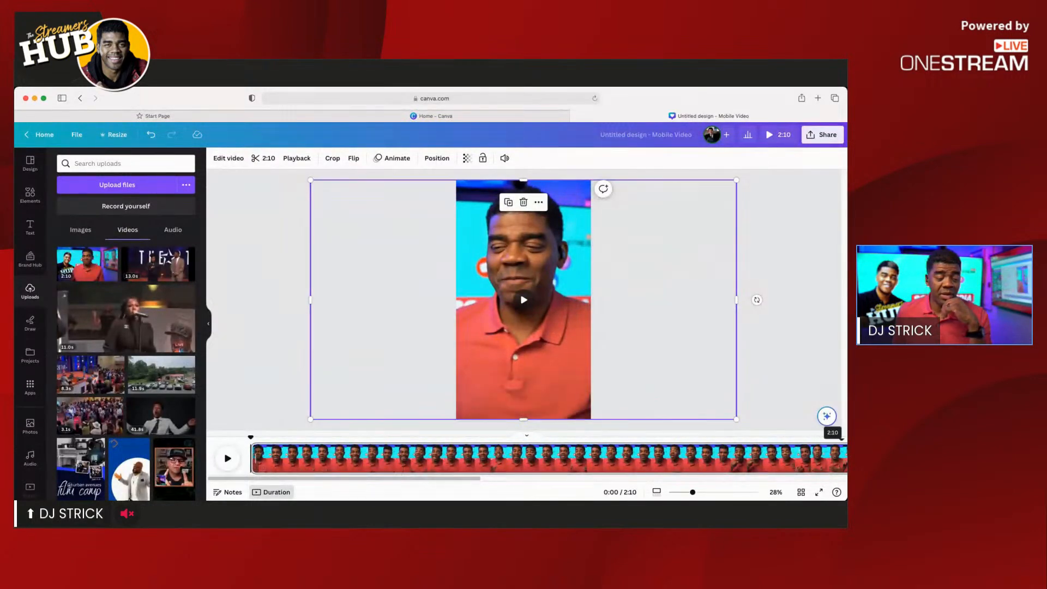
Trim the start of the clip to a length of 1:24, play it back, and trim it further to 59.9 seconds
left_click_drag(255, 458, 748, 459)
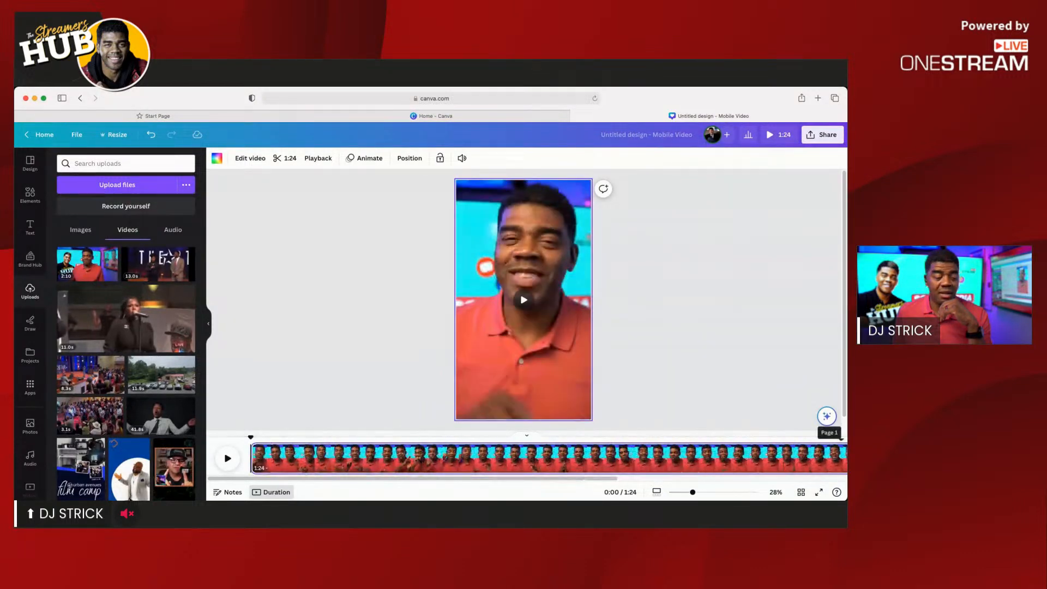
key("space")
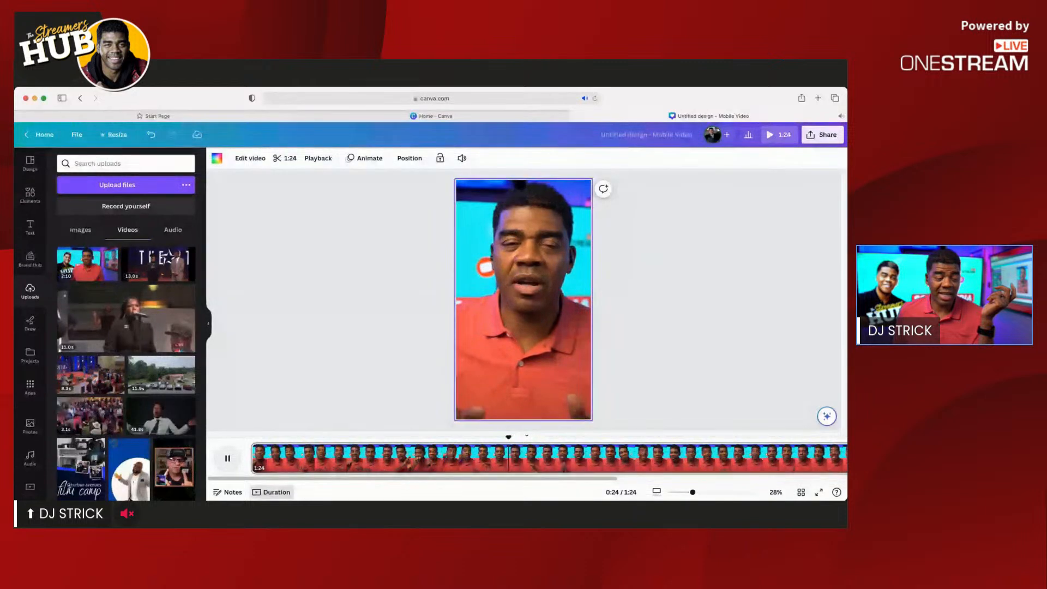
left_click(228, 459)
left_click_drag(254, 458, 512, 459)
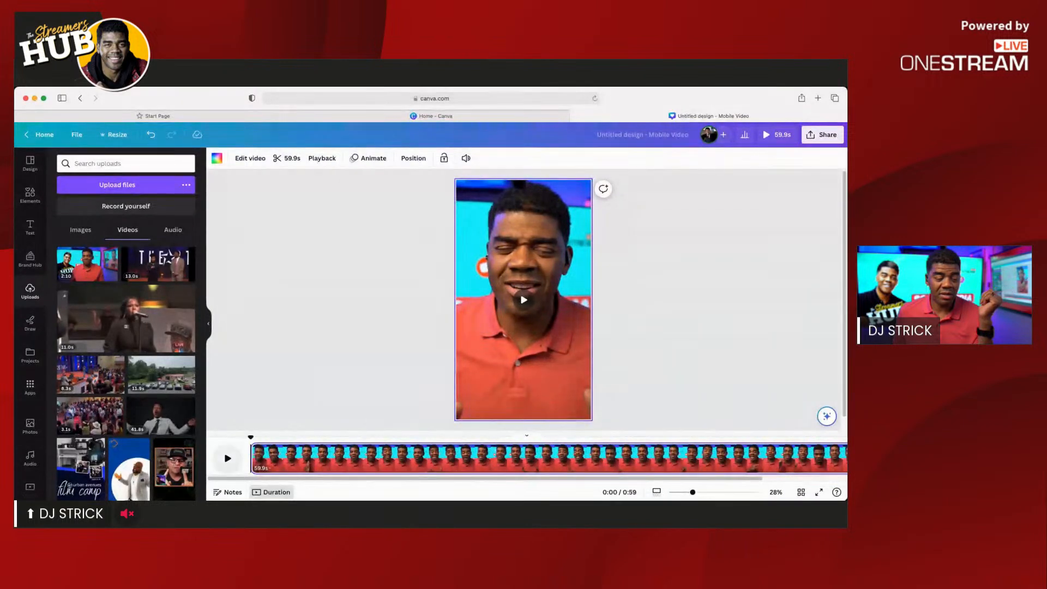
Preview the trimmed opening and restore a little of the clip's start so that it lasts 1:01
left_click(227, 459)
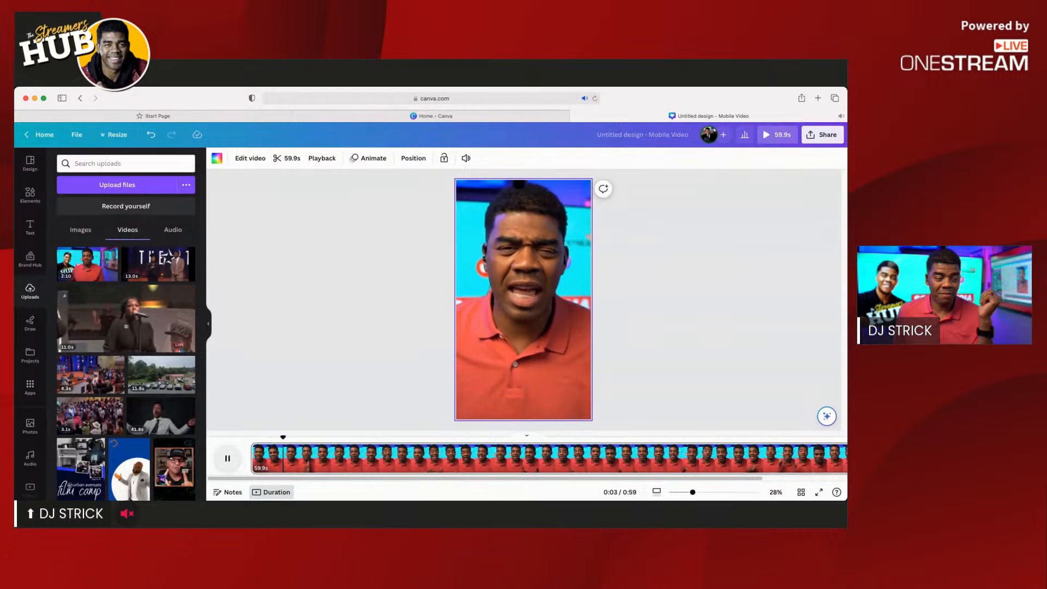
mouse_move(330, 458)
left_mouse_down()
mouse_move(345, 459)
mouse_move(331, 459)
left_mouse_up()
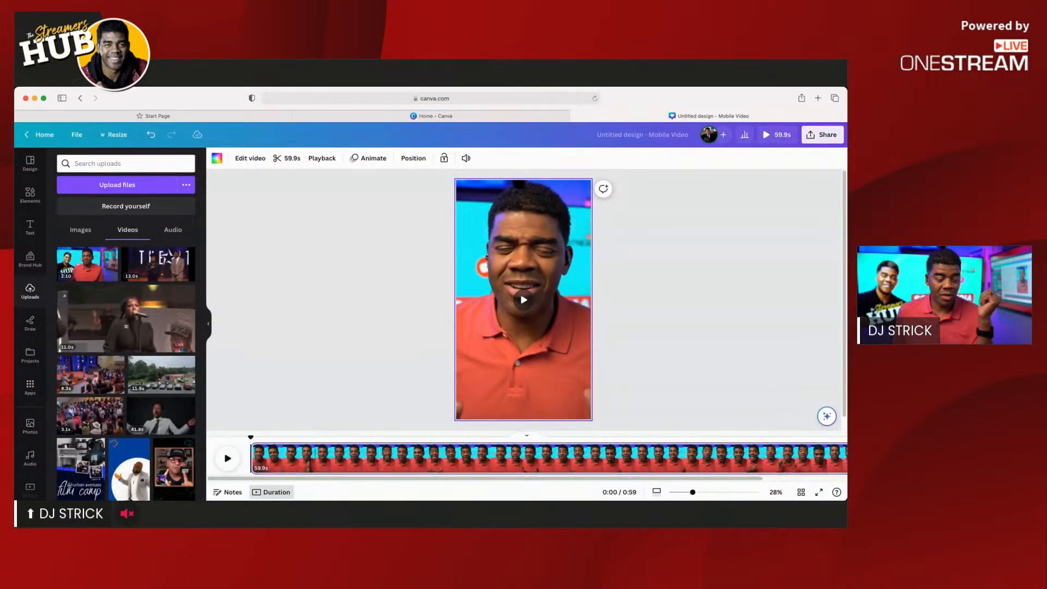
left_click_drag(255, 458, 243, 459)
Play the clip to find a better opening, trim its start to a length of 44.9 seconds, and preview the new beginning
left_click(227, 459)
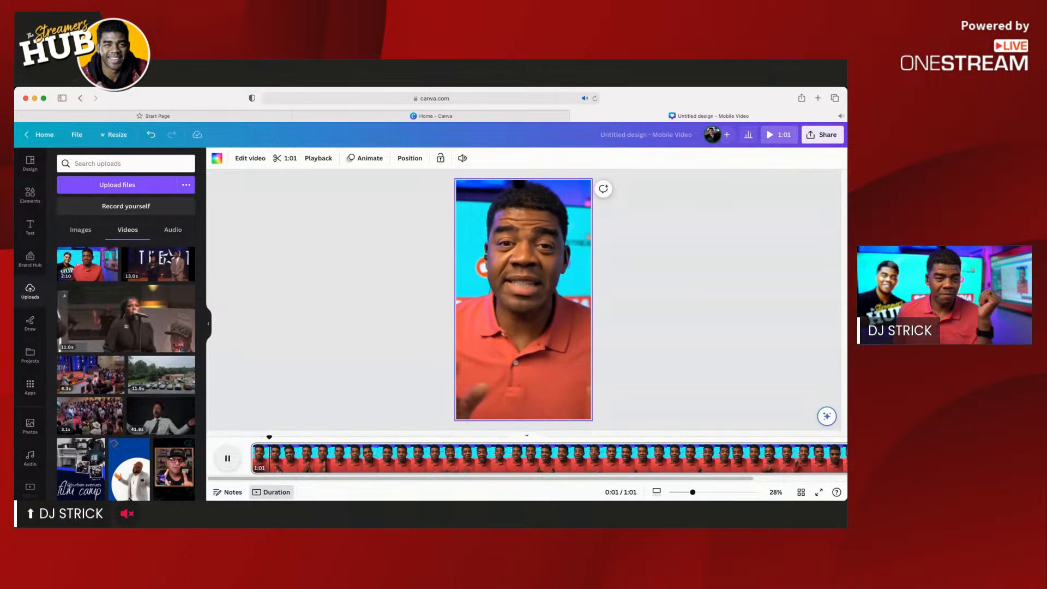
left_click(461, 158)
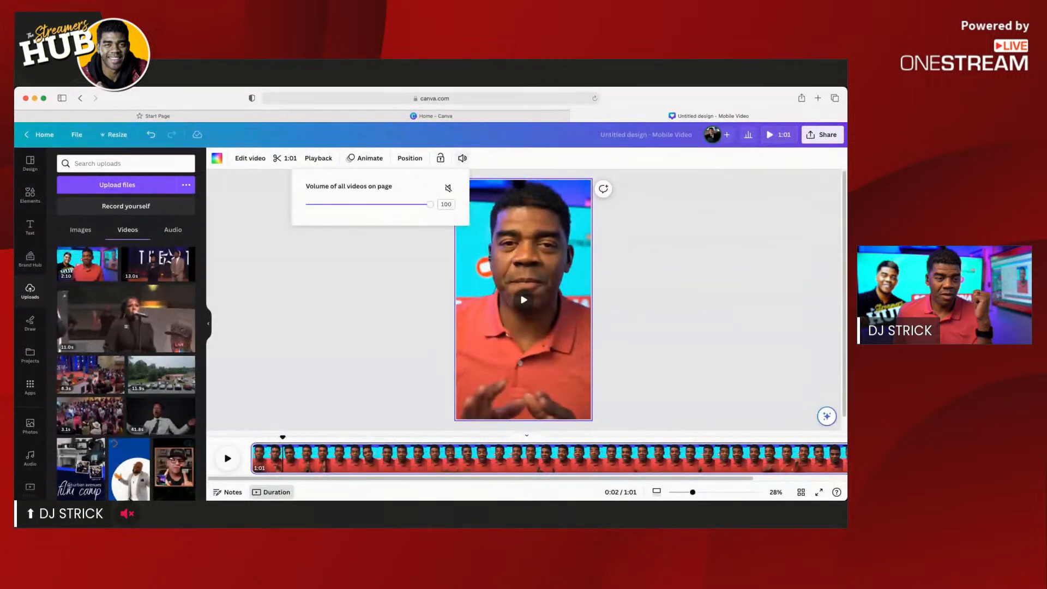
left_click(462, 158)
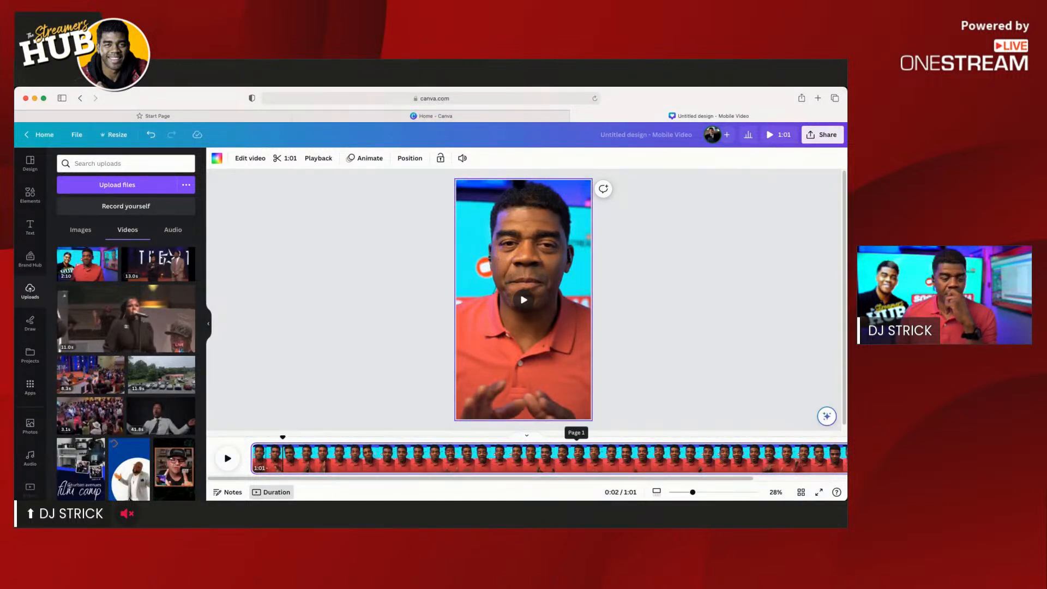
left_click(227, 459)
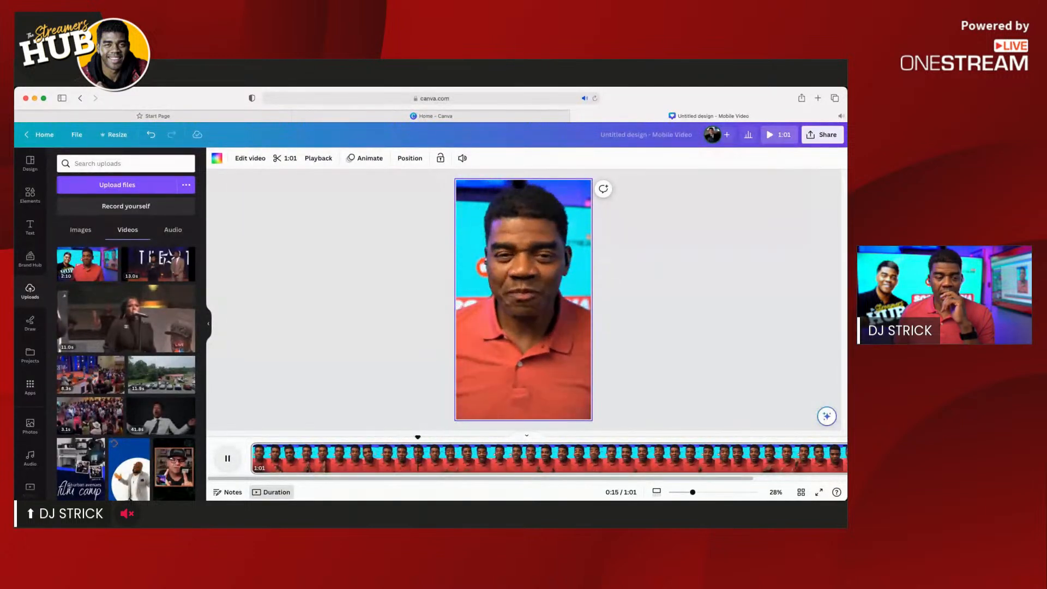
key("space")
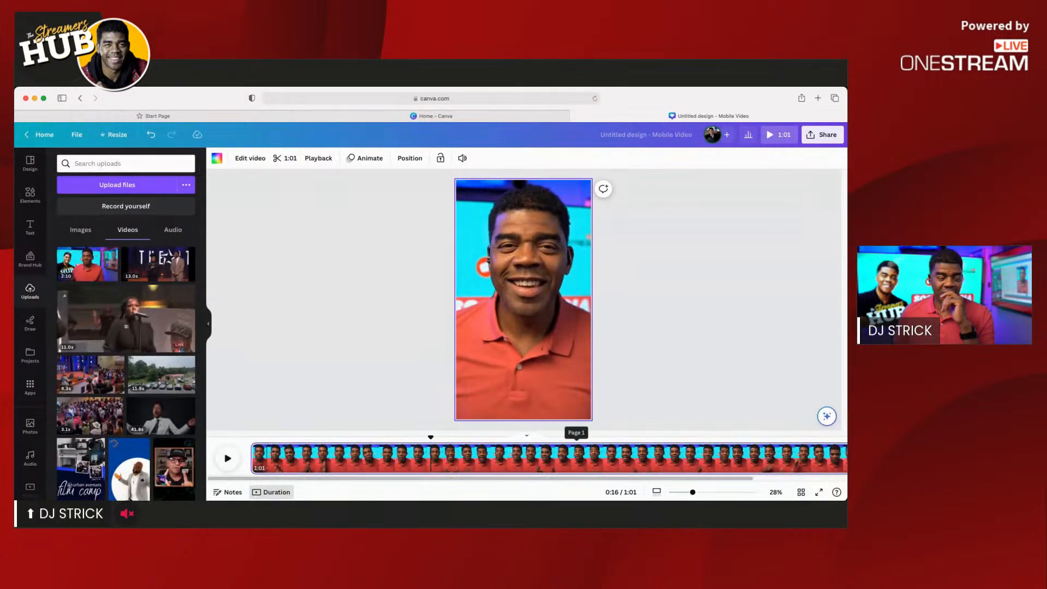
left_click_drag(253, 459, 426, 458)
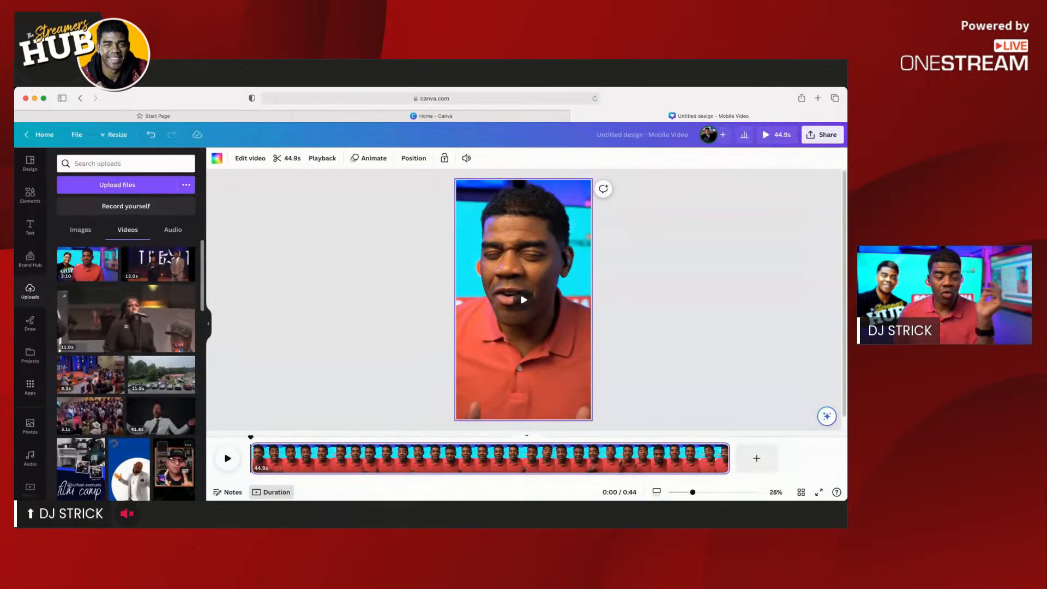
left_click(227, 458)
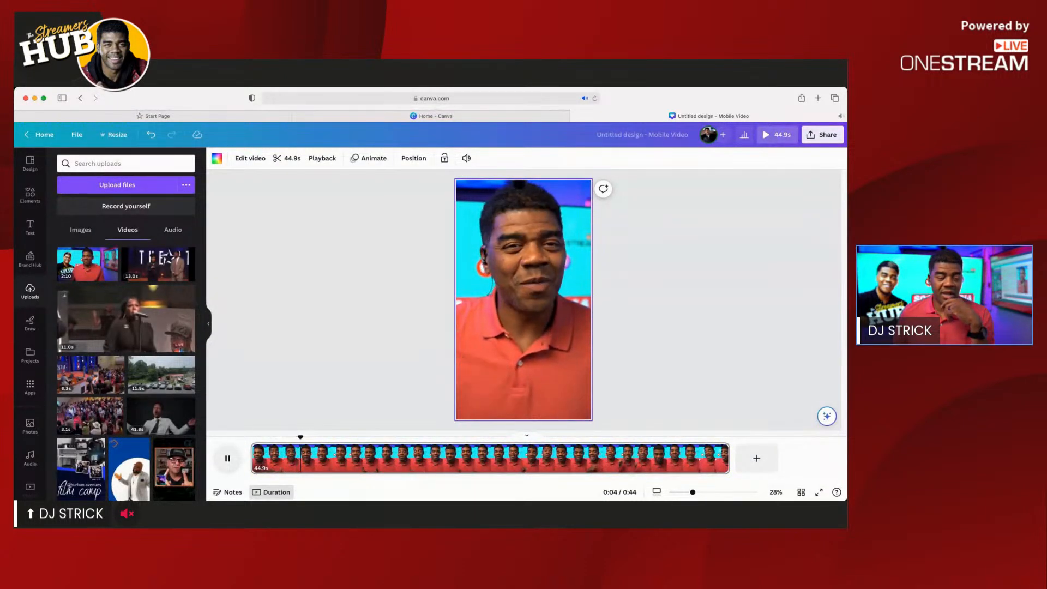
left_click(227, 458)
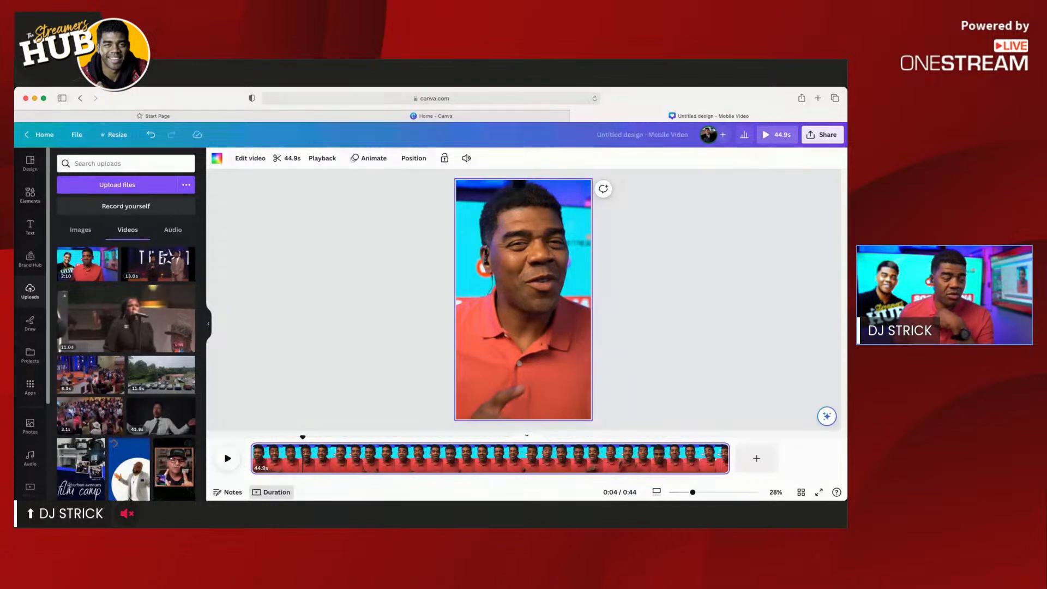
Search the stock video library for "working on computer" and browse the clips
scroll(30, 327, "down", 3)
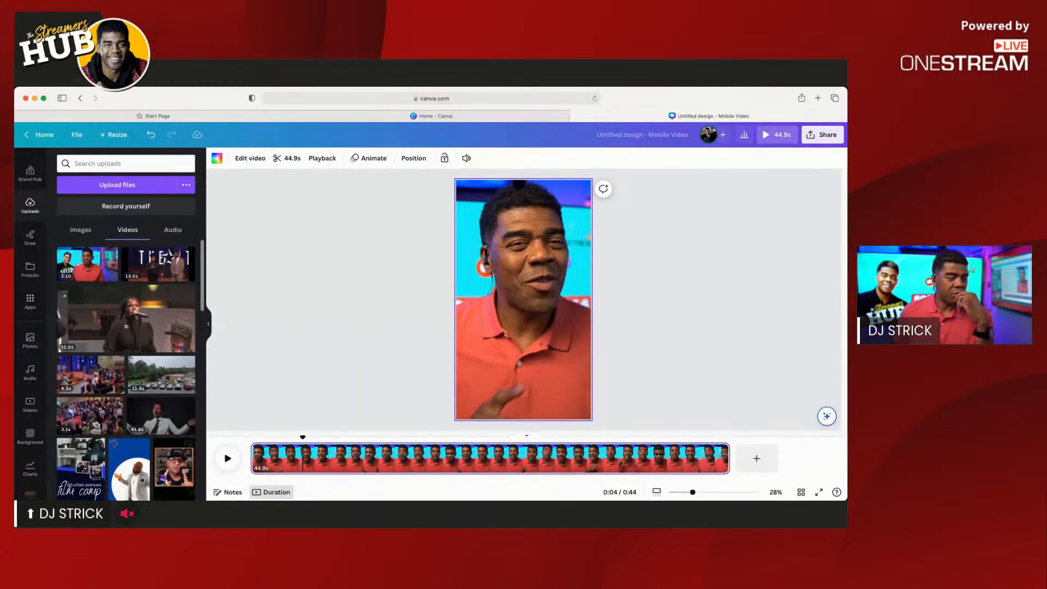
left_click(20, 395)
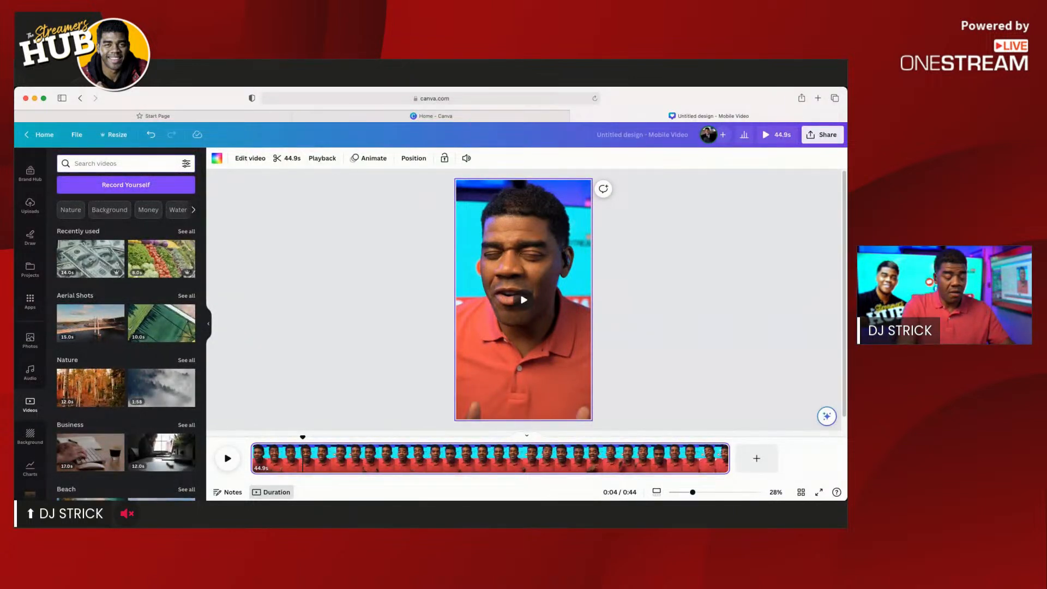
type("co")
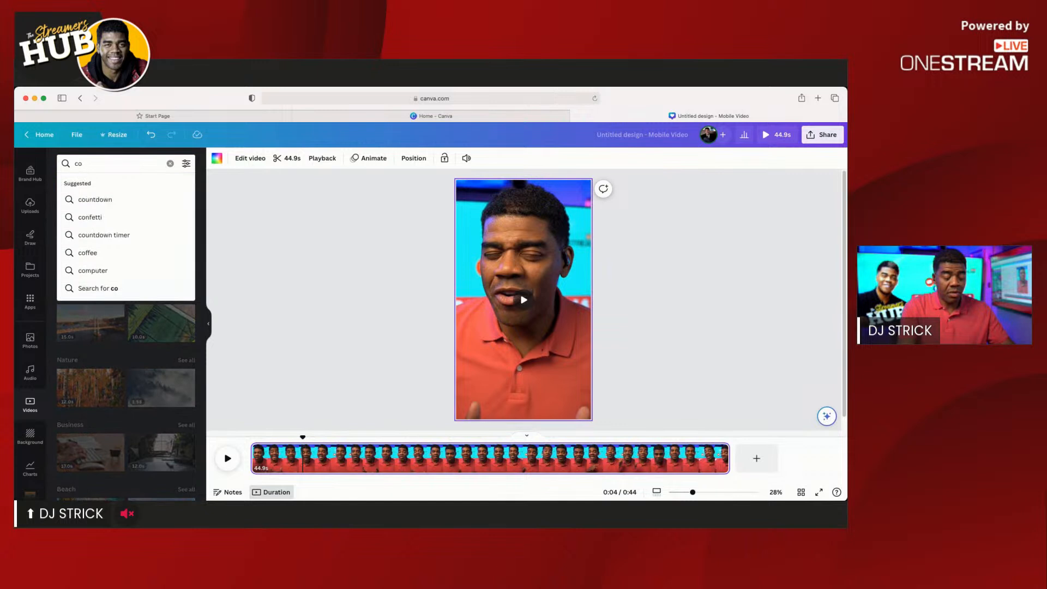
key("BackSpace")
key("BackSpace")
type("w")
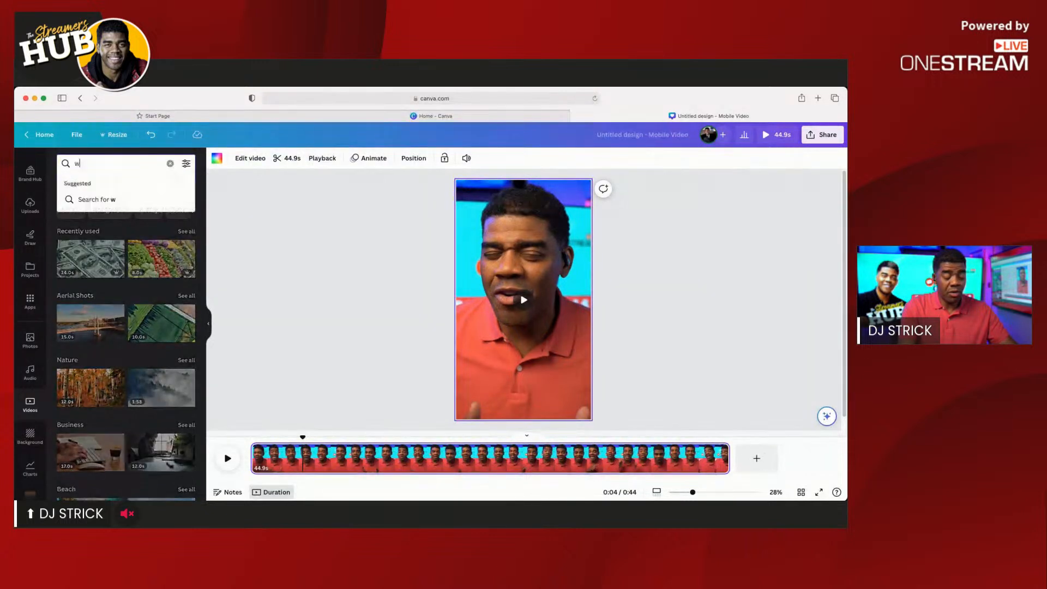
type("orking o")
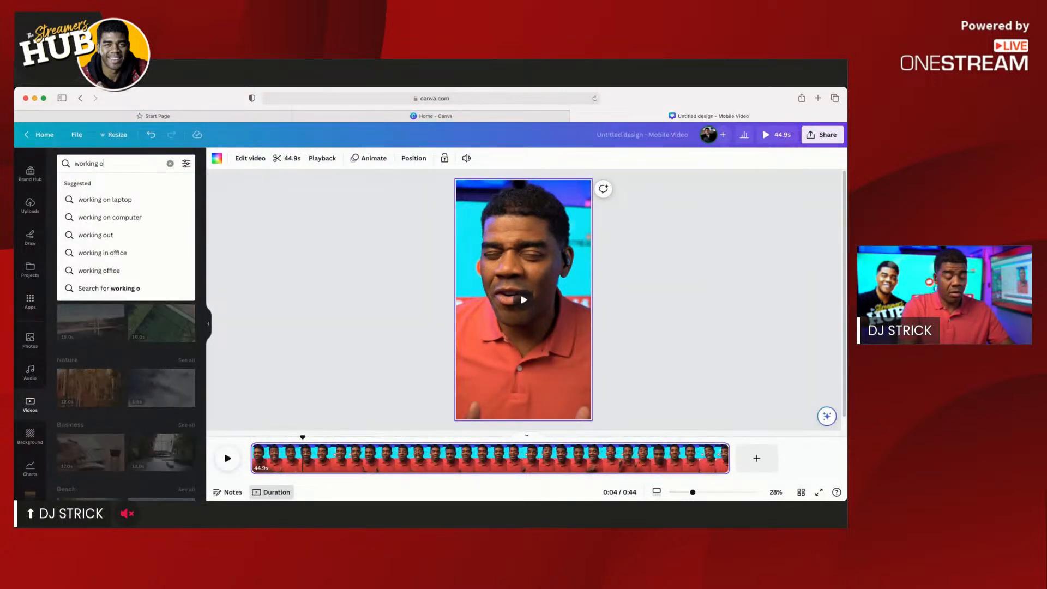
type("n compu")
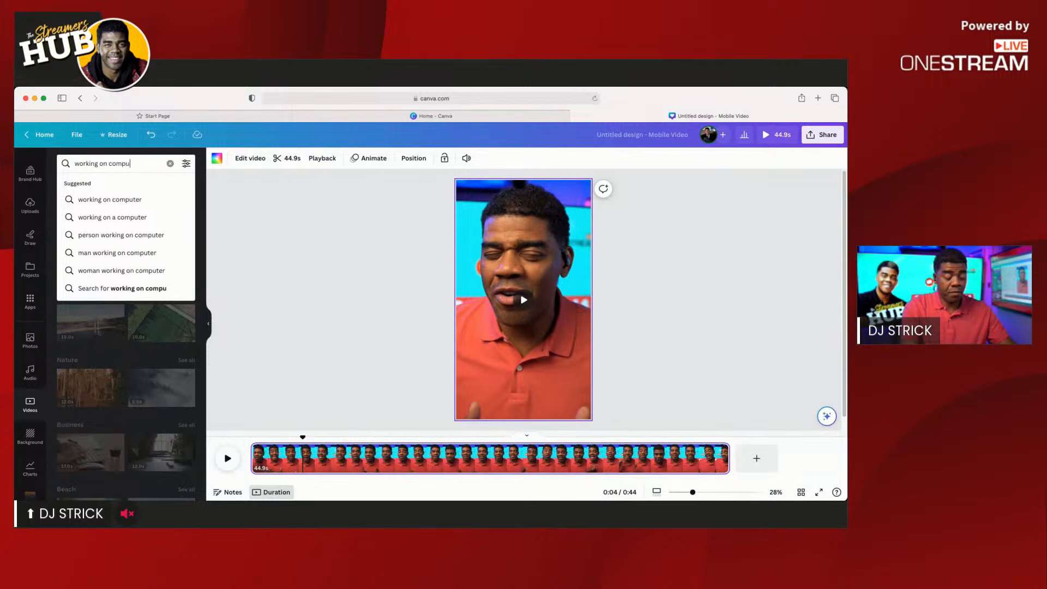
type("te")
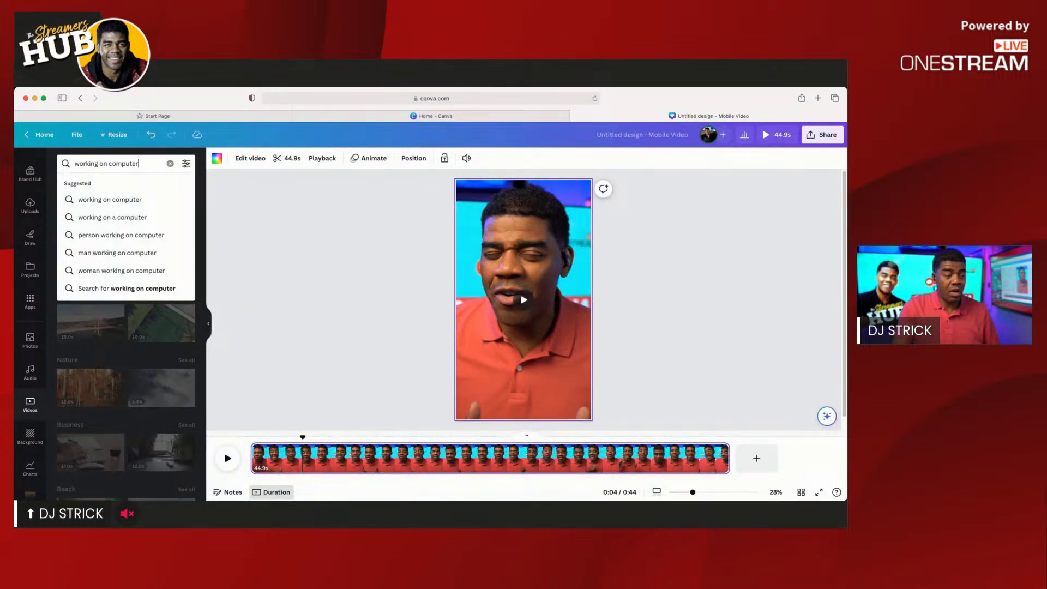
type("r")
key("Return")
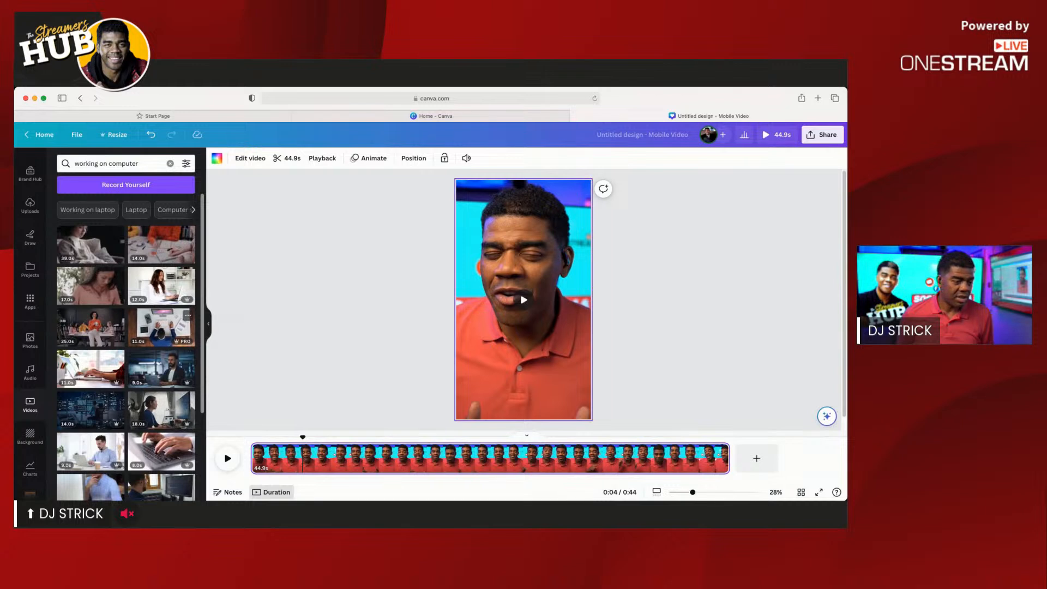
scroll(163, 341, "down", 1)
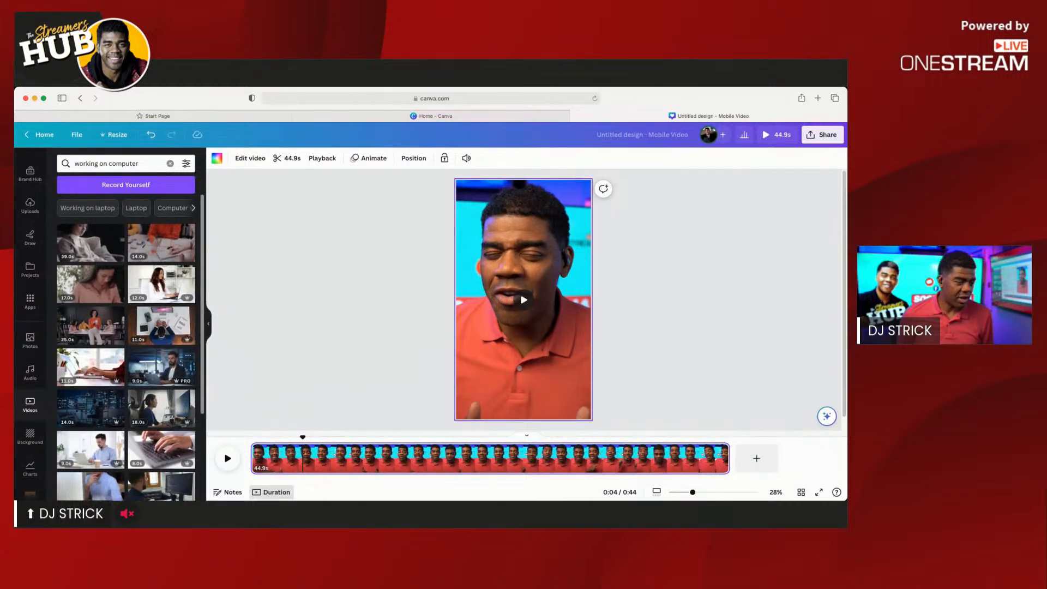
scroll(164, 341, "down", 1)
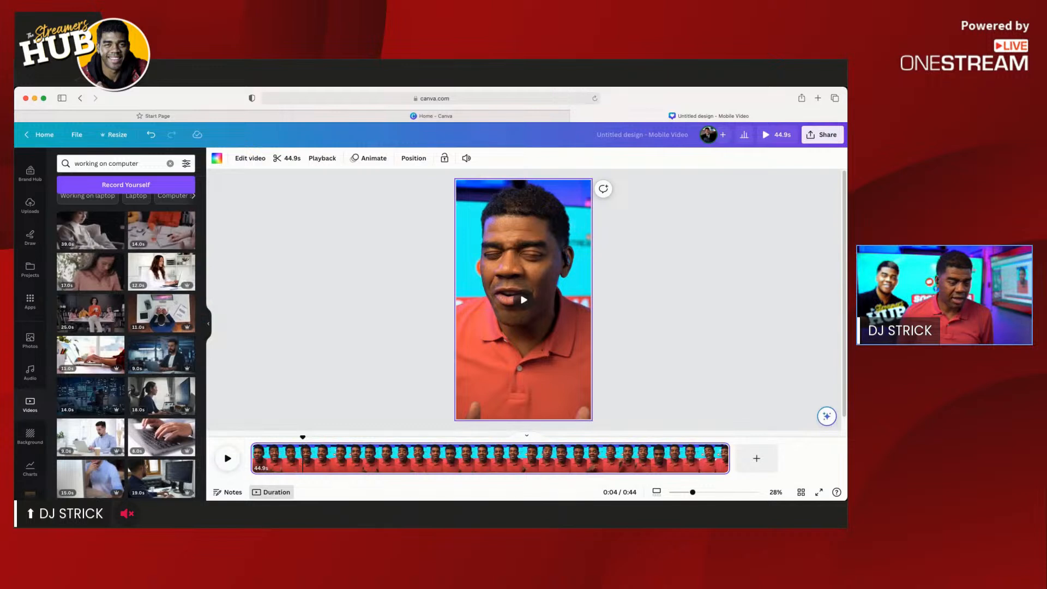
Play the clip from its beginning to the 0:03 mark and split the page at that point
left_click(302, 437)
left_click_drag(303, 437, 251, 437)
key("space")
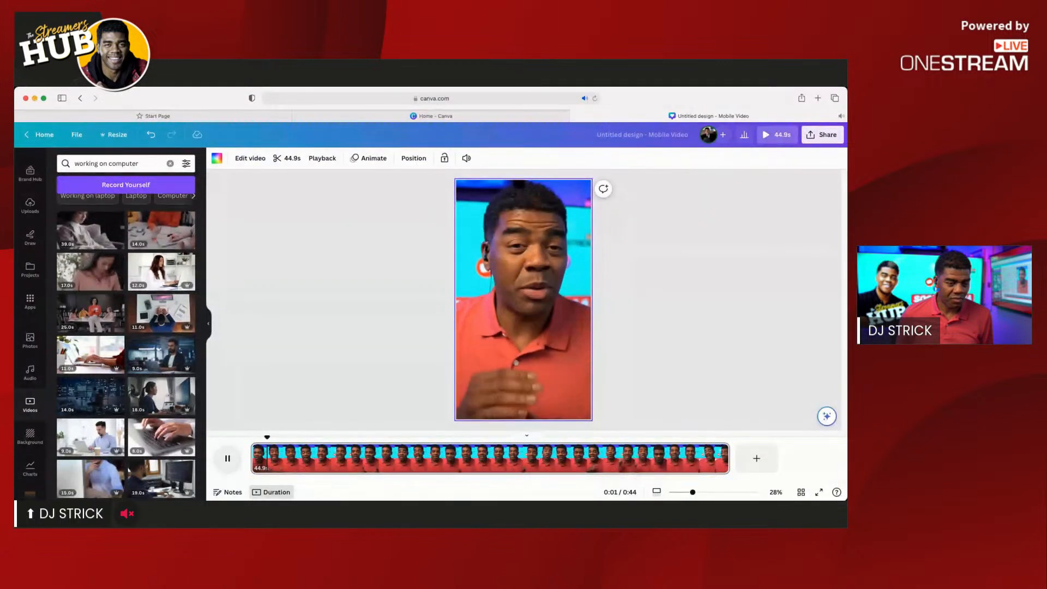
key("space")
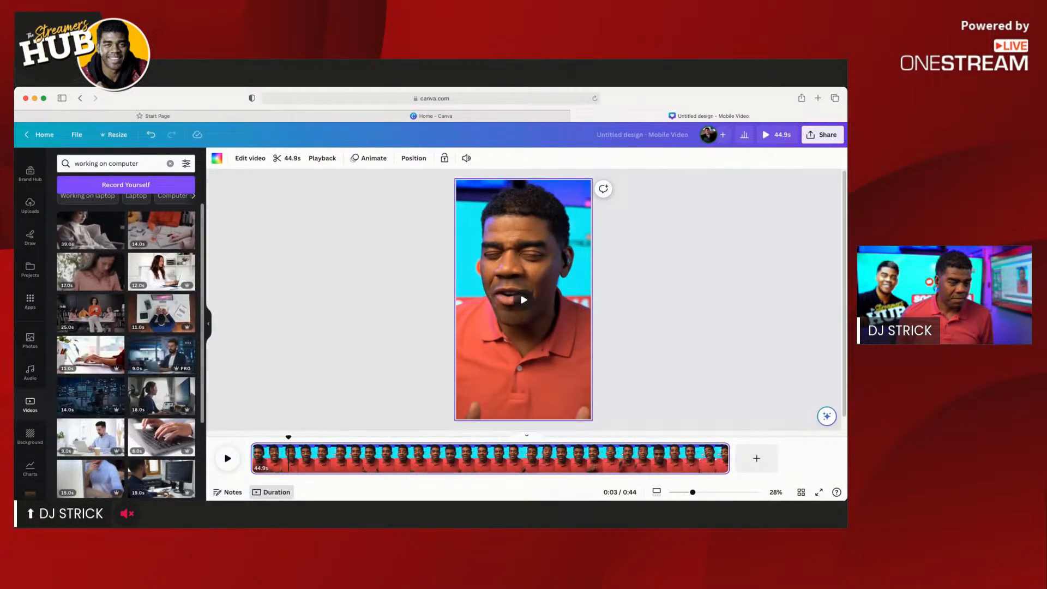
mouse_move(161, 354)
left_mouse_down()
mouse_move(567, 245)
mouse_move(520, 226)
mouse_move(404, 285)
mouse_move(183, 360)
mouse_move(165, 357)
left_mouse_up()
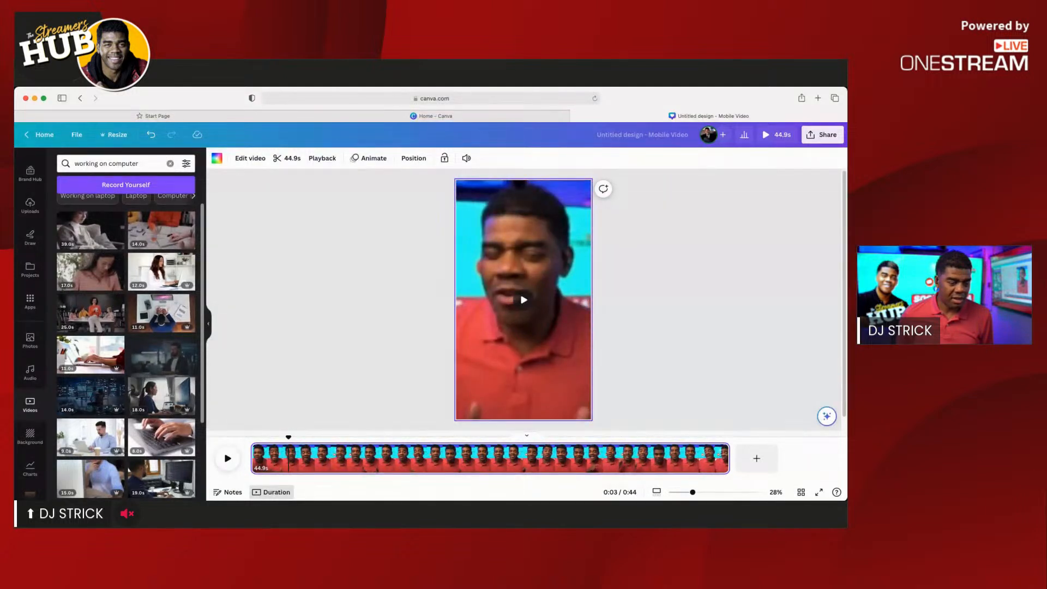
right_click(289, 455)
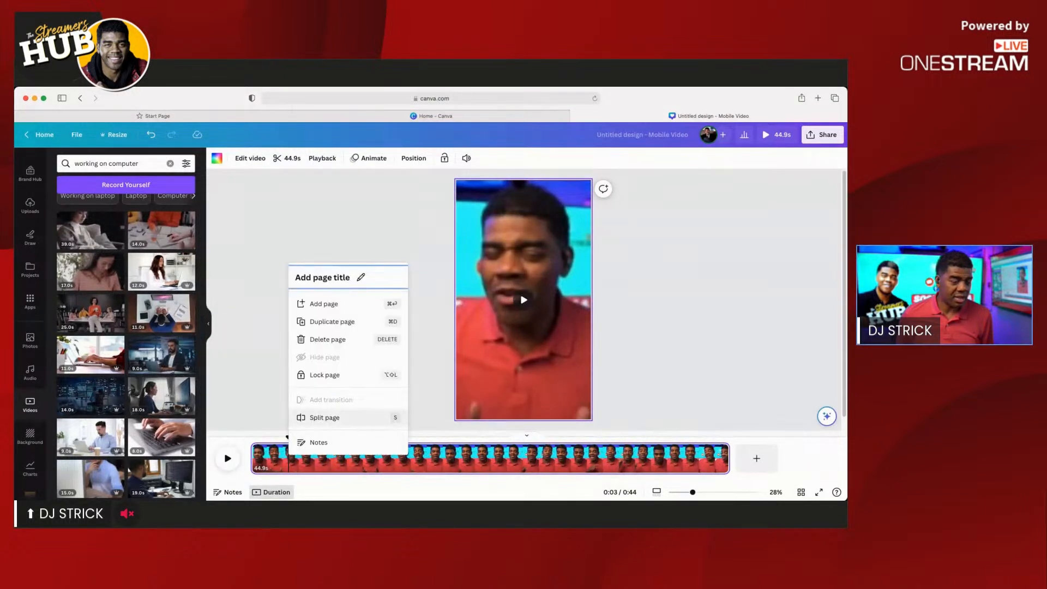
left_click(324, 417)
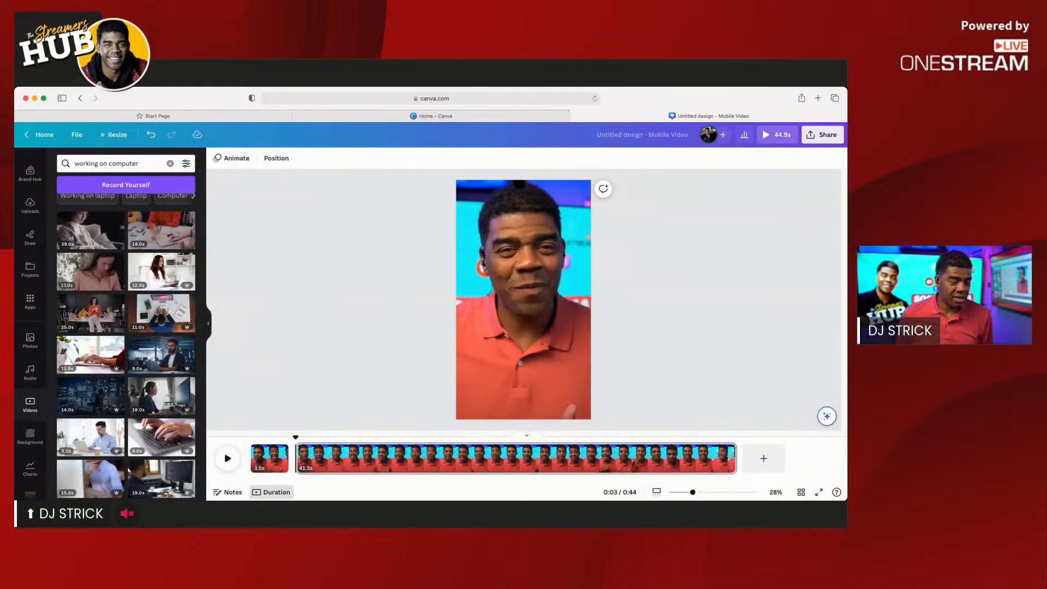
Try overlaying the stock clip of the bearded man at a laptop on the first page, and delete the overlay
left_click(270, 458)
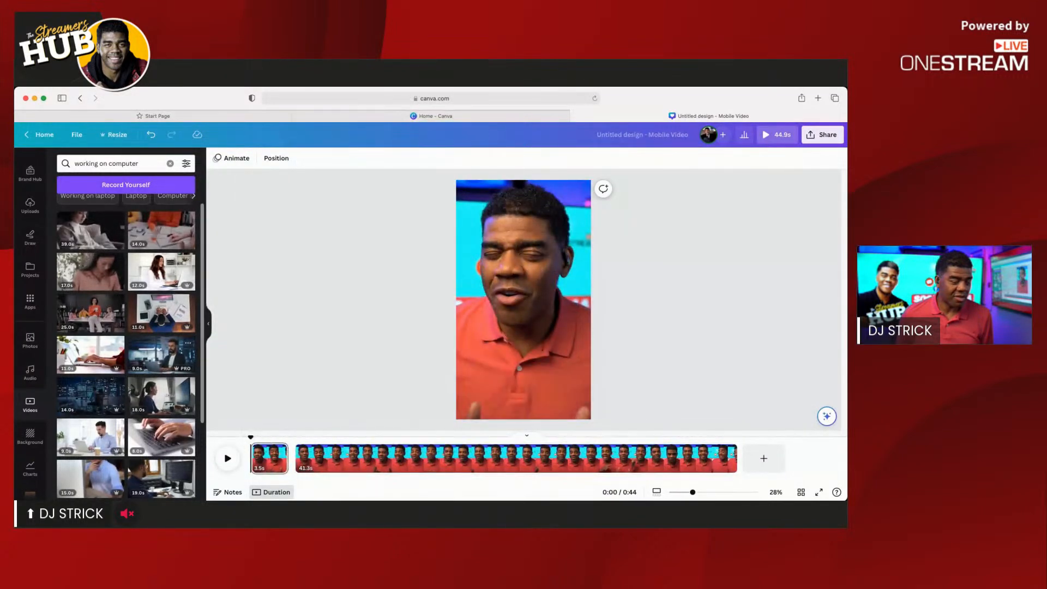
left_click_drag(161, 354, 282, 458)
left_click_drag(529, 237, 540, 276)
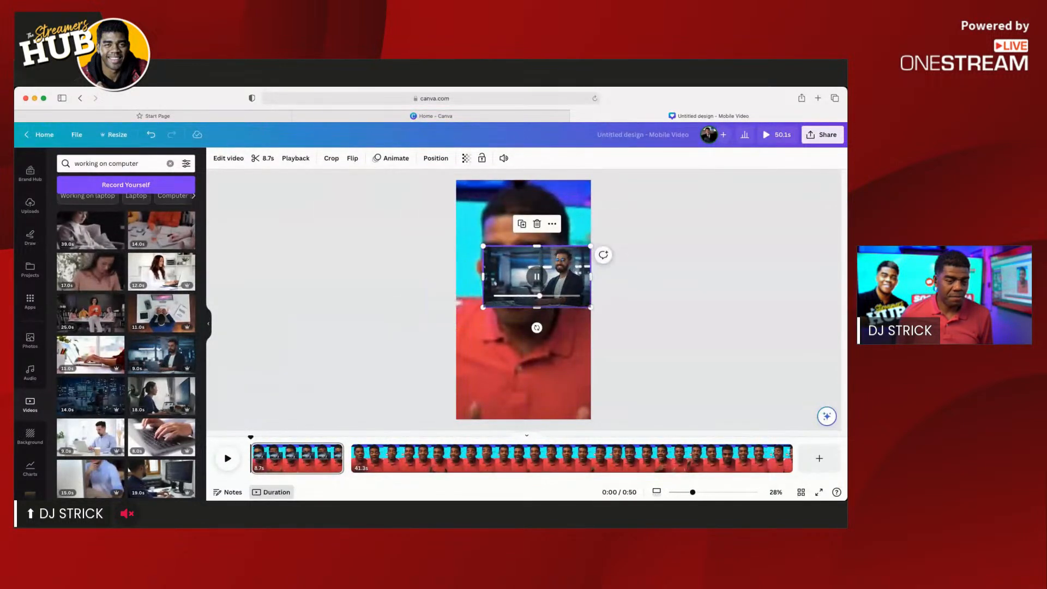
key("Delete")
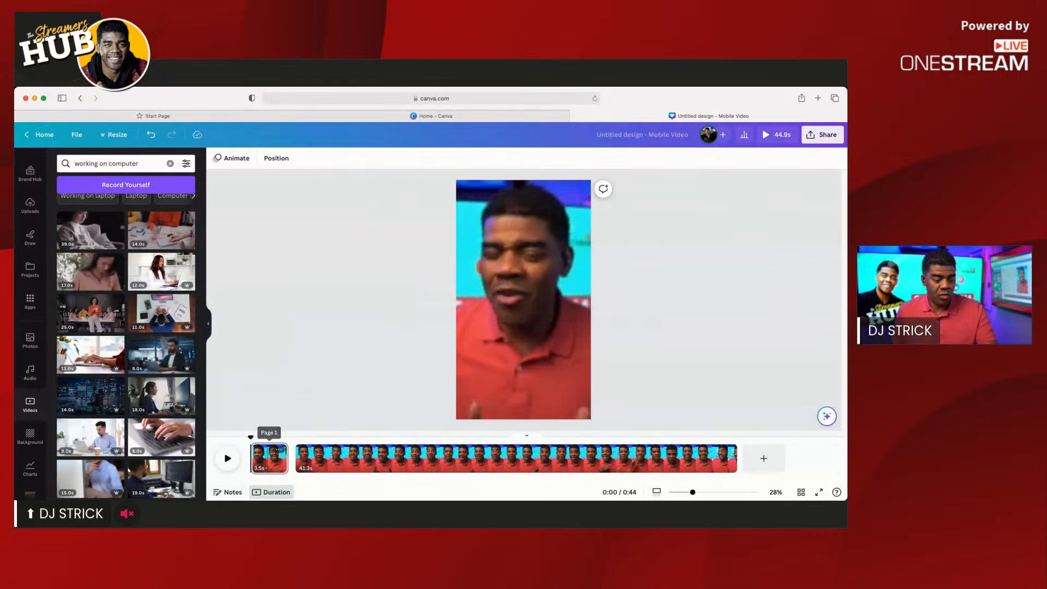
Try filling the first page with the stock clip of the man at a laptop, reframed so he is centred
left_click(267, 459)
left_click_drag(162, 355, 491, 229)
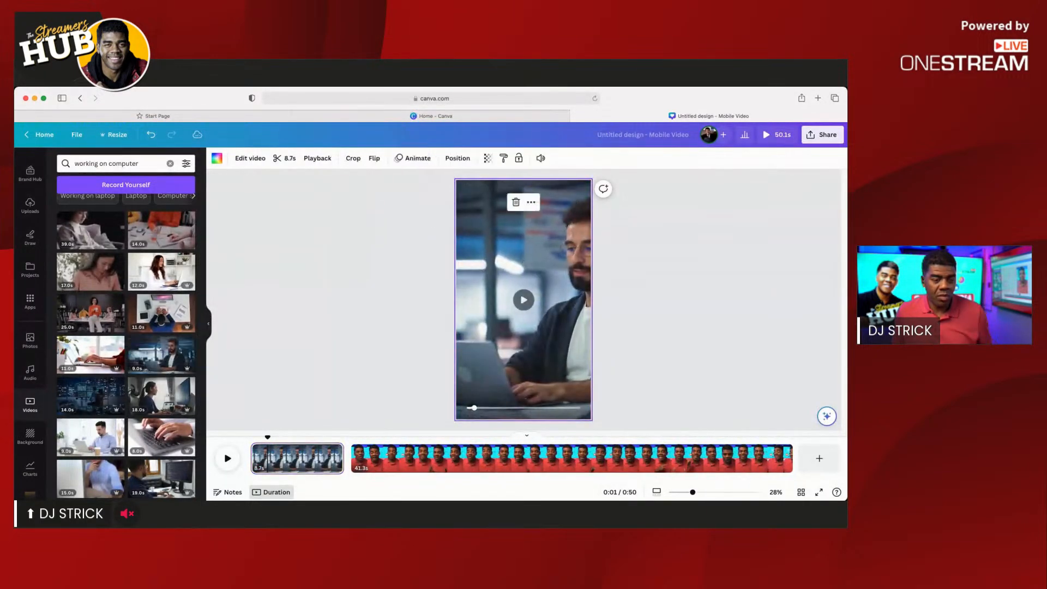
double_click(537, 262)
left_click_drag(537, 261, 476, 261)
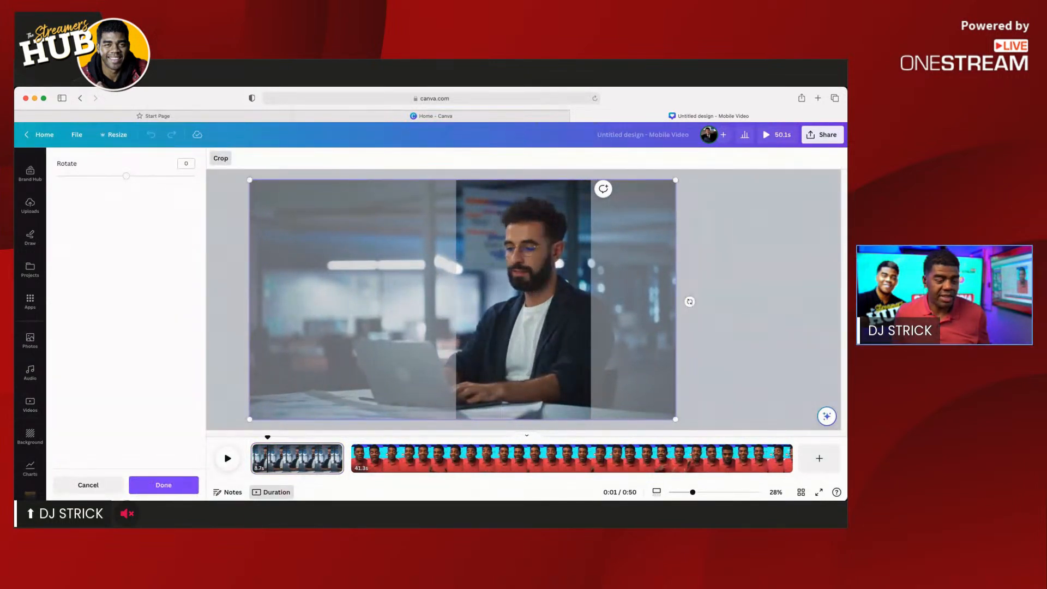
left_click(163, 485)
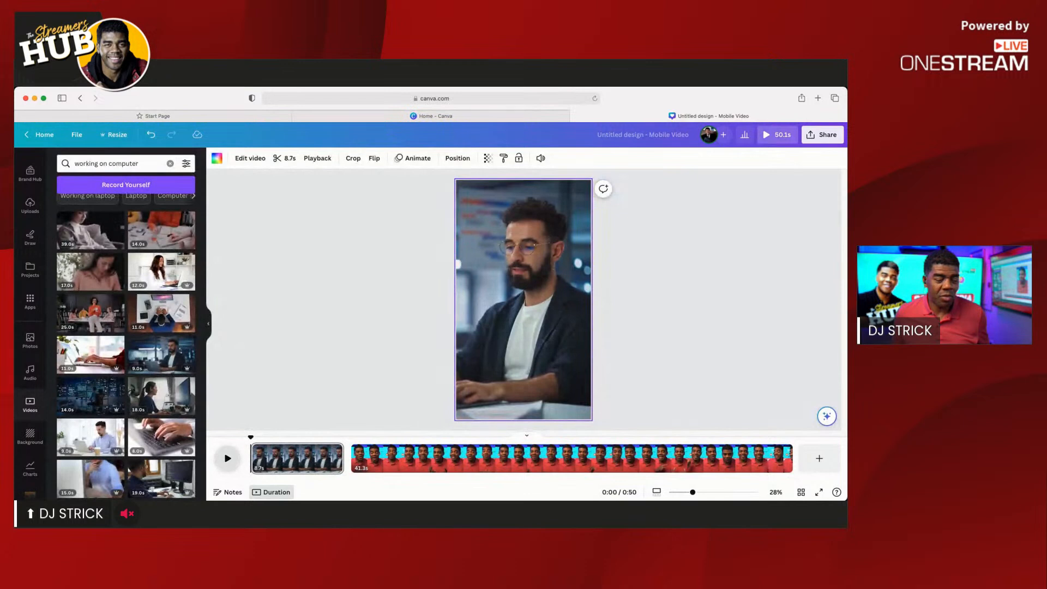
Preview the stock clip filling the first page, and undo its reframing and the replacement of the original video
key("space")
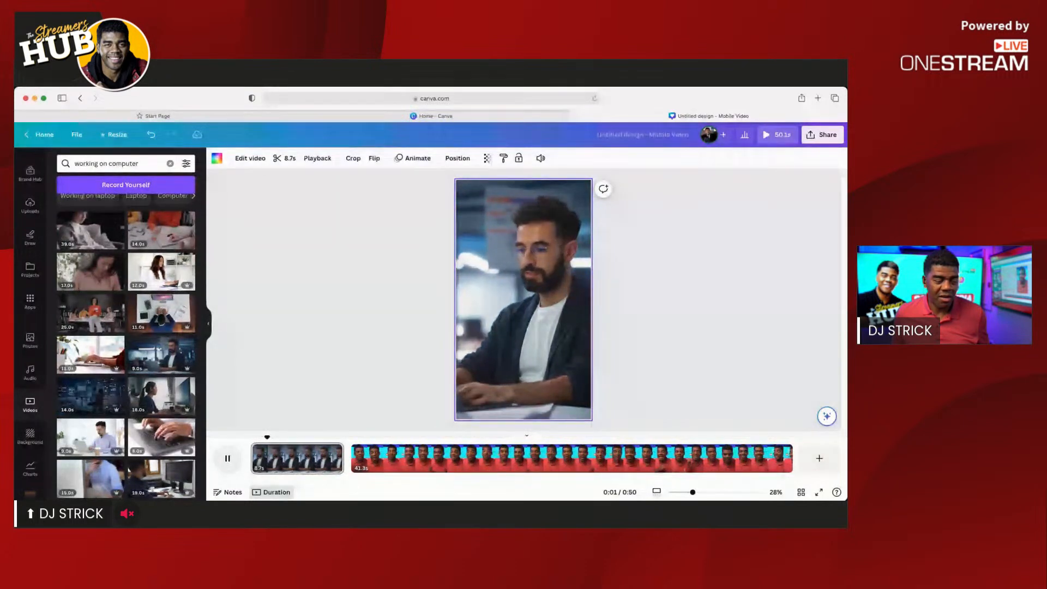
key("space")
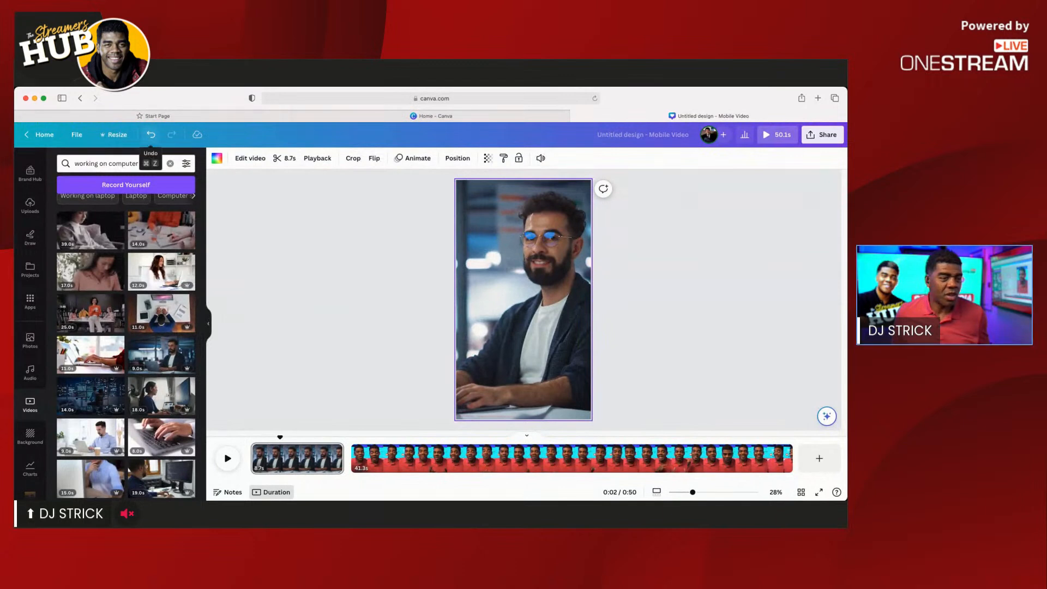
left_click(151, 135)
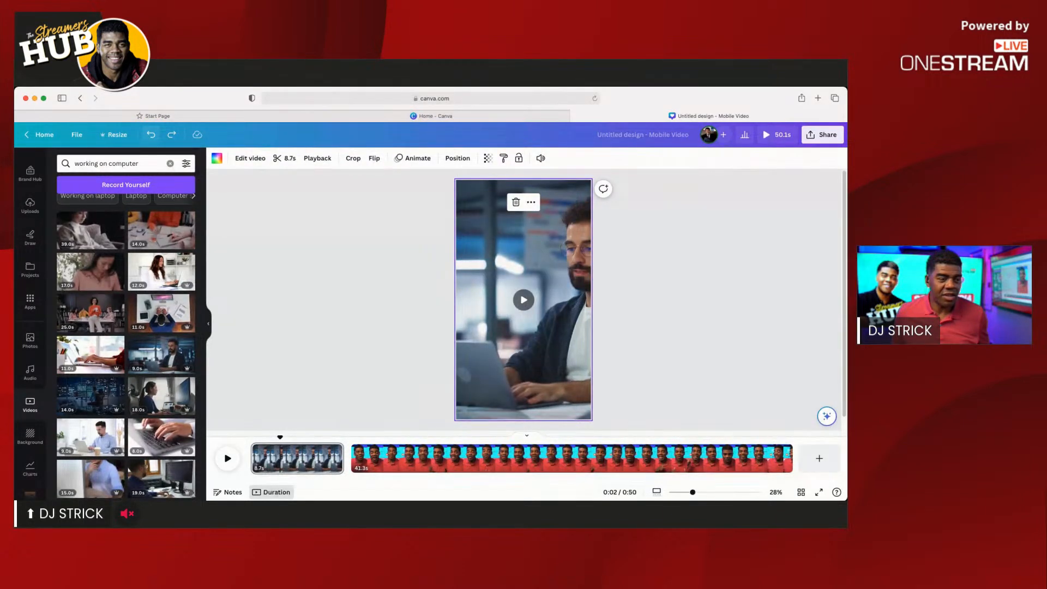
left_click(151, 135)
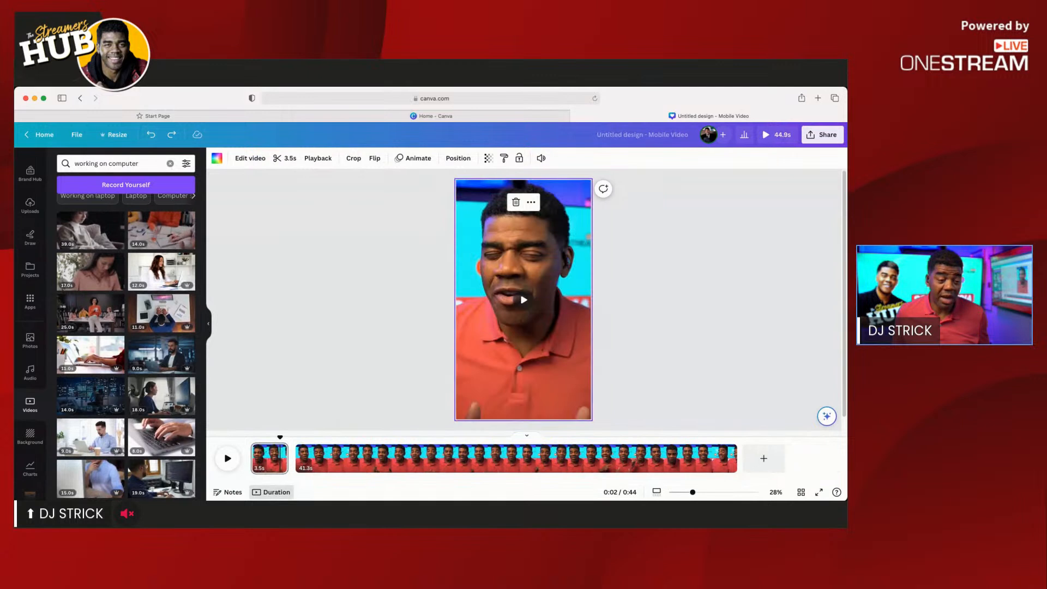
Preview the first page and restore more of its clip's start until the page lasts 6.7 seconds
left_click_drag(280, 437, 251, 437)
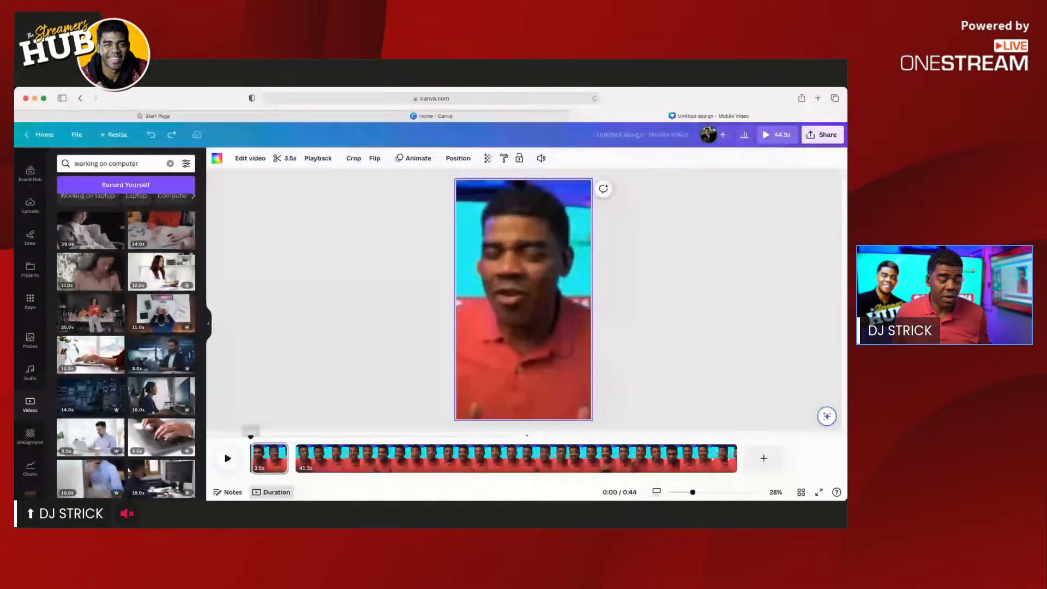
key("space")
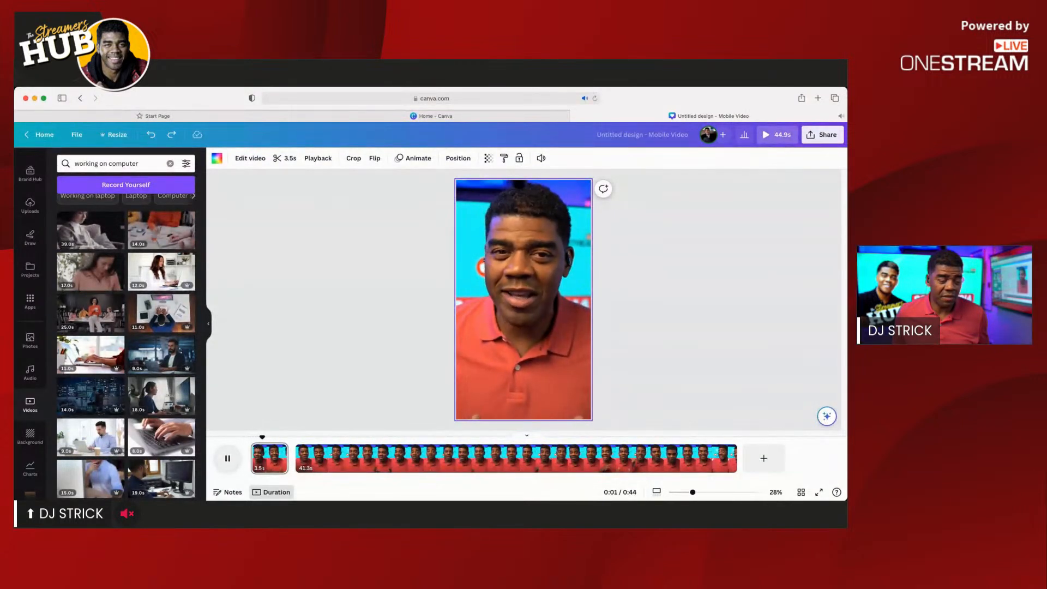
key("space")
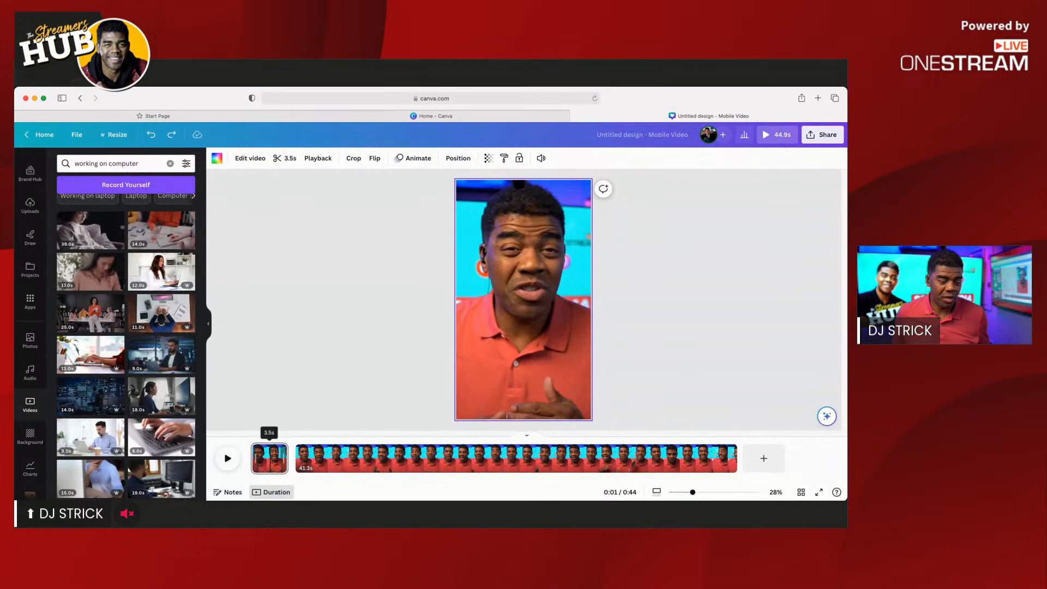
left_click_drag(254, 458, 246, 459)
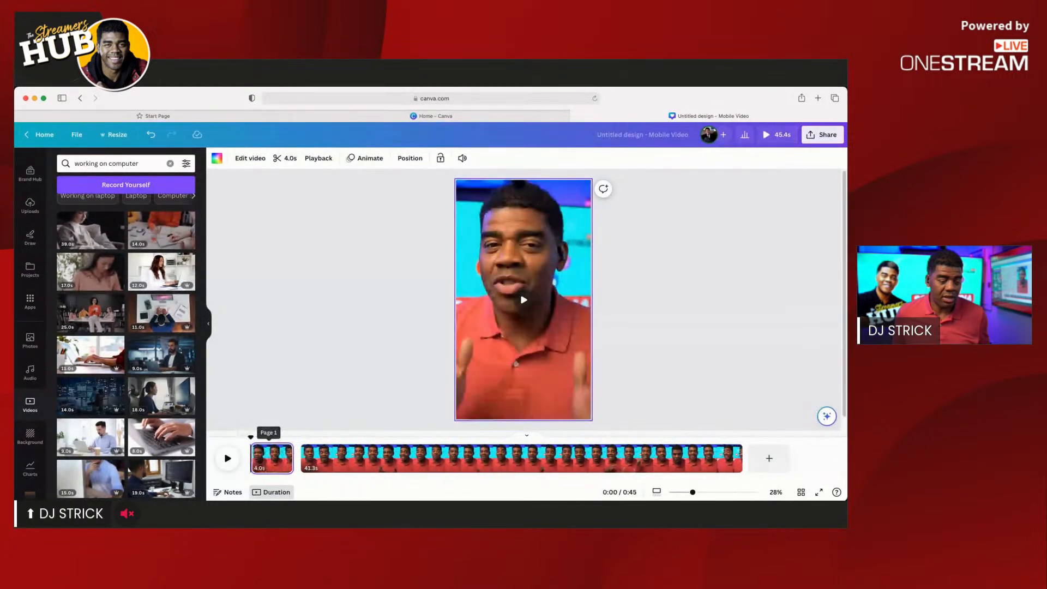
left_click(228, 458)
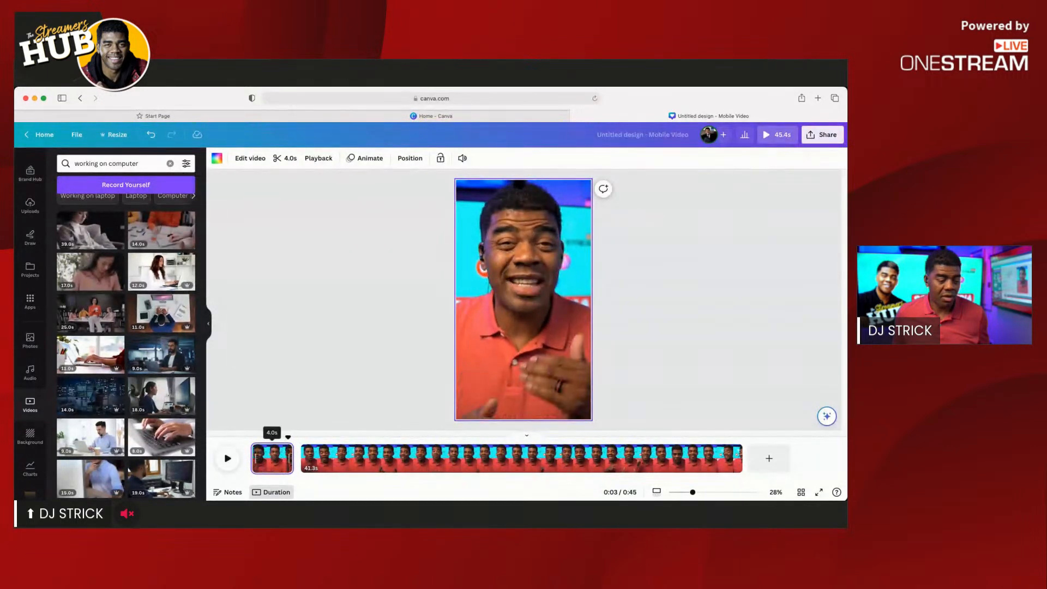
left_click_drag(255, 458, 240, 459)
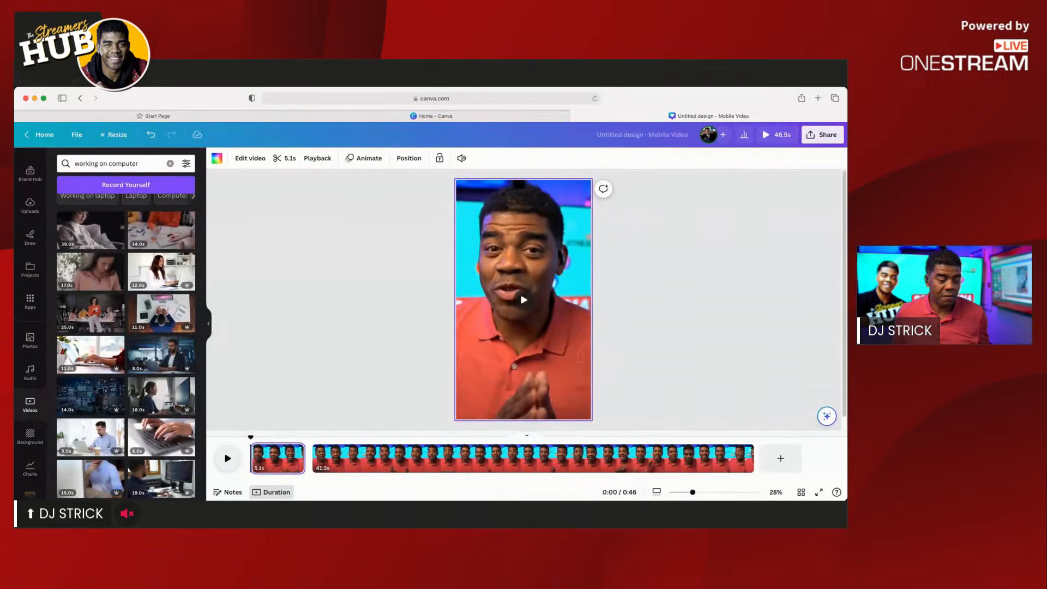
key("space")
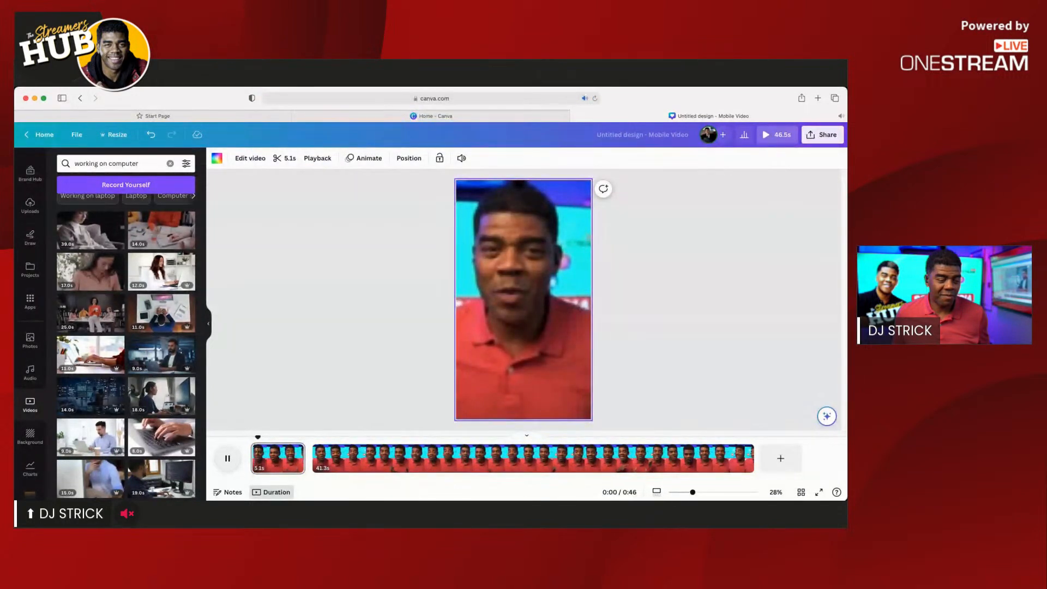
key("space")
left_click_drag(255, 458, 232, 458)
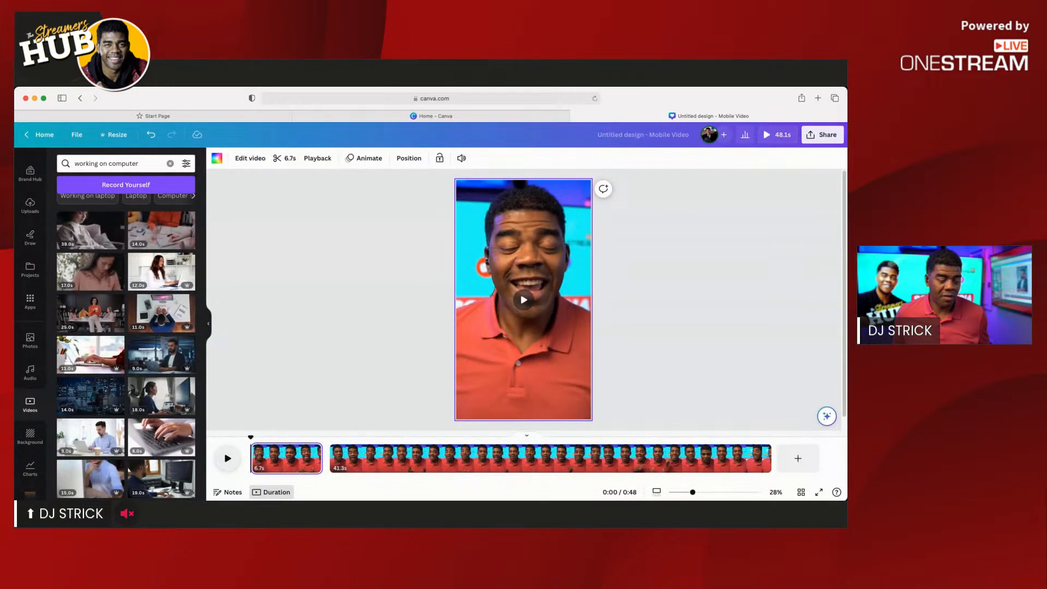
Preview the extended first page and split it at the 0:03 mark
key("space")
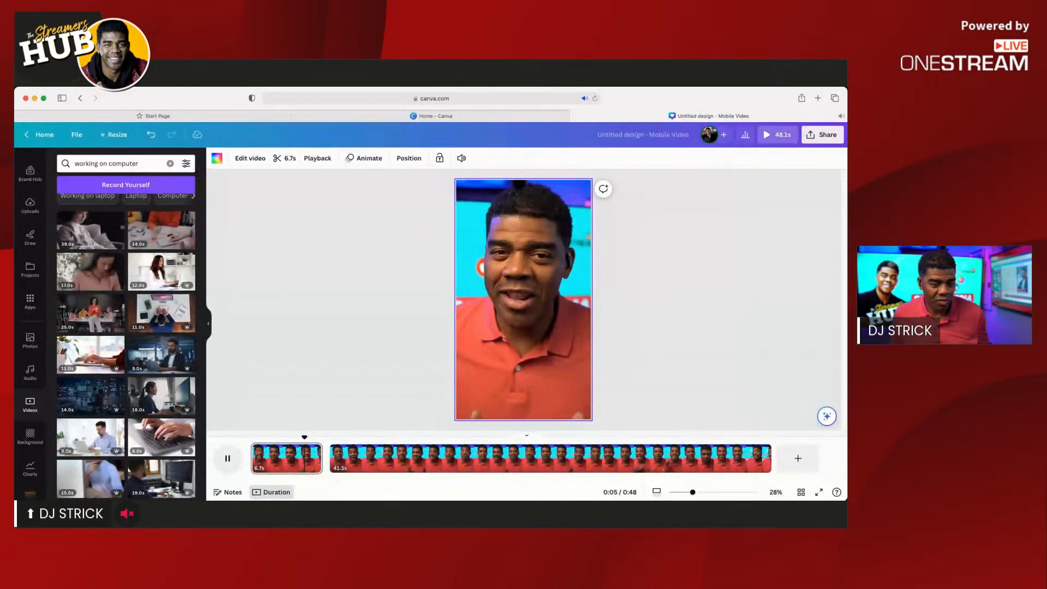
key("space")
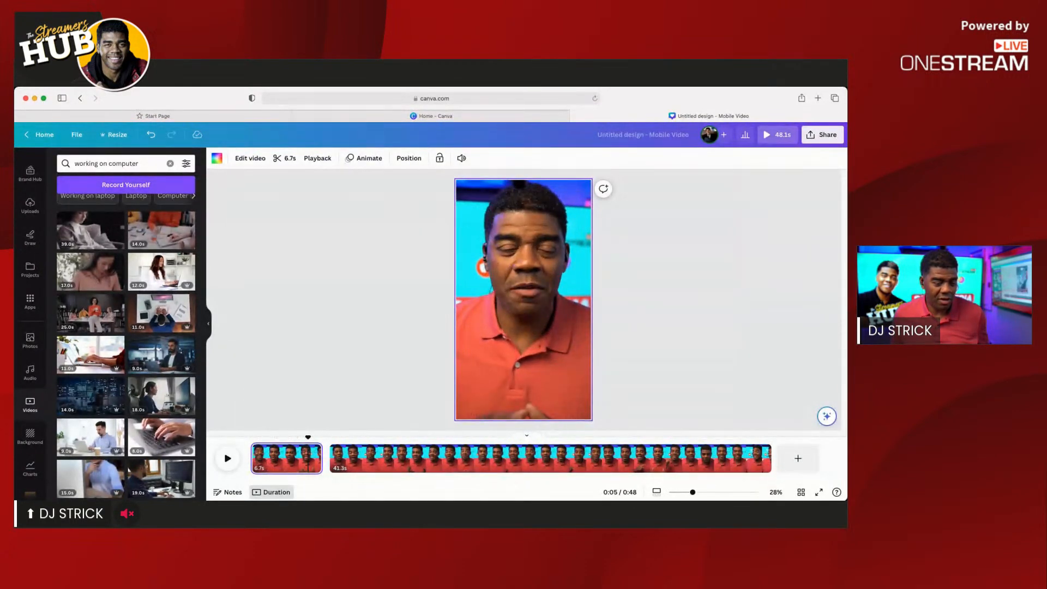
left_click_drag(308, 437, 283, 437)
right_click(284, 455)
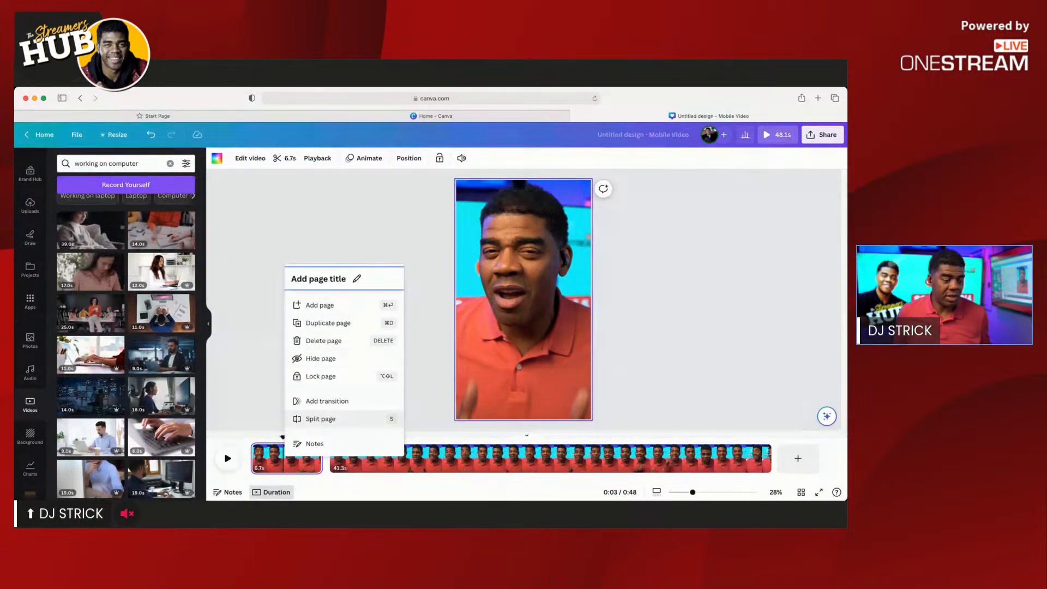
left_click(321, 419)
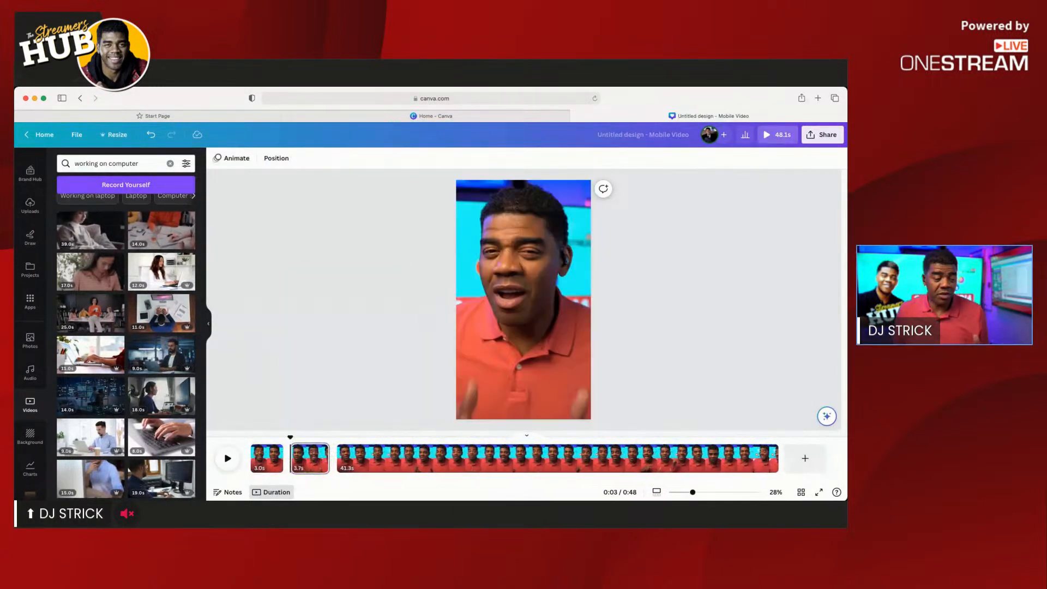
Overlay the stock clip of the man at a laptop on the upper part of the second page's video
left_click_drag(290, 457, 251, 457)
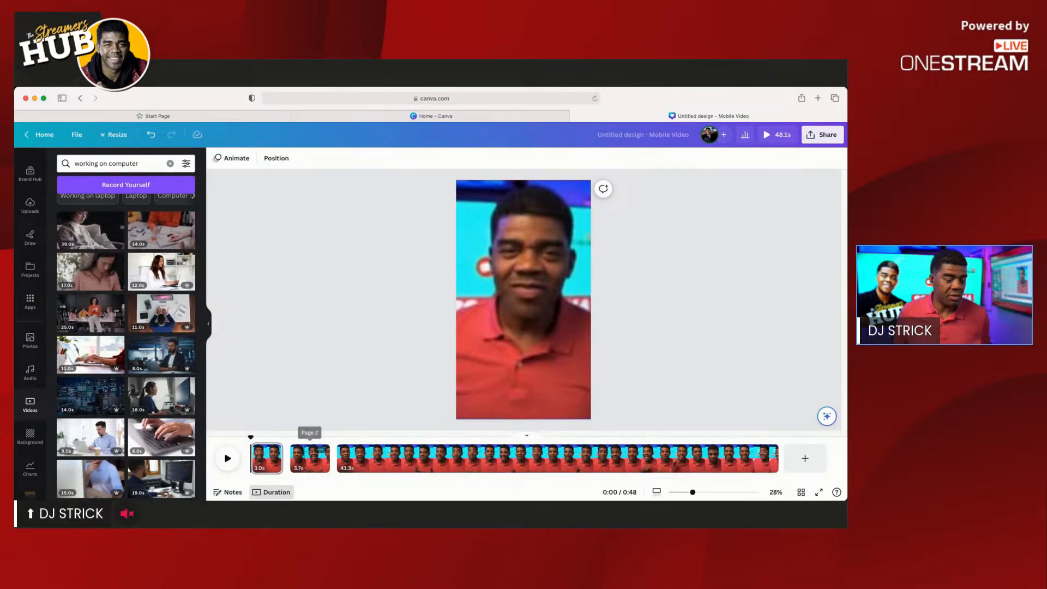
left_click(305, 456)
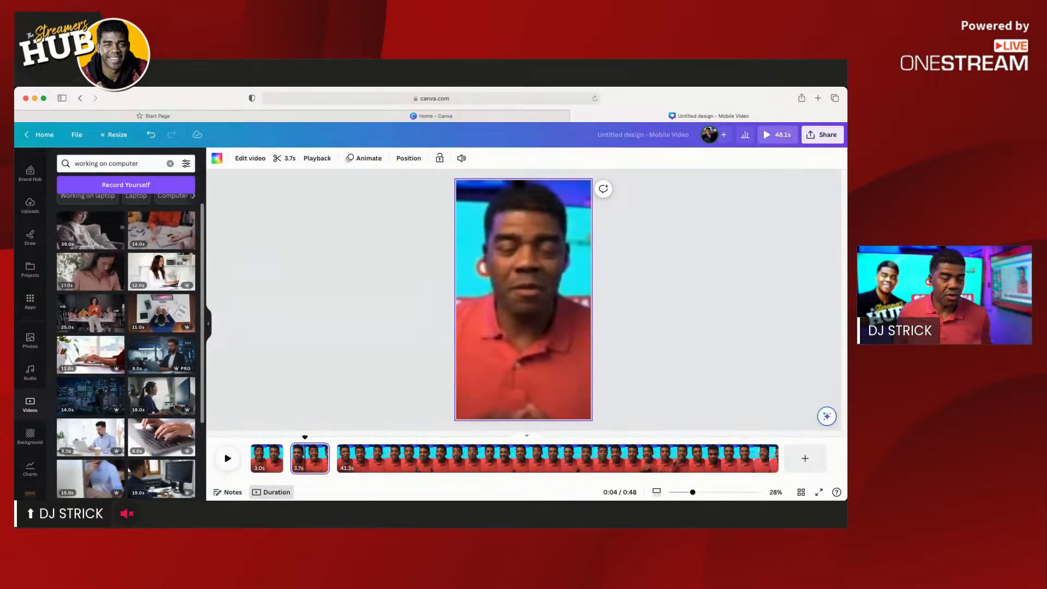
left_click_drag(162, 354, 528, 250)
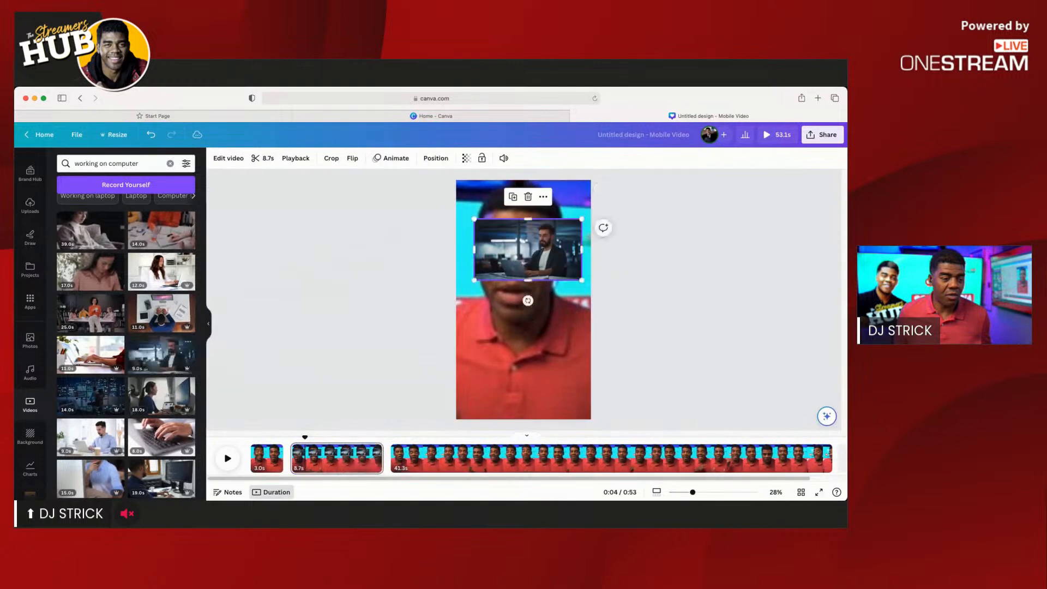
left_click_drag(305, 438, 293, 437)
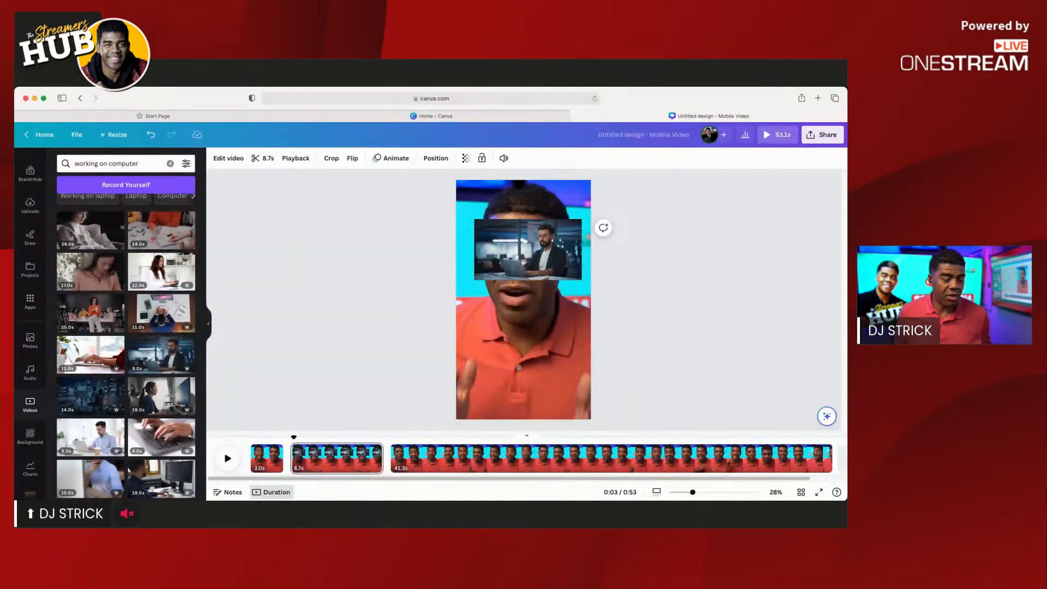
Select the first page's video and search the stock video library for "yes"
left_click(267, 458)
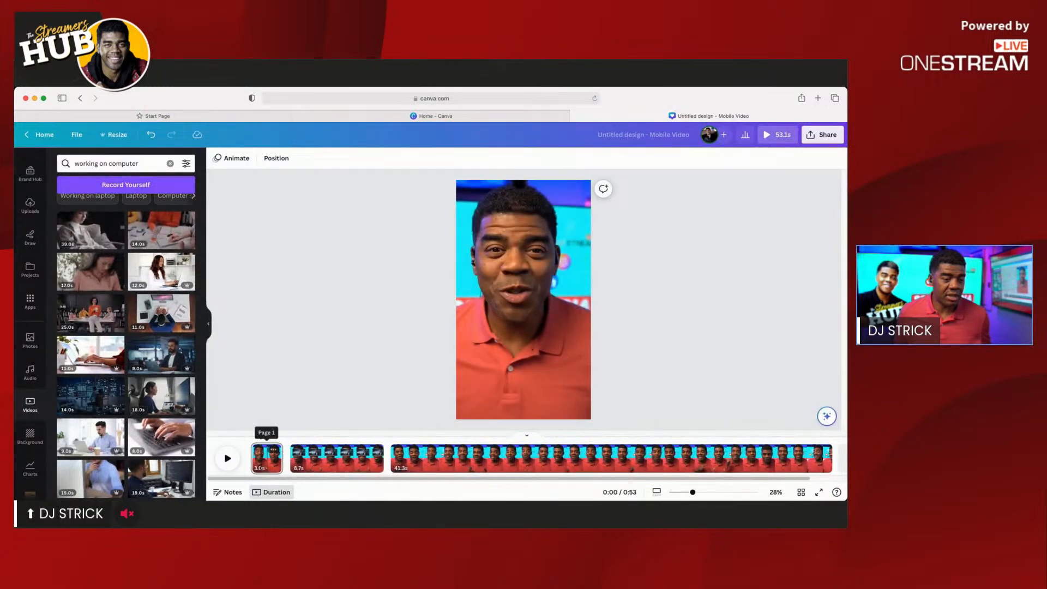
left_click(523, 300)
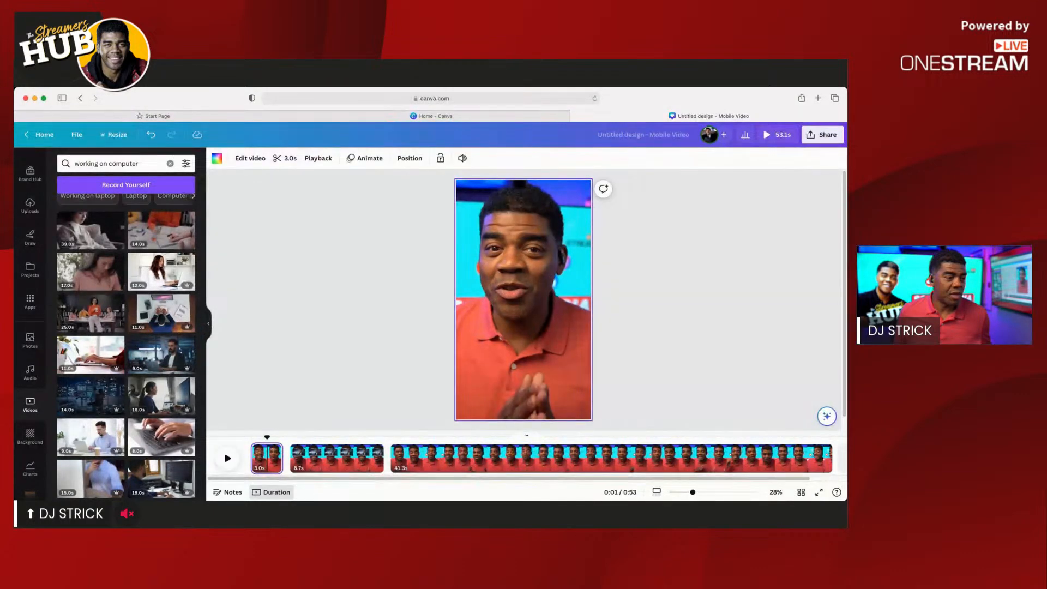
left_click(109, 163)
type("yes")
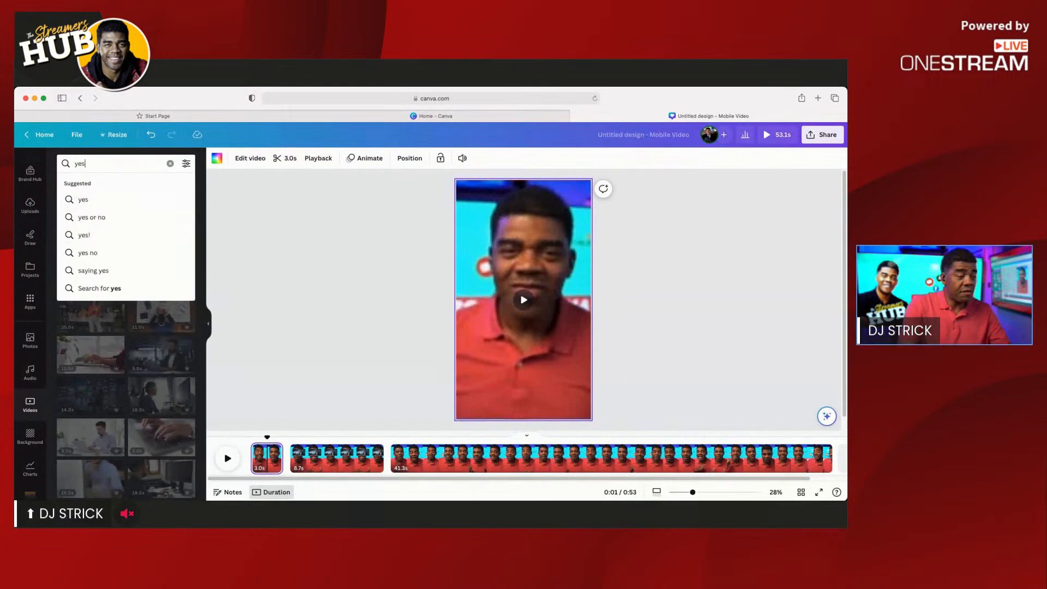
key("Return")
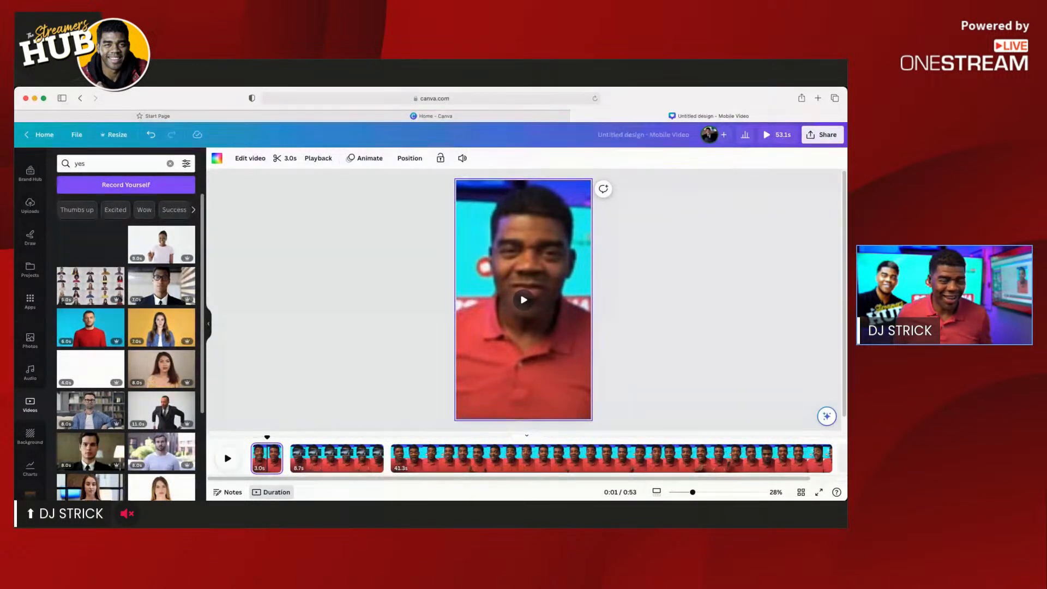
Overlay the stock clip of the man in a yellow shirt on the first page, undoing its full-page placement, and preview the result
left_click_drag(91, 244, 491, 273)
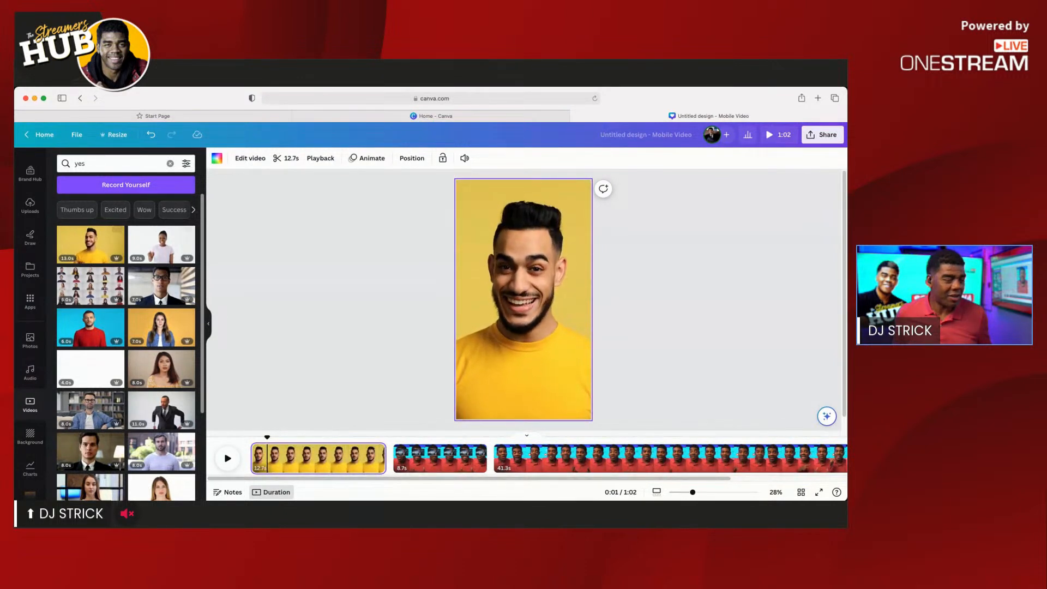
left_click(151, 134)
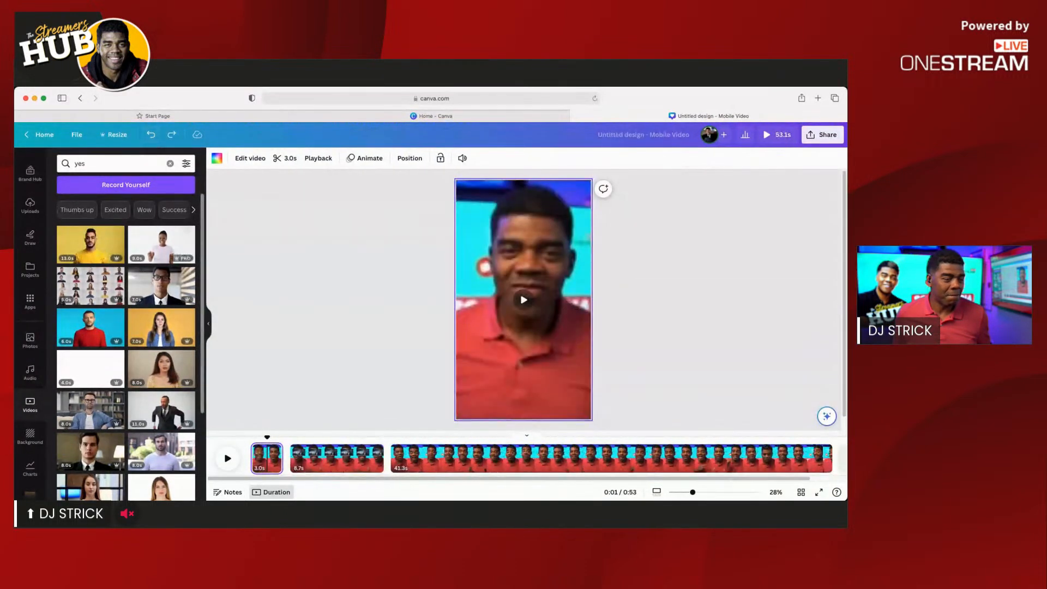
left_click_drag(91, 244, 519, 235)
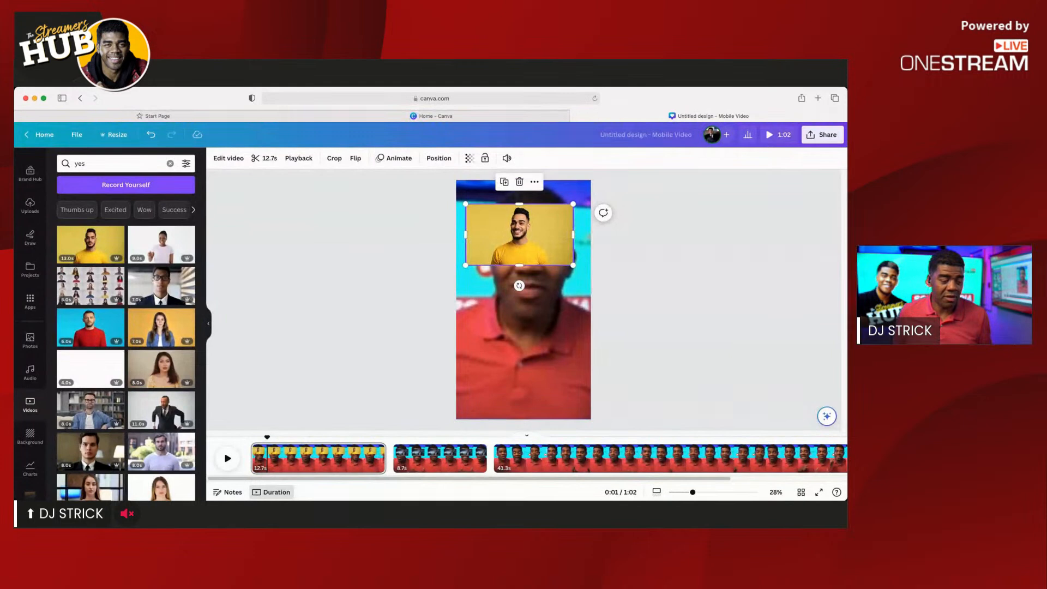
left_click(778, 135)
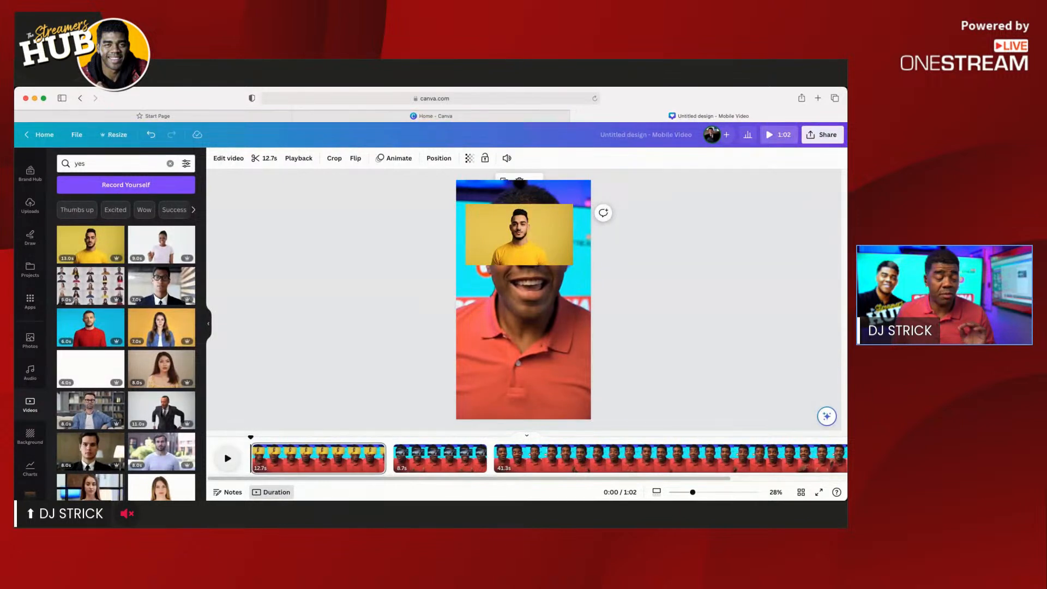
key("space")
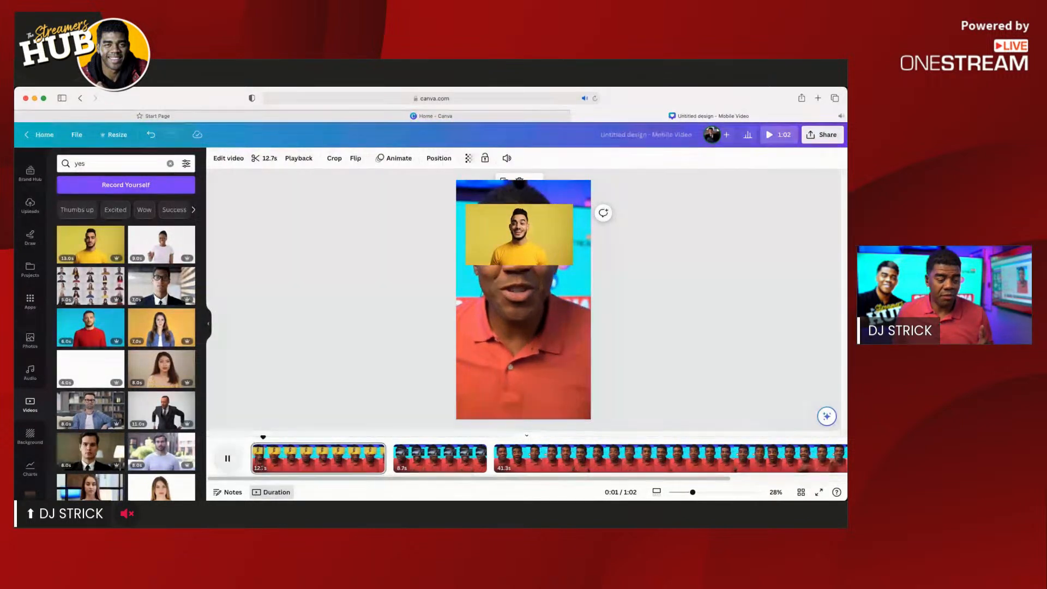
Try shortening the first page to 1.2 seconds, preview it, and extend it to 3.1 seconds
key("space")
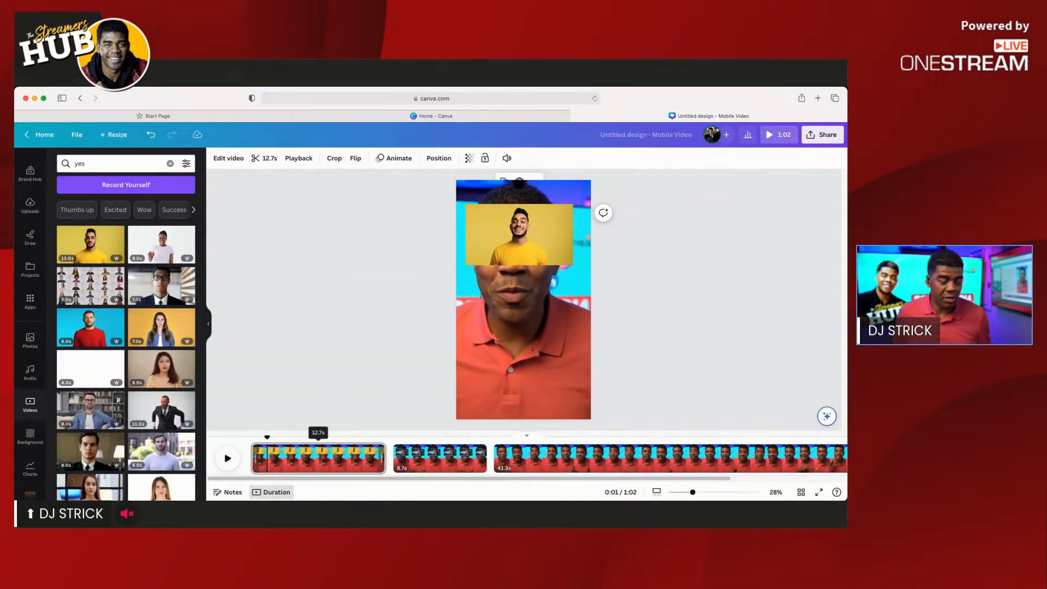
left_click_drag(383, 458, 270, 458)
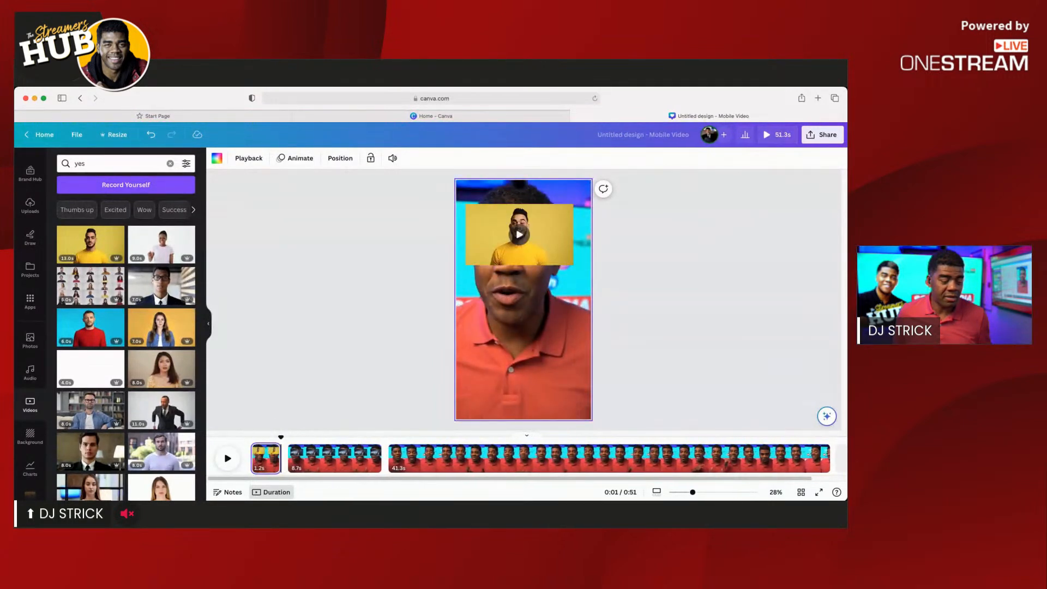
key("space")
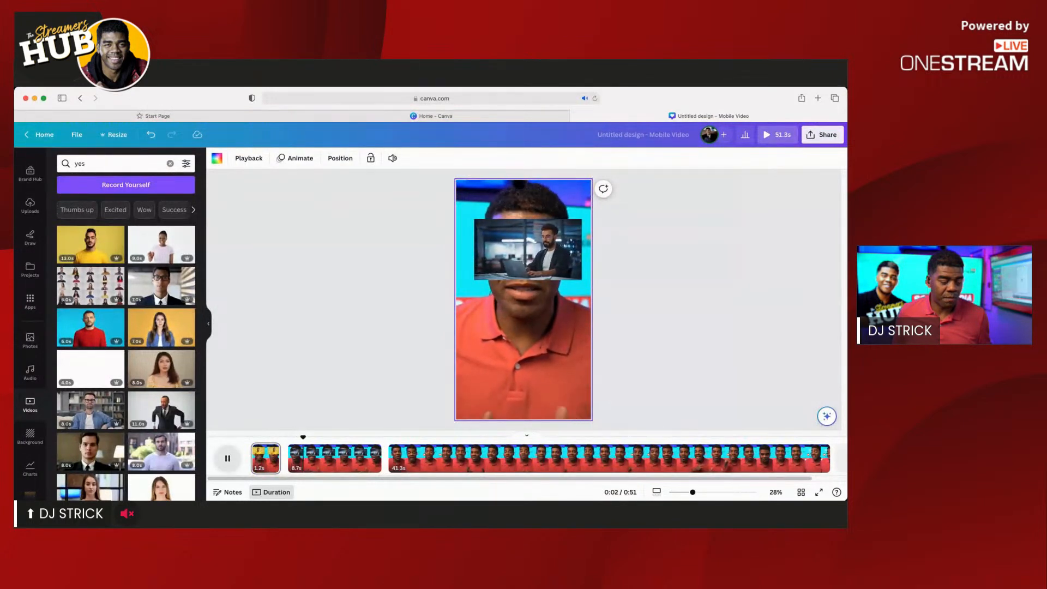
key("space")
left_click_drag(278, 458, 300, 459)
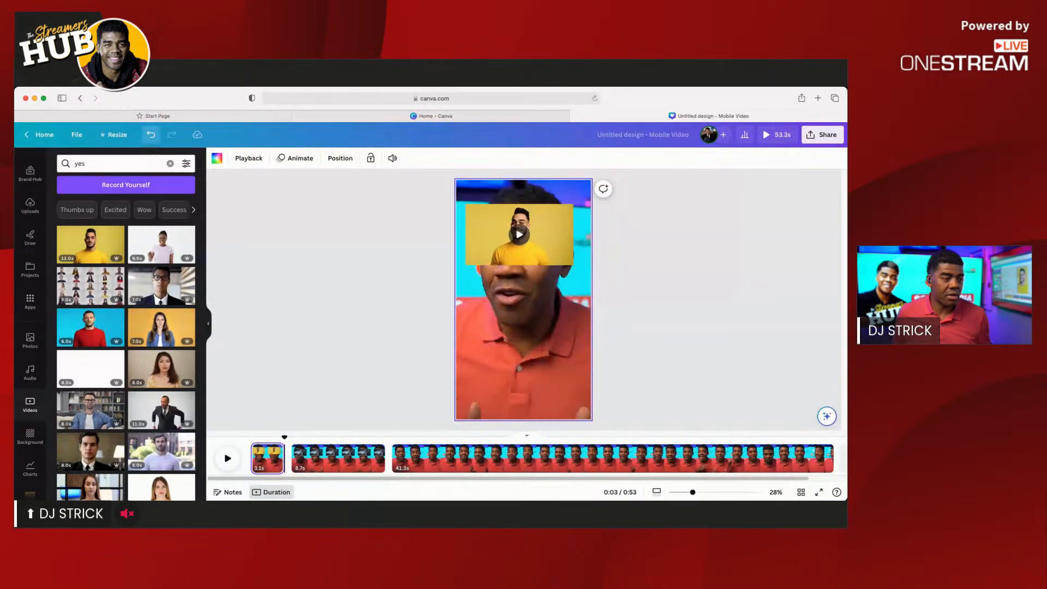
Undo the first page's duration changes and the overlay of the yellow-shirt clip
left_click(151, 134)
left_click(150, 135)
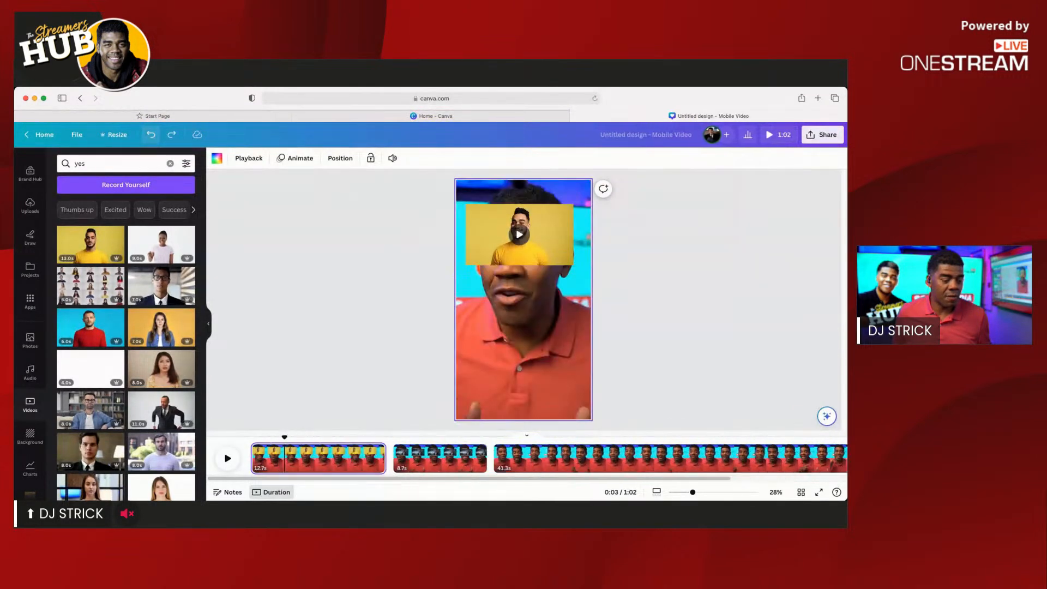
left_click(151, 134)
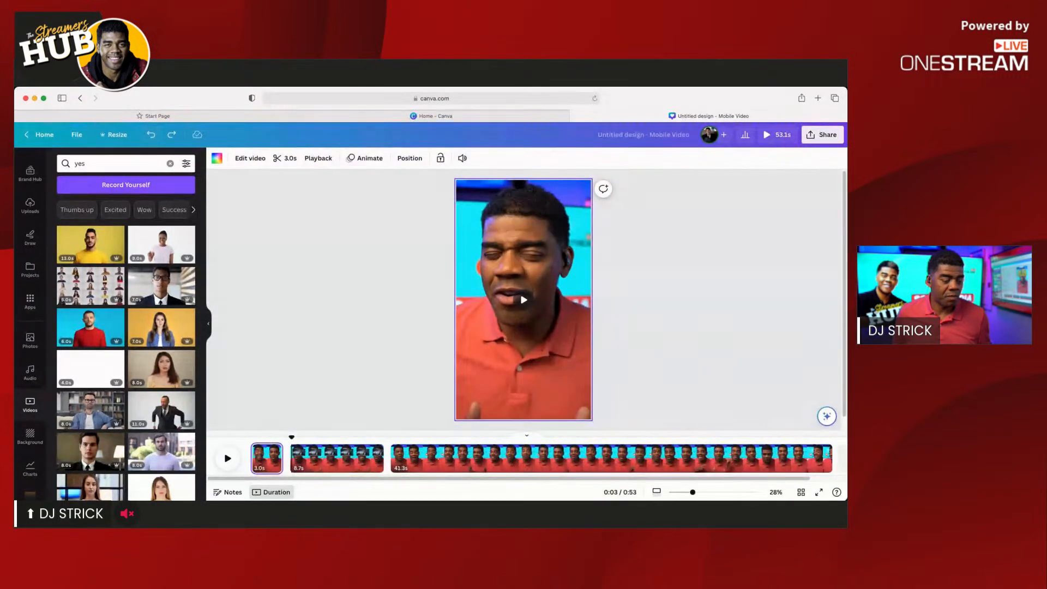
Preview the opening of the video and overlay the stock clip of the man in a yellow shirt on the first page
left_click(777, 135)
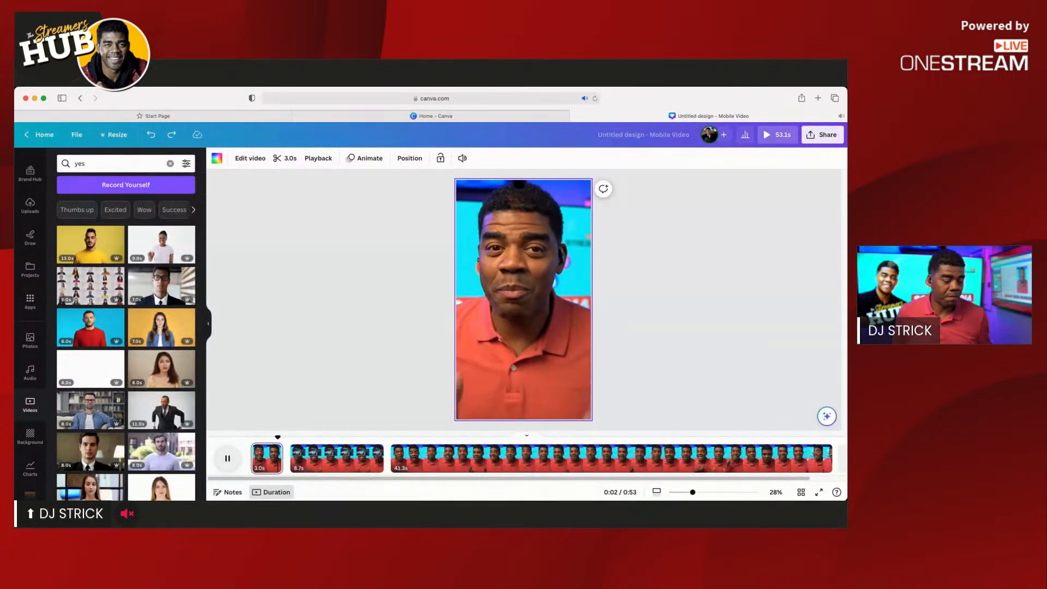
left_click(228, 459)
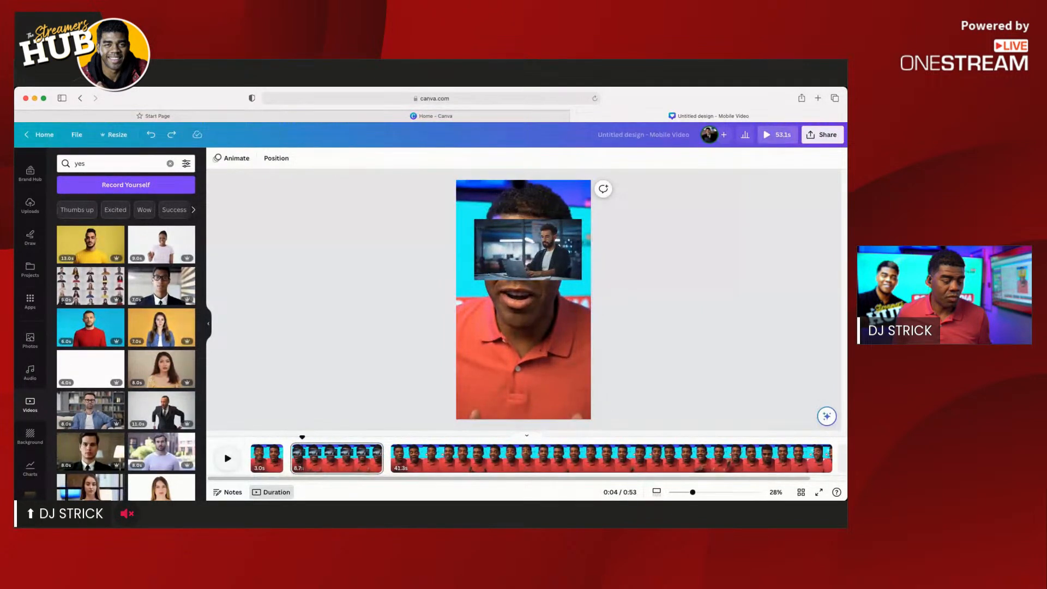
left_click(268, 458)
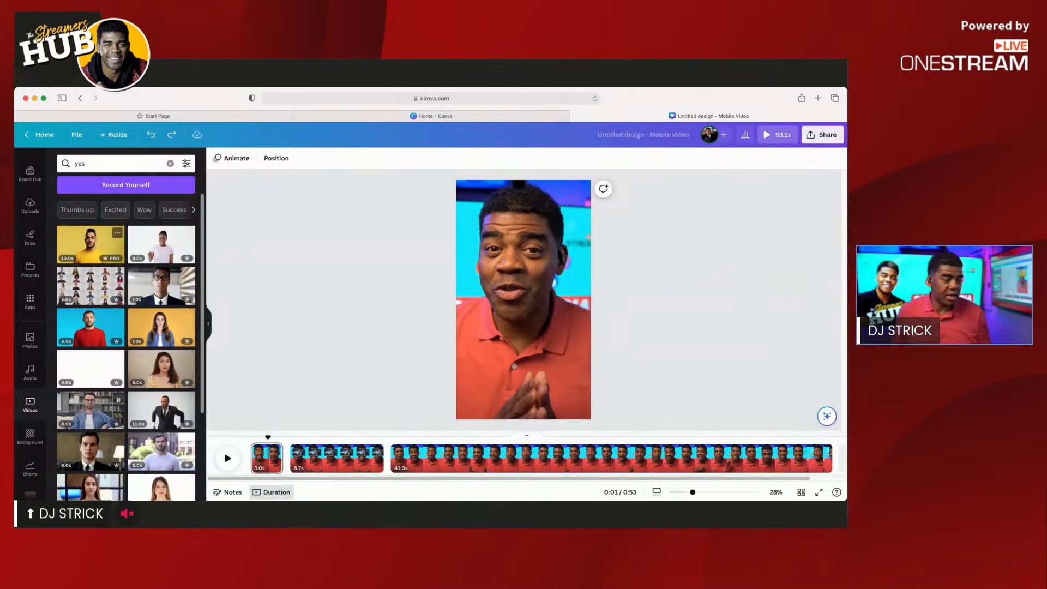
left_click(91, 244)
left_click_drag(90, 244, 521, 238)
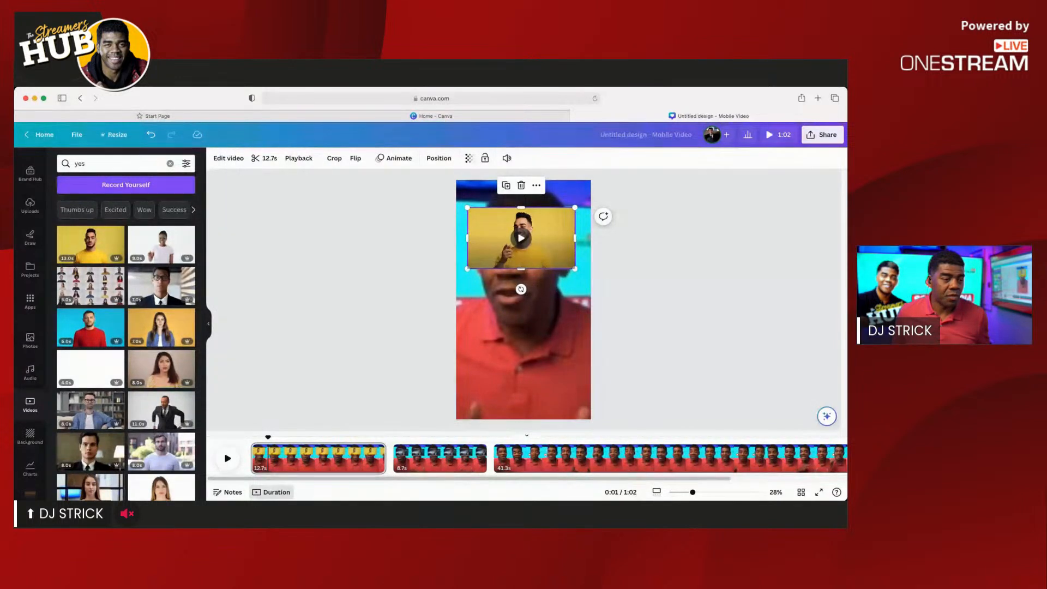
Trim both the start and the end of the yellow-shirt clip so that it lasts 1.8 seconds
left_click(264, 158)
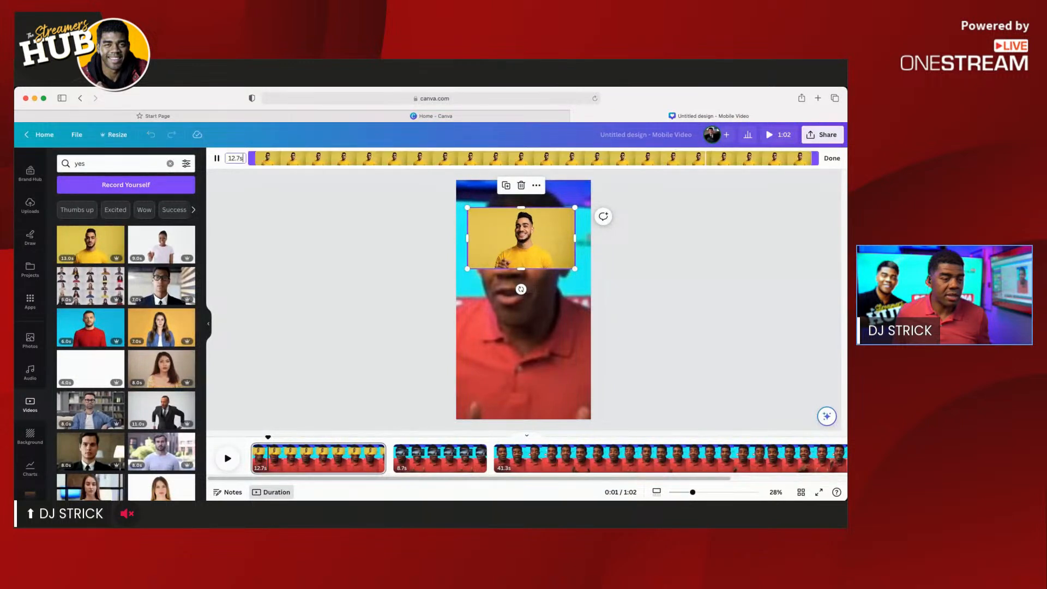
left_click_drag(251, 158, 304, 158)
left_click_drag(816, 158, 388, 158)
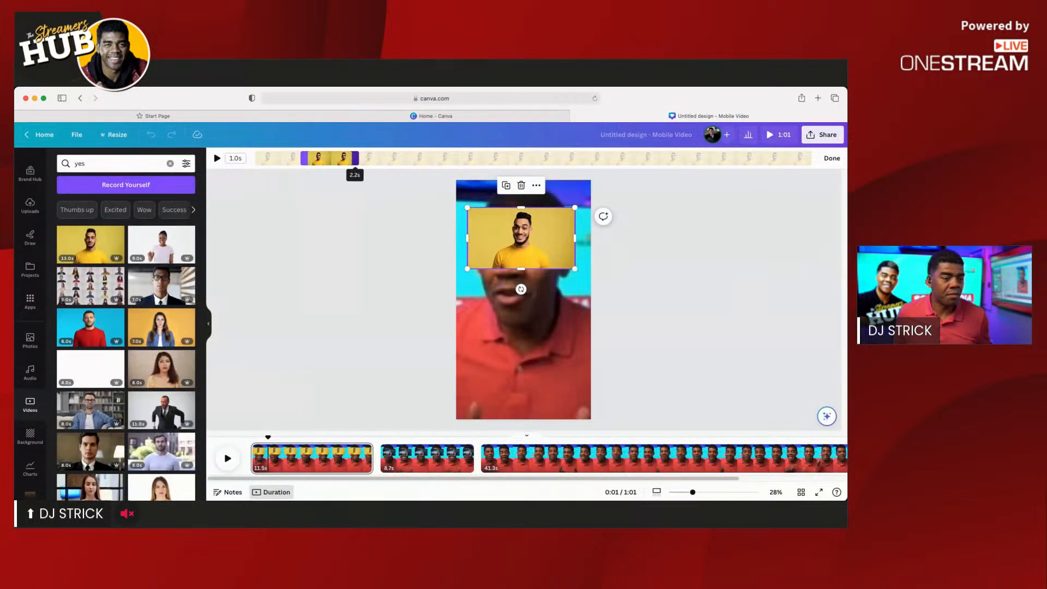
left_click_drag(354, 158, 354, 158)
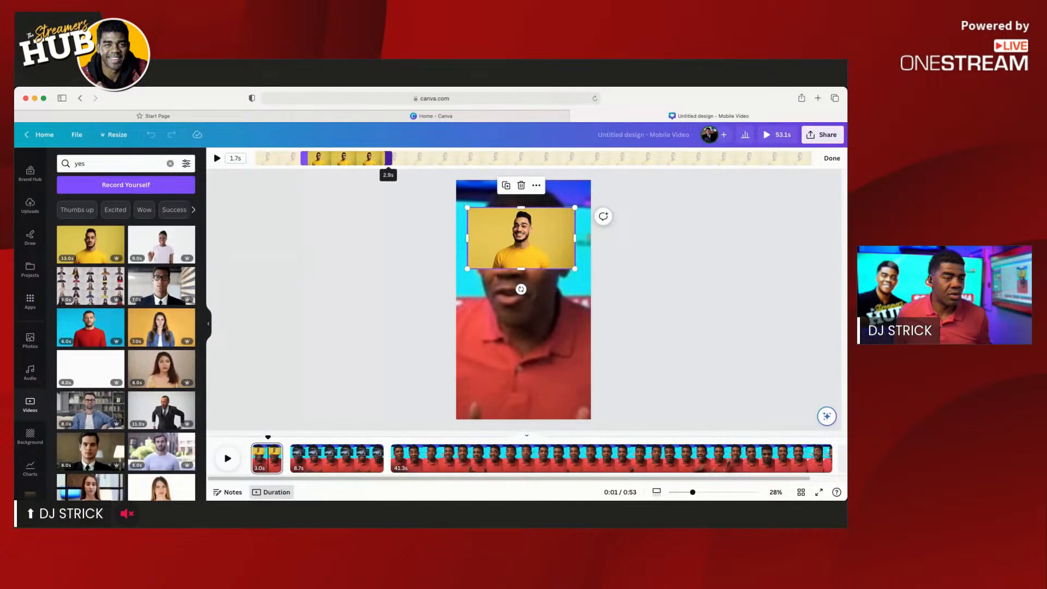
left_click_drag(392, 158, 391, 158)
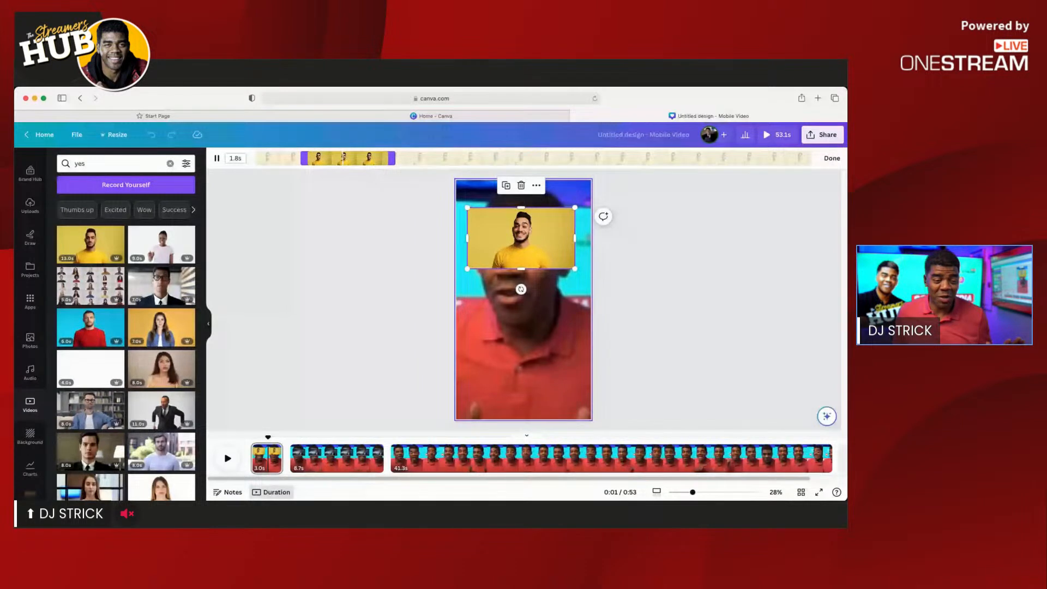
Enlarge the yellow-shirt clip to cover the whole first page, centre the man in the frame, and preview the result
left_click_drag(521, 238, 510, 210)
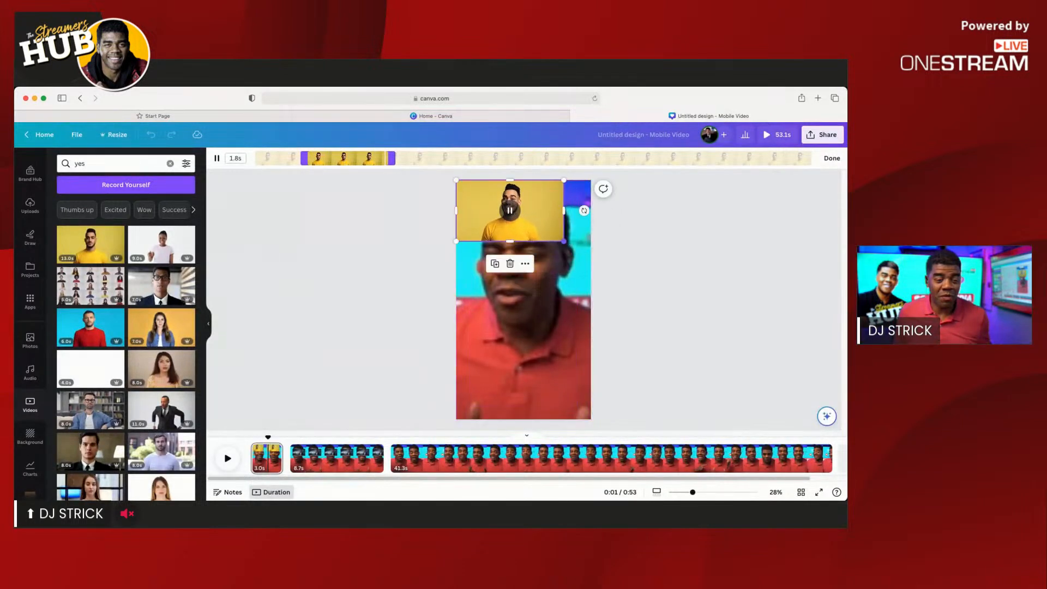
left_click_drag(563, 240, 840, 419)
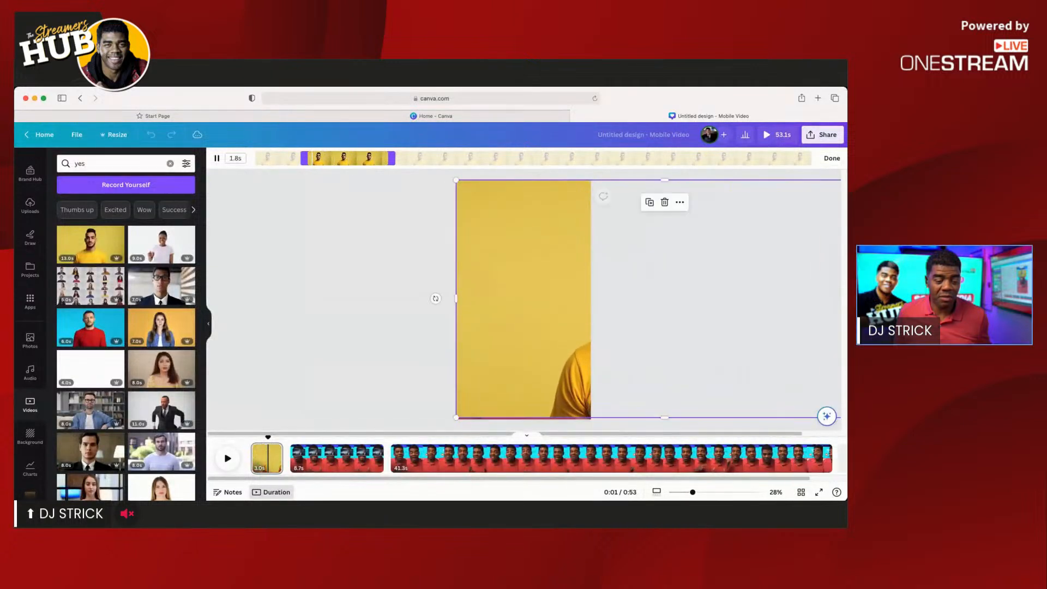
left_click_drag(676, 328, 543, 329)
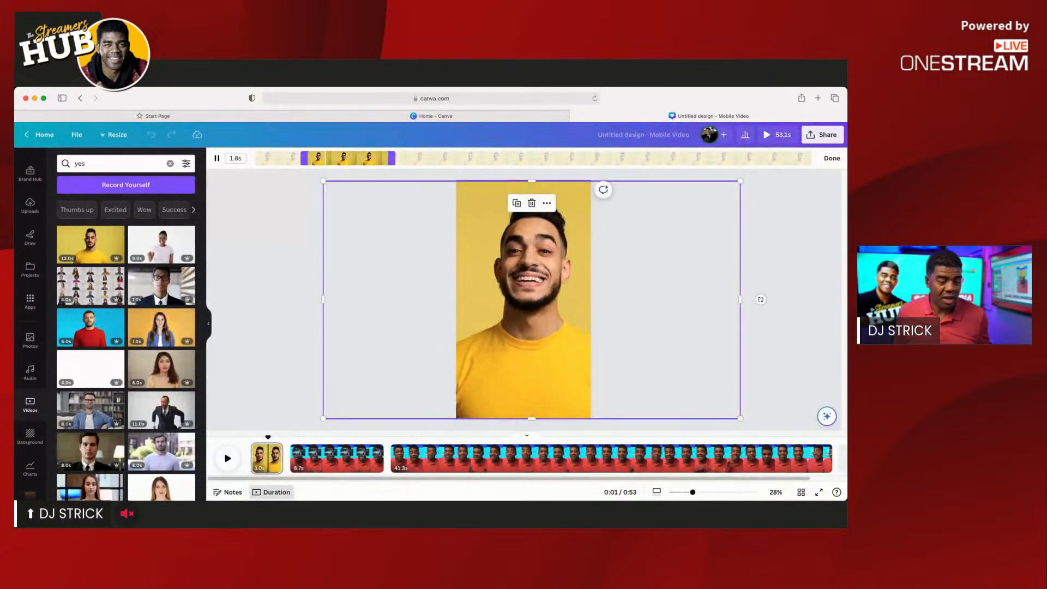
left_click(832, 158)
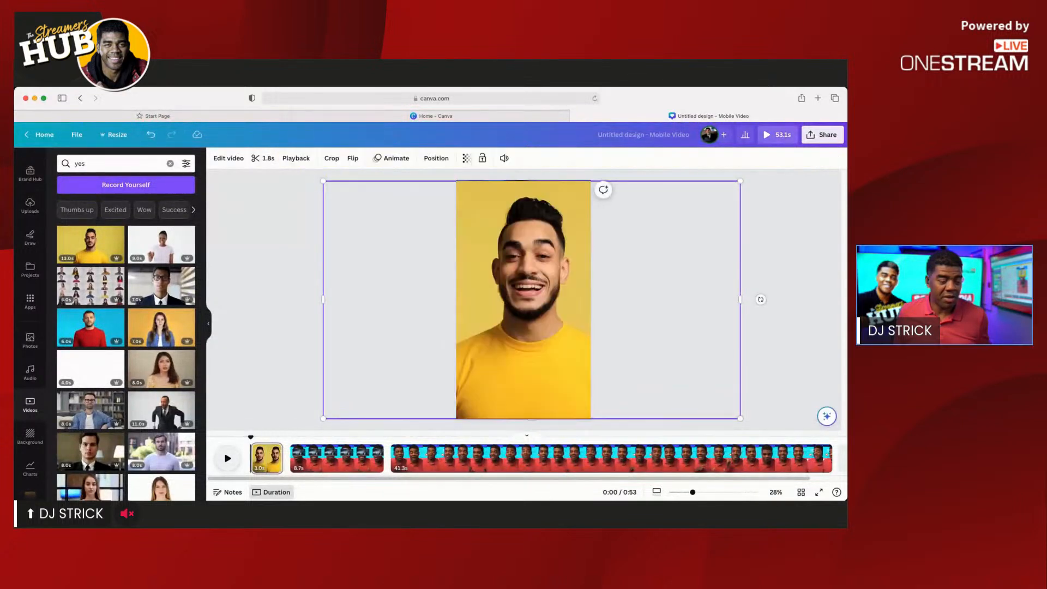
key("space")
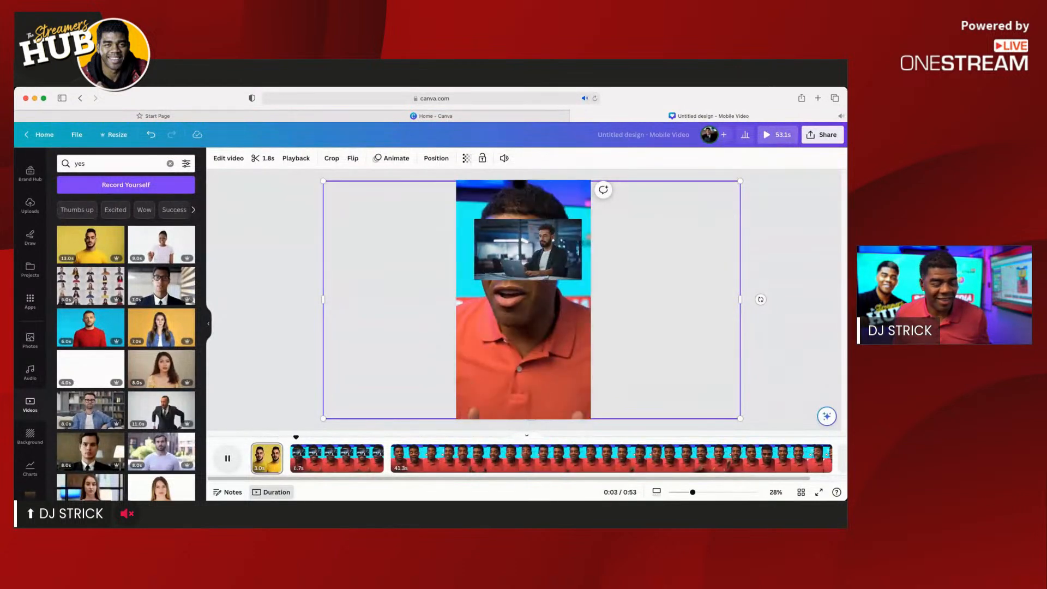
key("space")
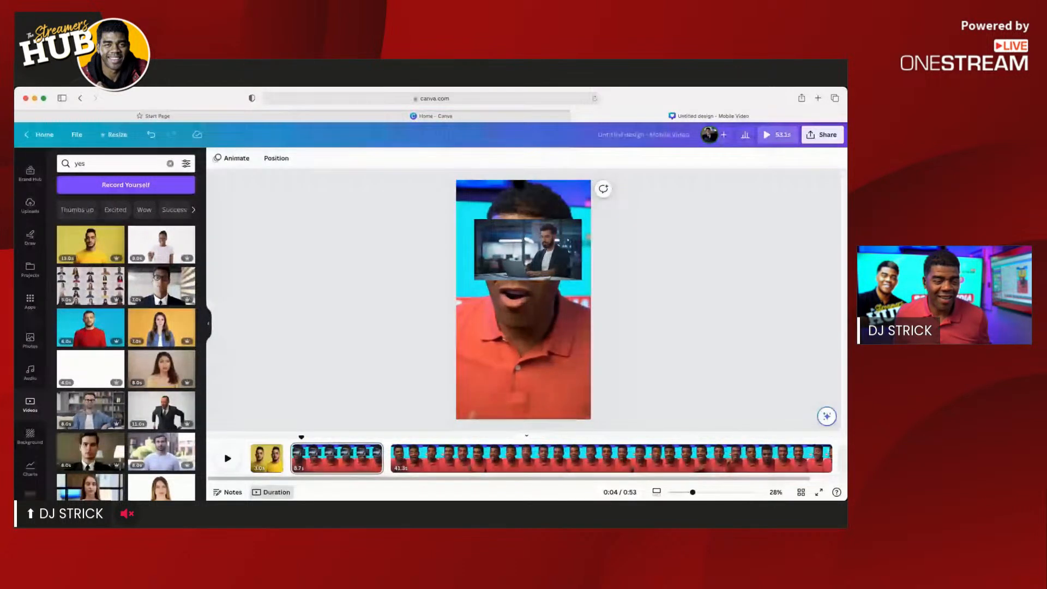
Enlarge the laptop clip on the second page to cover the whole page and reposition it with the man in frame
left_click(527, 249)
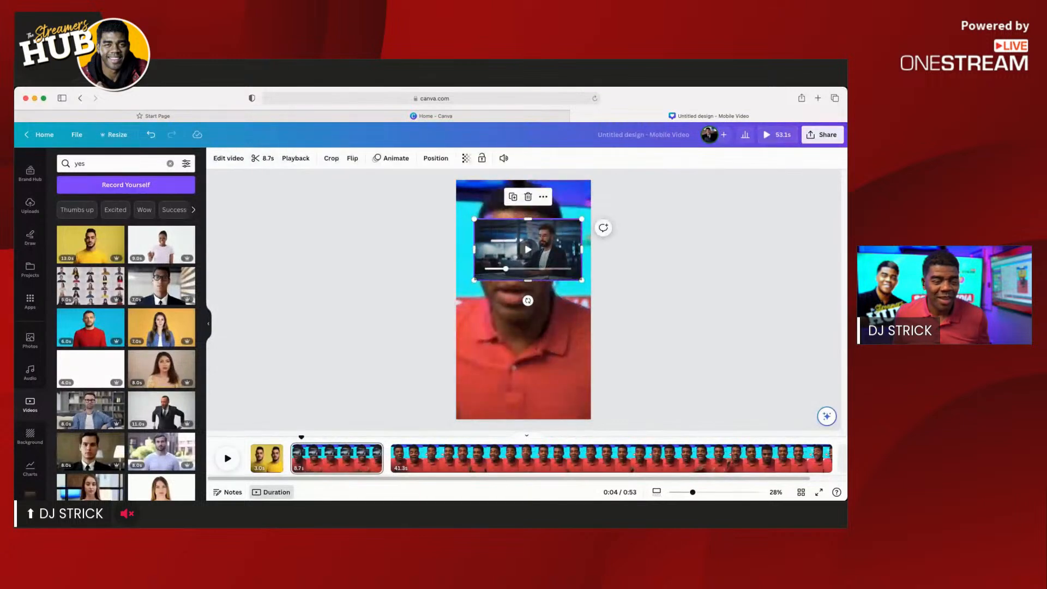
left_click_drag(527, 249, 509, 215)
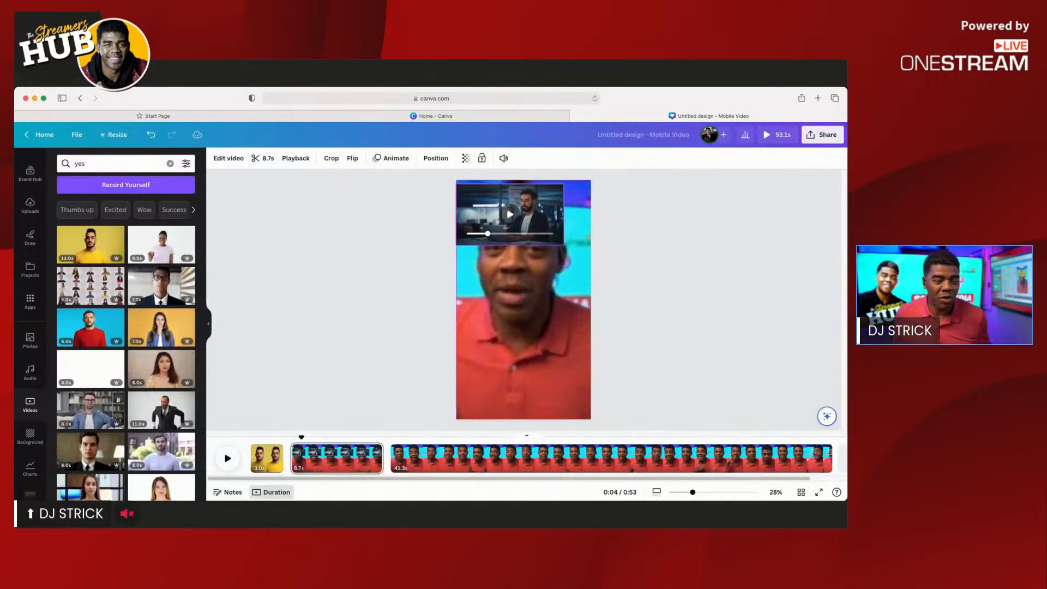
left_click_drag(499, 204, 499, 204)
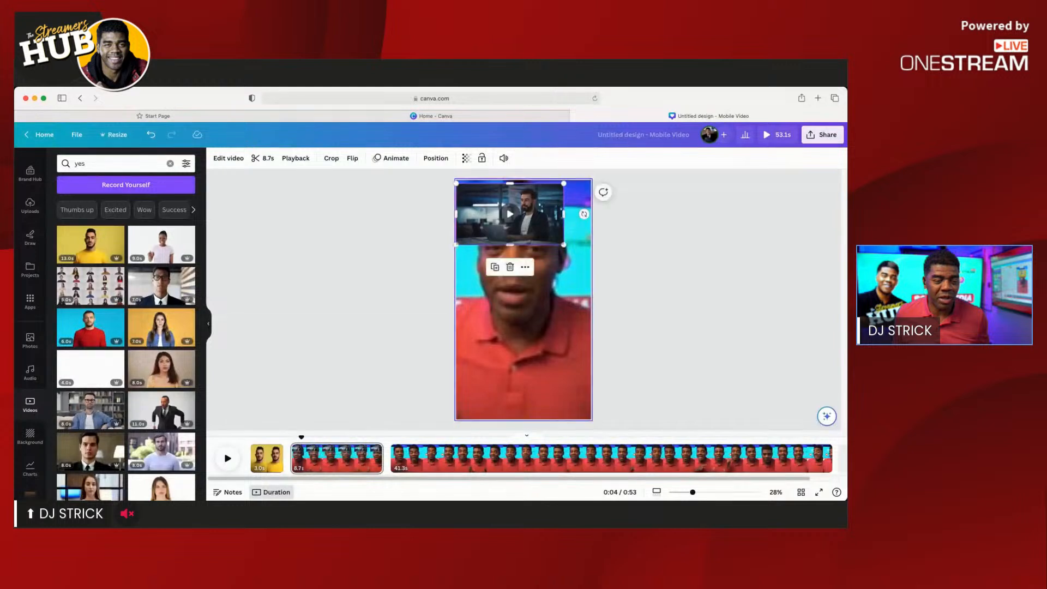
left_click_drag(563, 244, 827, 414)
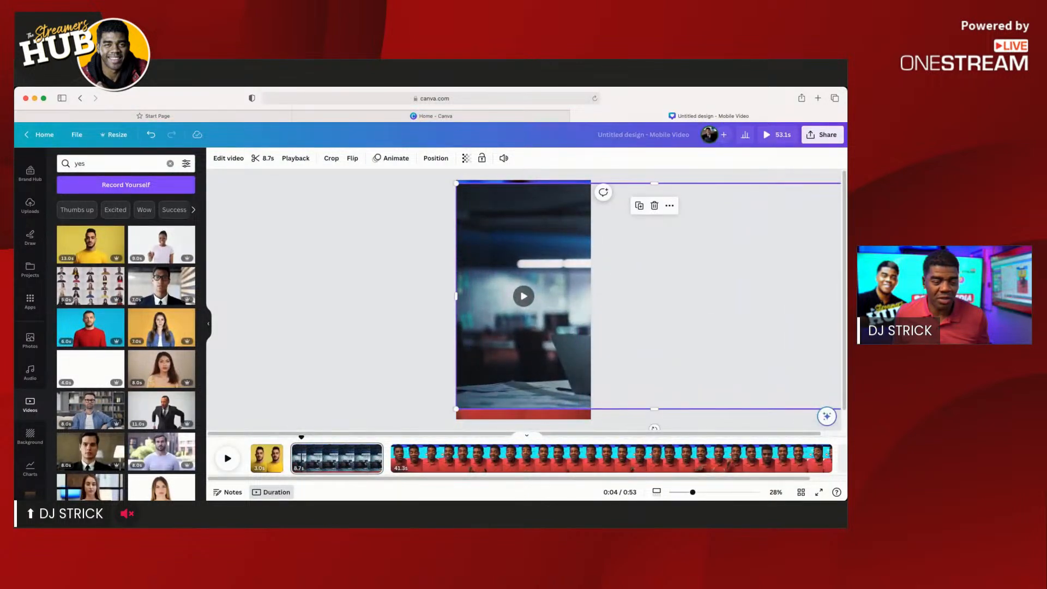
left_click_drag(567, 311, 400, 307)
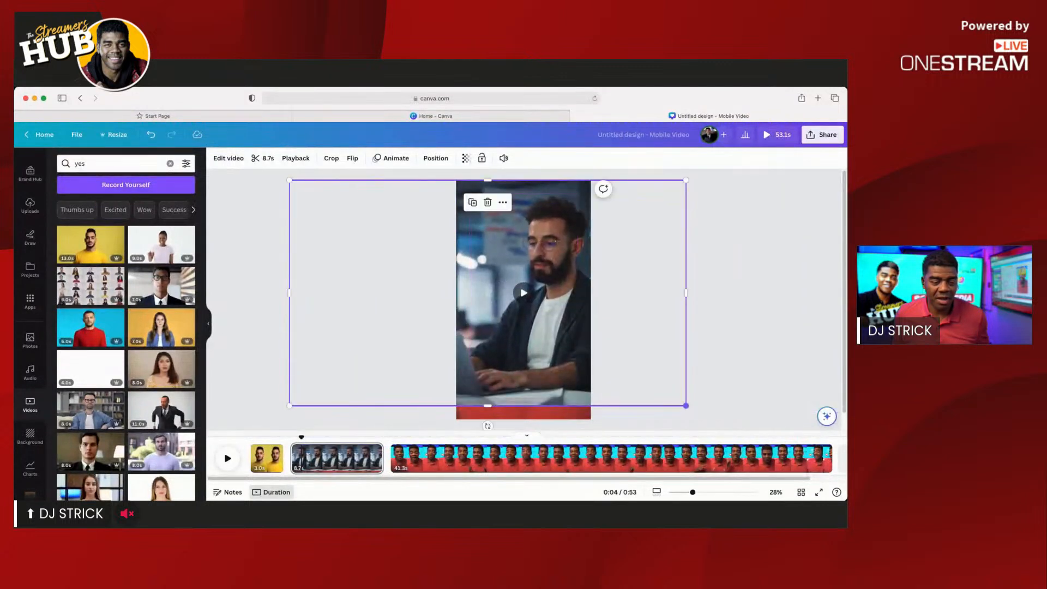
left_click_drag(686, 406, 709, 420)
left_click_drag(524, 299, 506, 299)
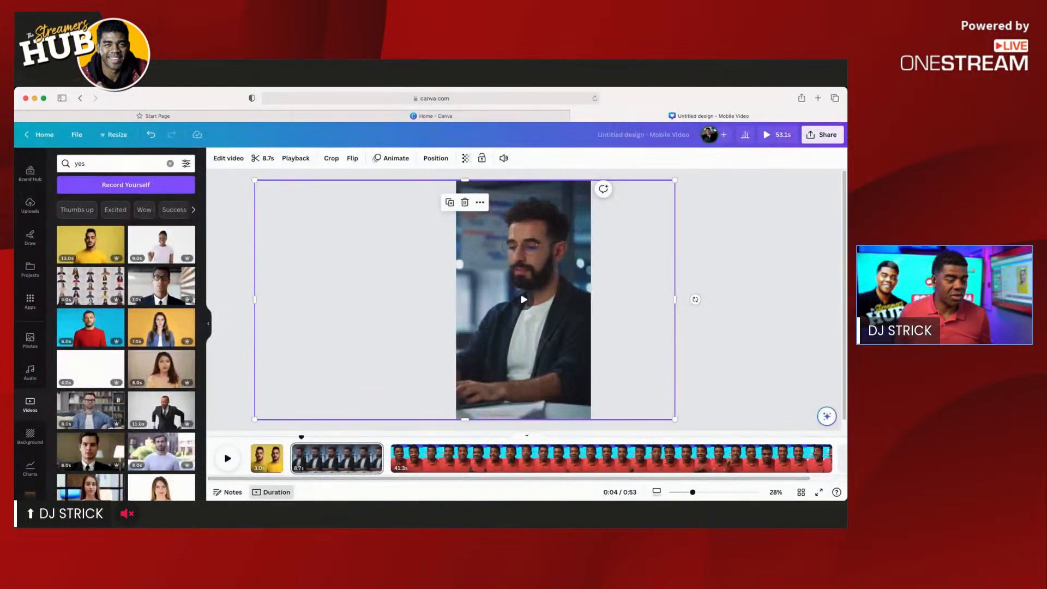
Play the video from the 0:01 mark through the second page to check both full-page clips
left_click_drag(301, 437, 266, 437)
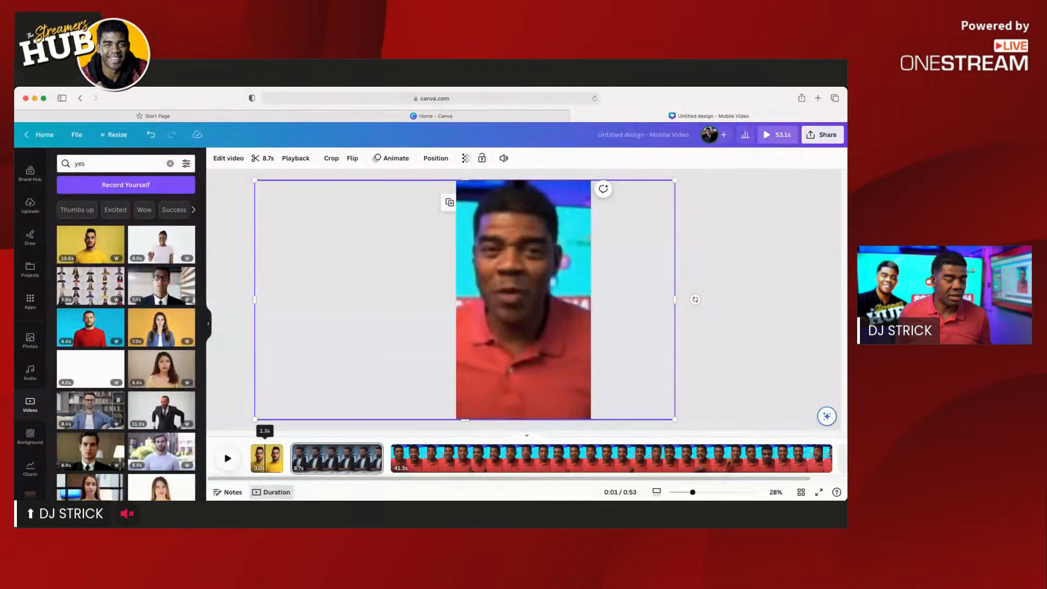
key("space")
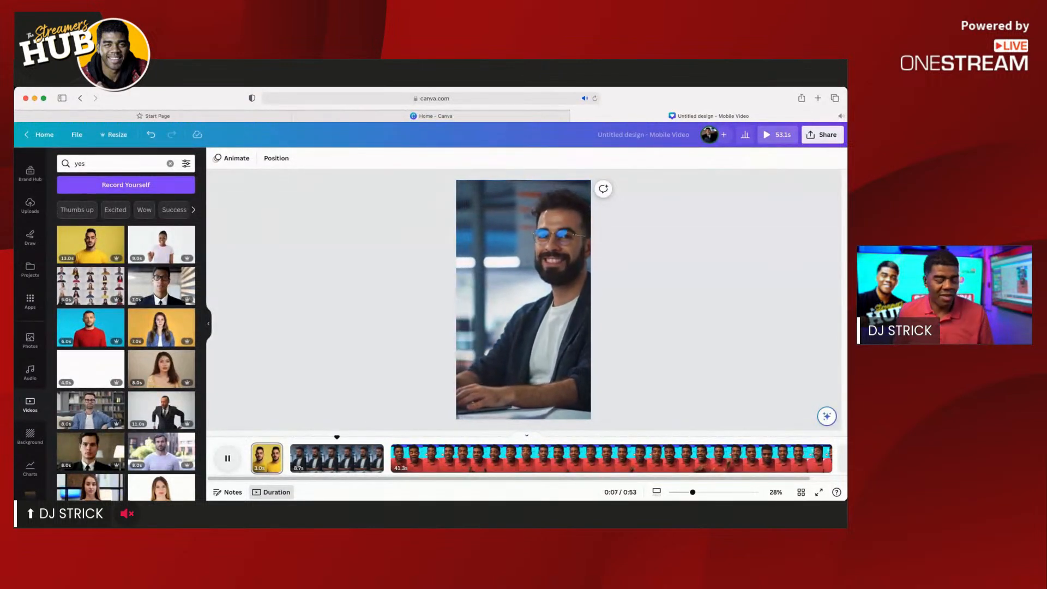
key("space")
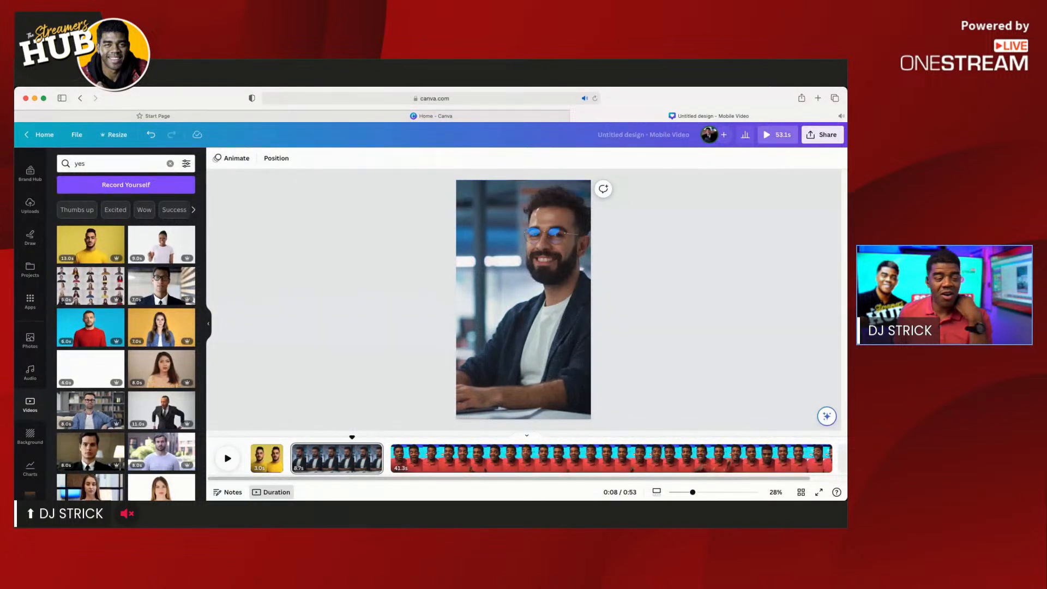
Delete the full-page laptop clip from the second page
left_click(74, 163)
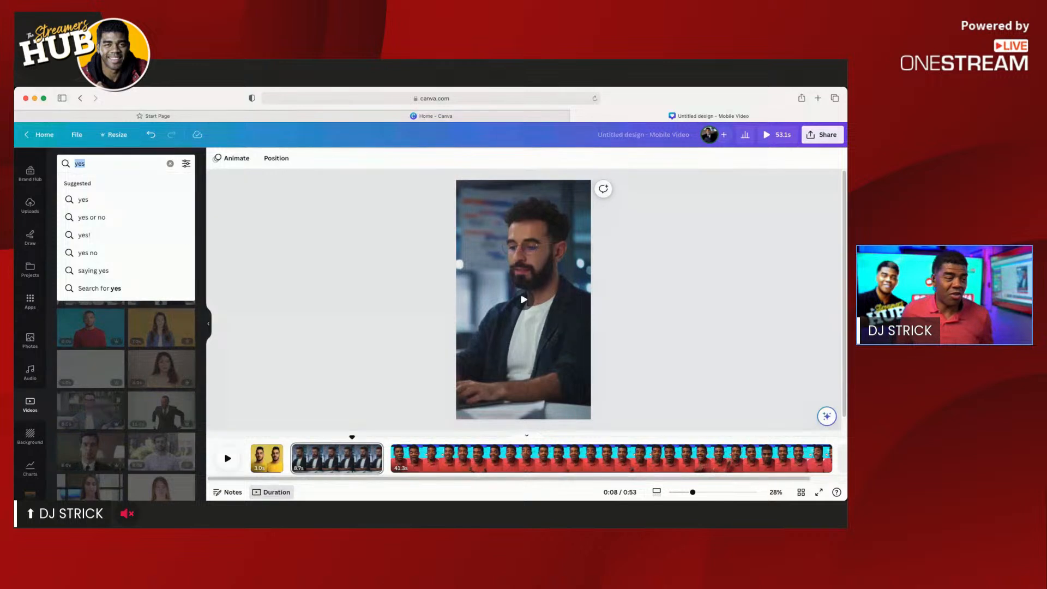
left_click(521, 300)
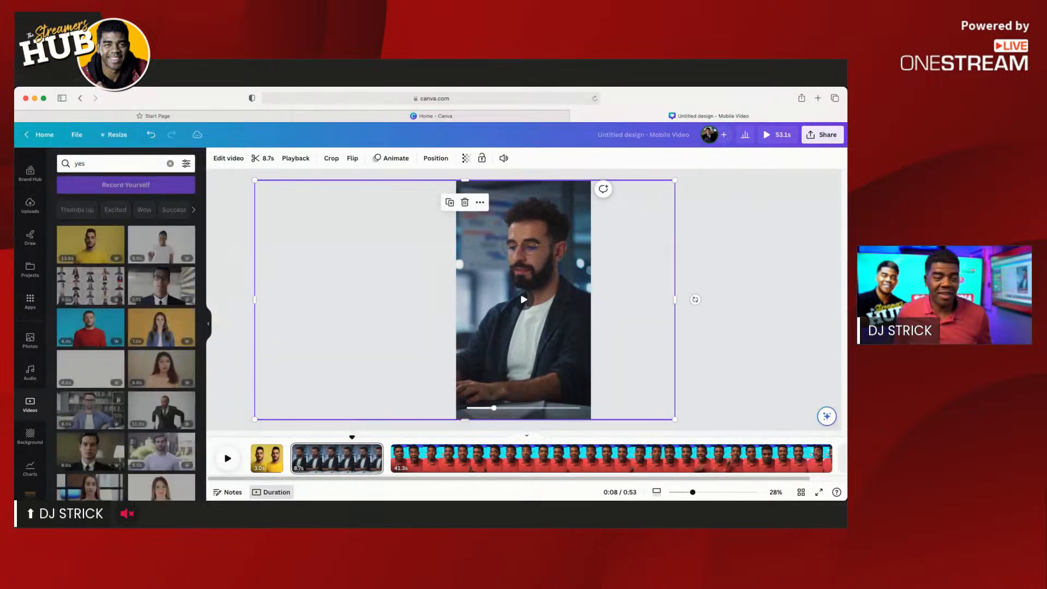
key("Delete")
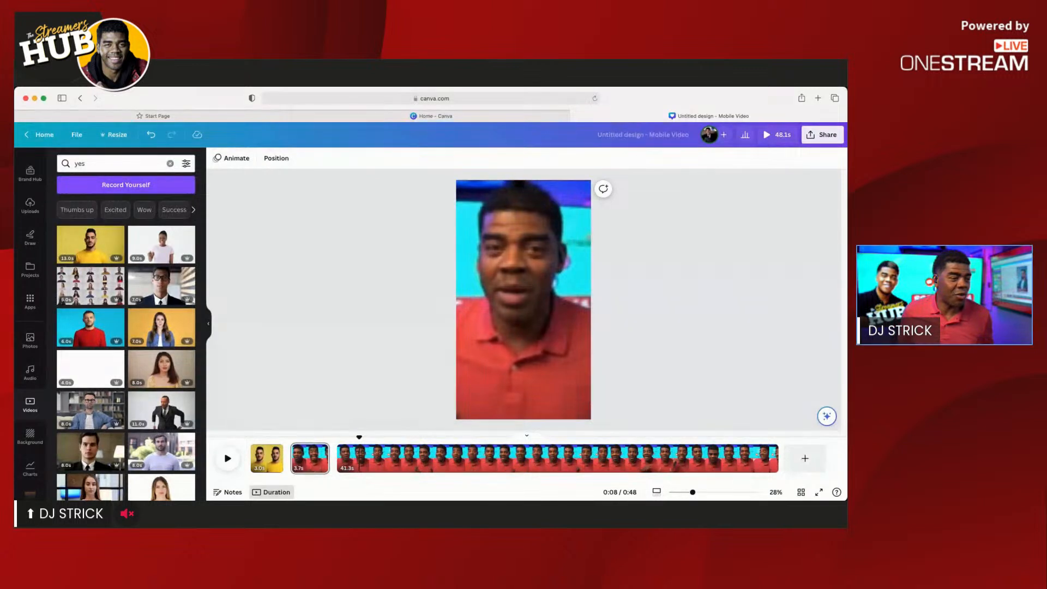
Search the stock videos for "working on computer"
double_click(80, 163)
type("w")
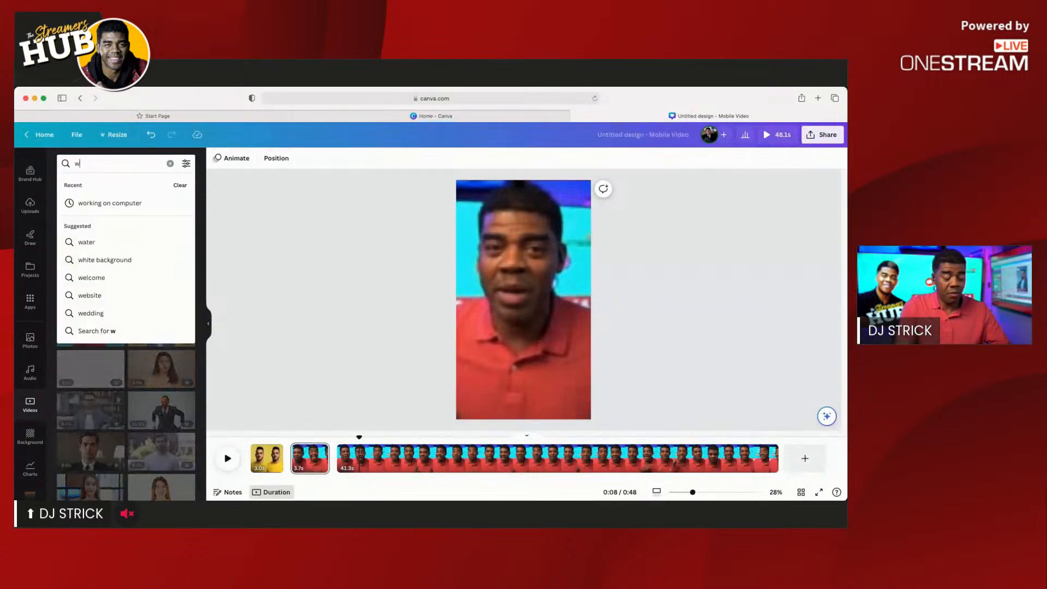
type("orking")
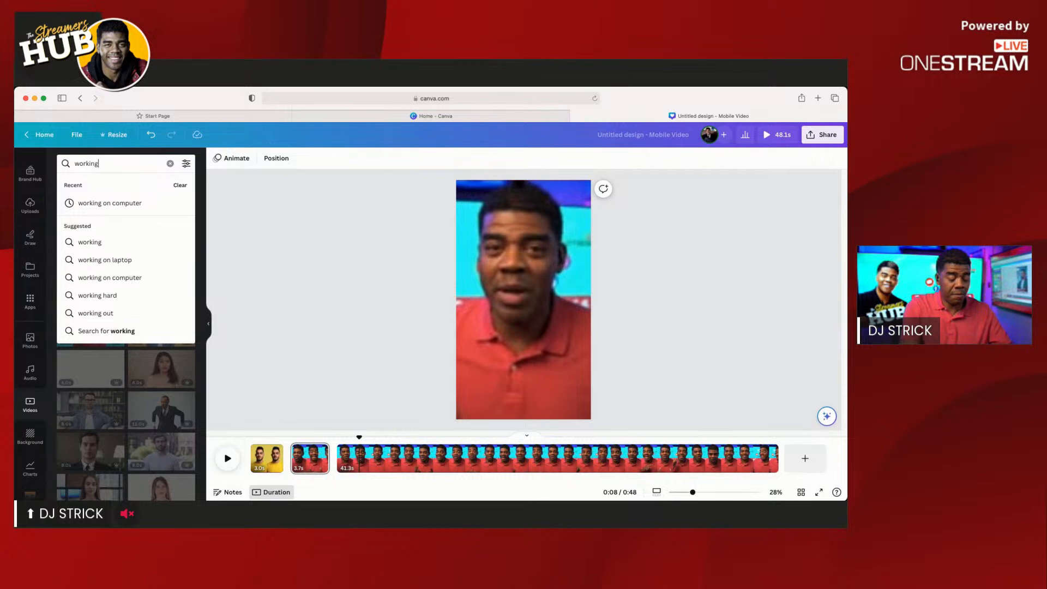
type(" on computer")
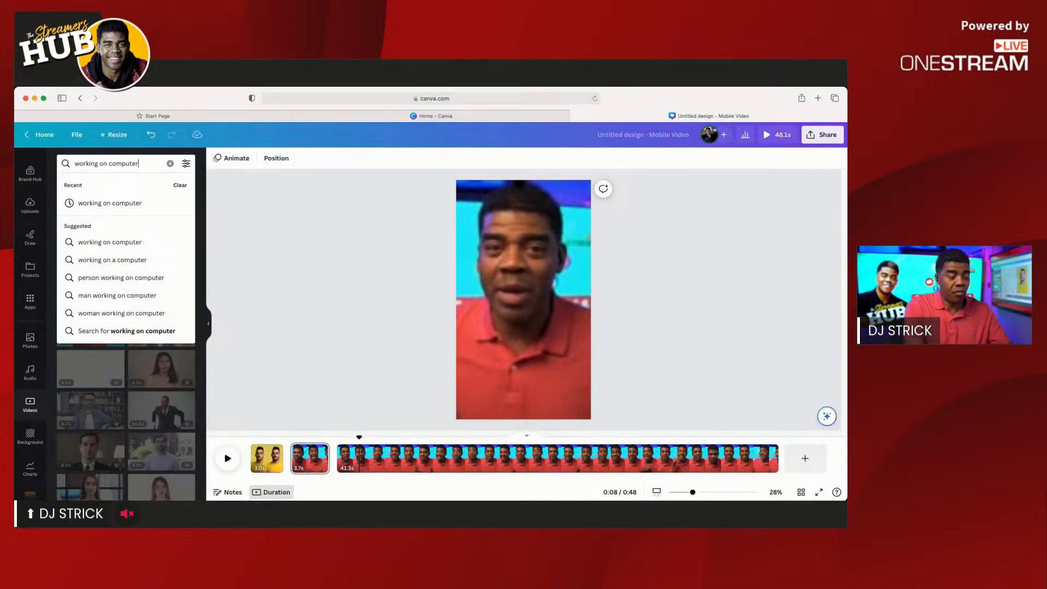
key("Return")
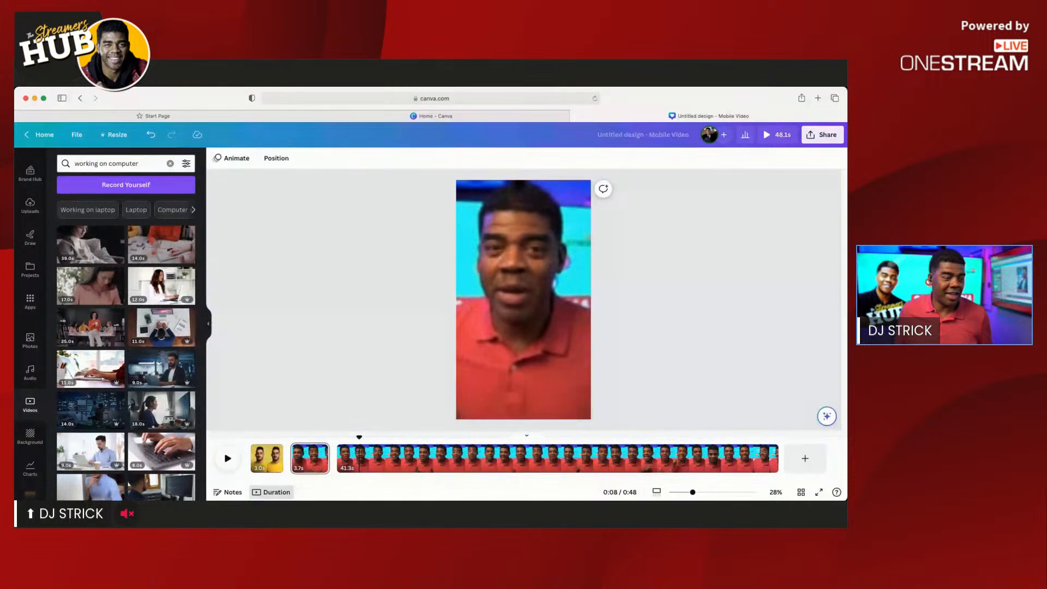
Look through the stock video results for a clip of a person working at a desk that suits the second page
scroll(161, 390, "down", 3)
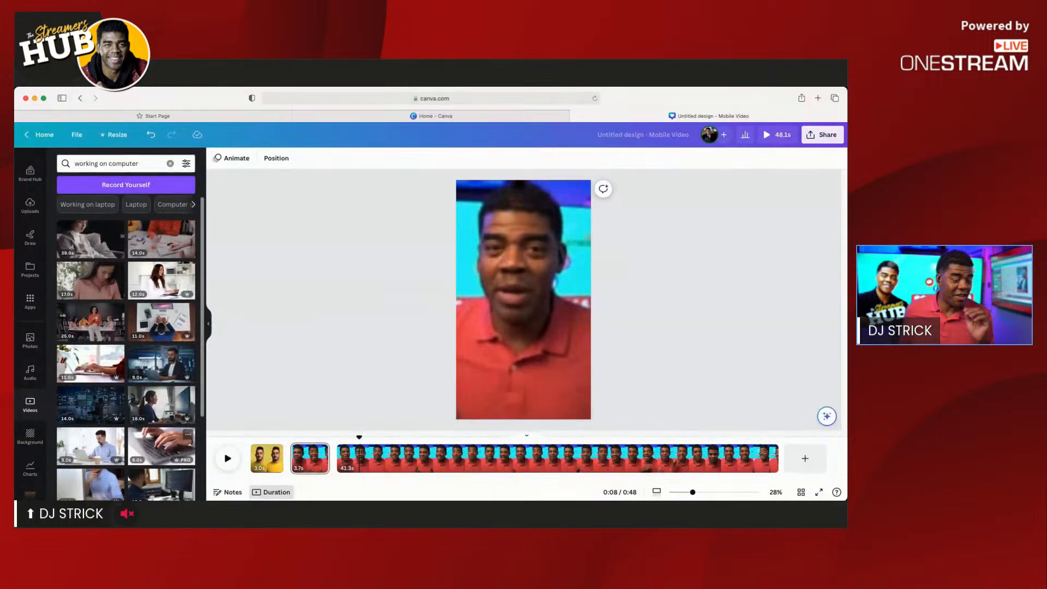
scroll(161, 406, "down", 5)
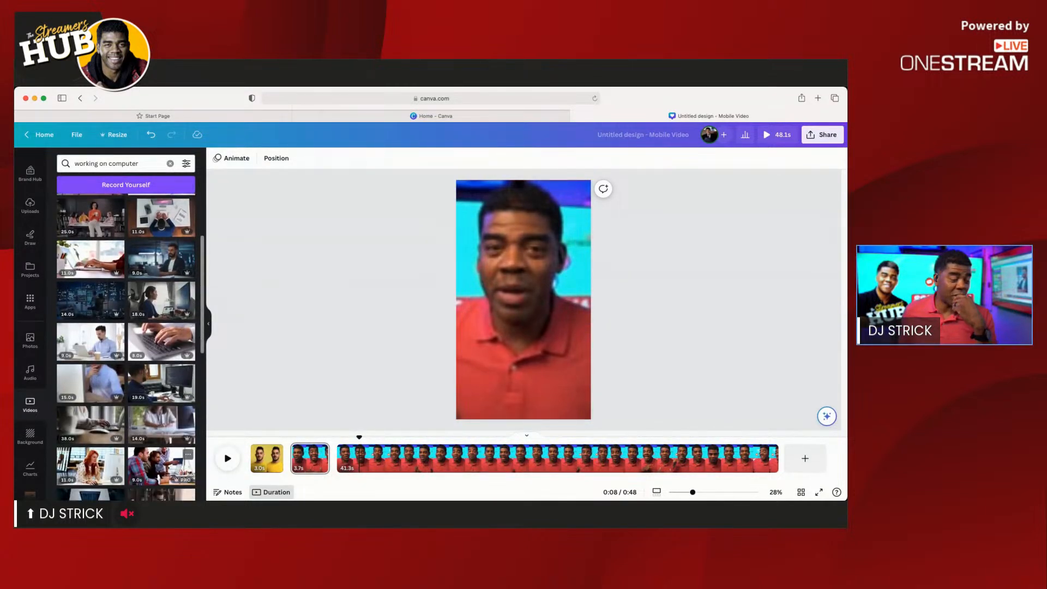
scroll(161, 406, "down", 1)
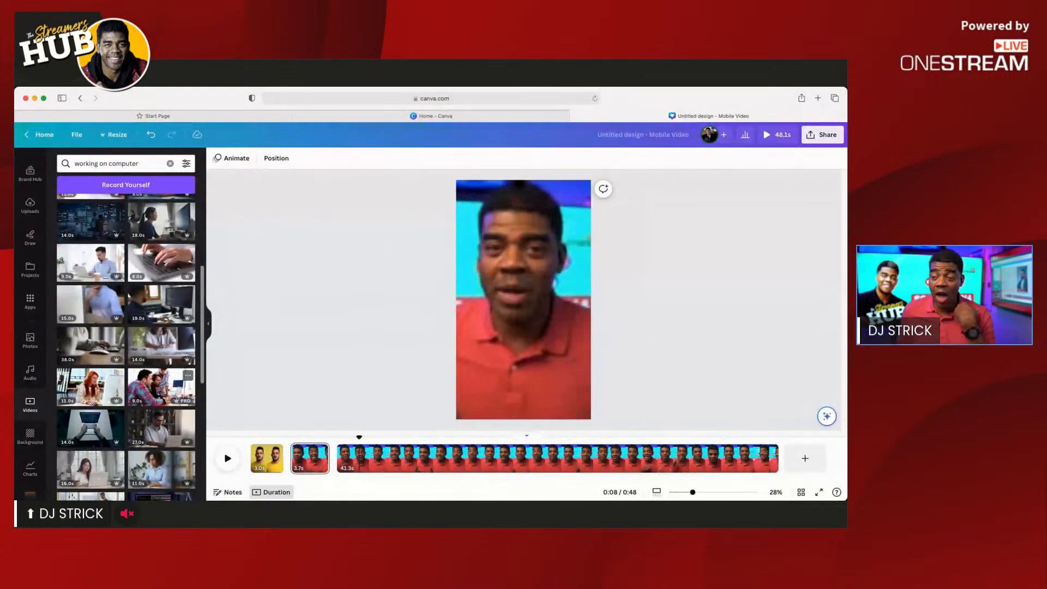
scroll(162, 304, "up", 1)
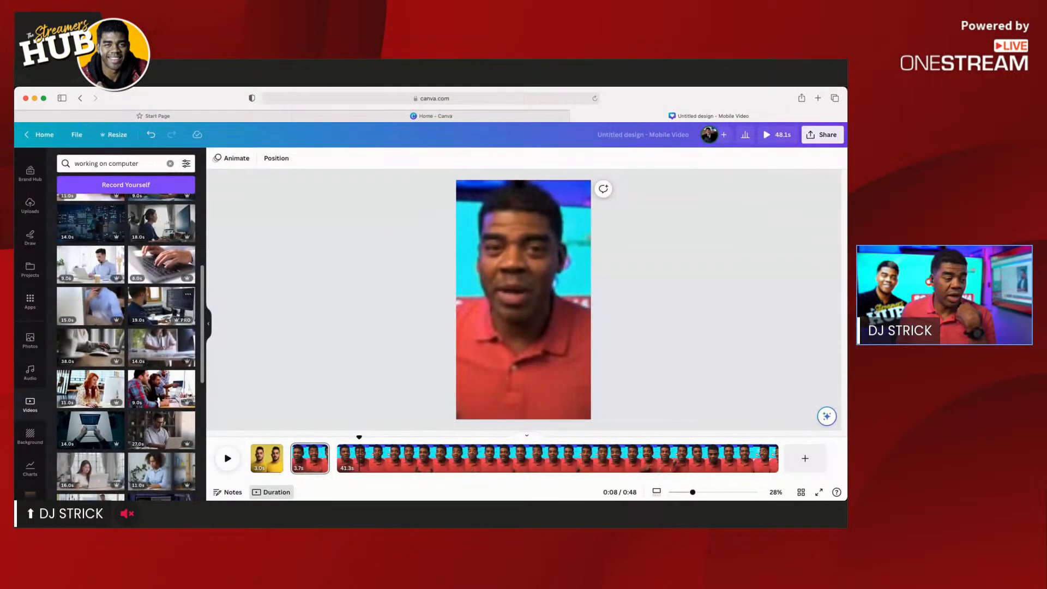
scroll(162, 304, "up", 1)
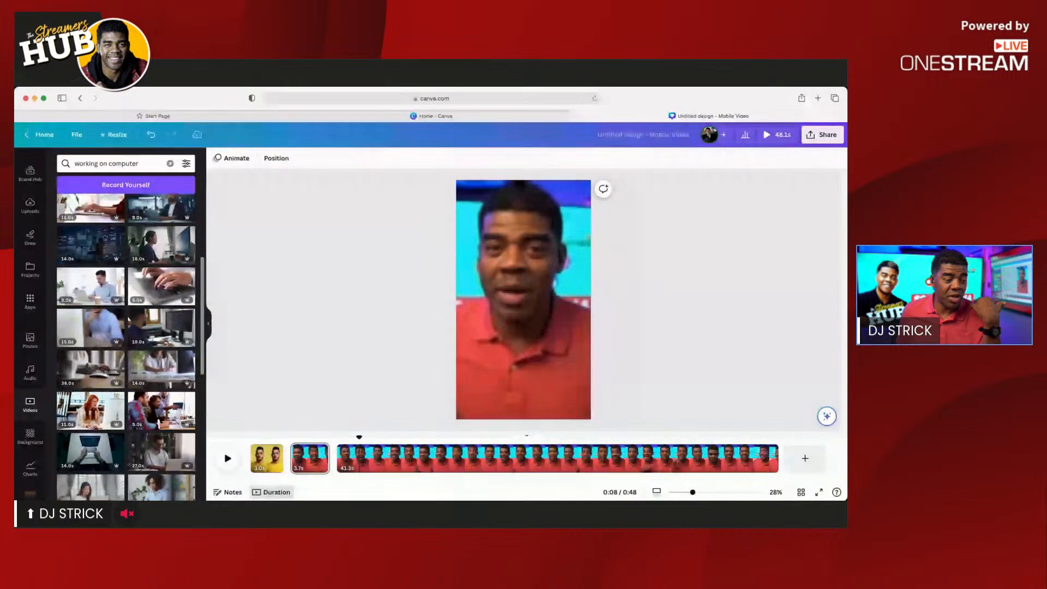
scroll(161, 311, "up", 1)
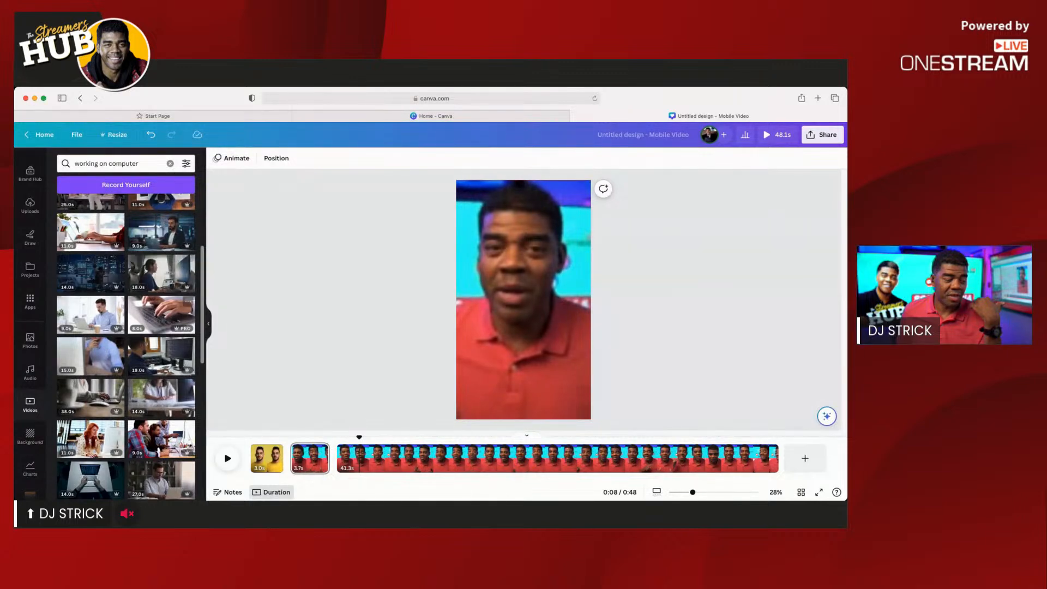
scroll(162, 315, "down", 5)
scroll(161, 315, "down", 4)
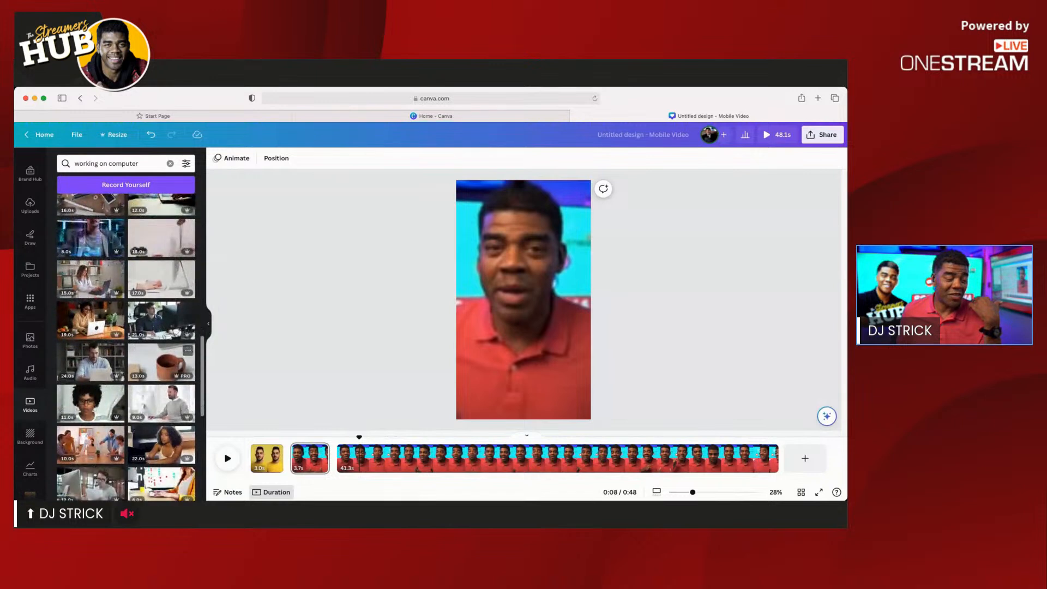
scroll(161, 362, "down", 2)
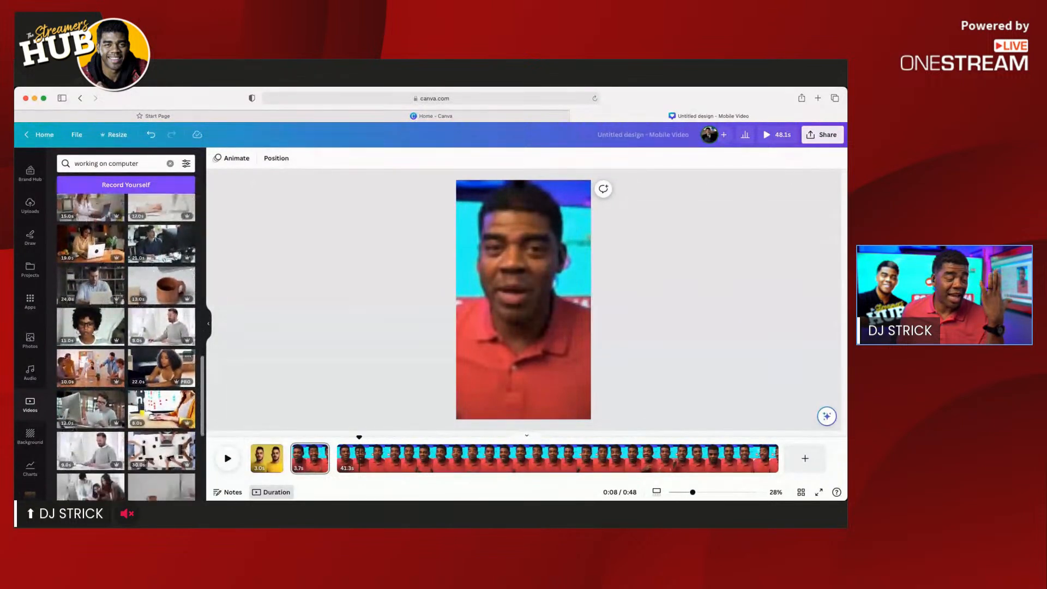
scroll(162, 384, "down", 3)
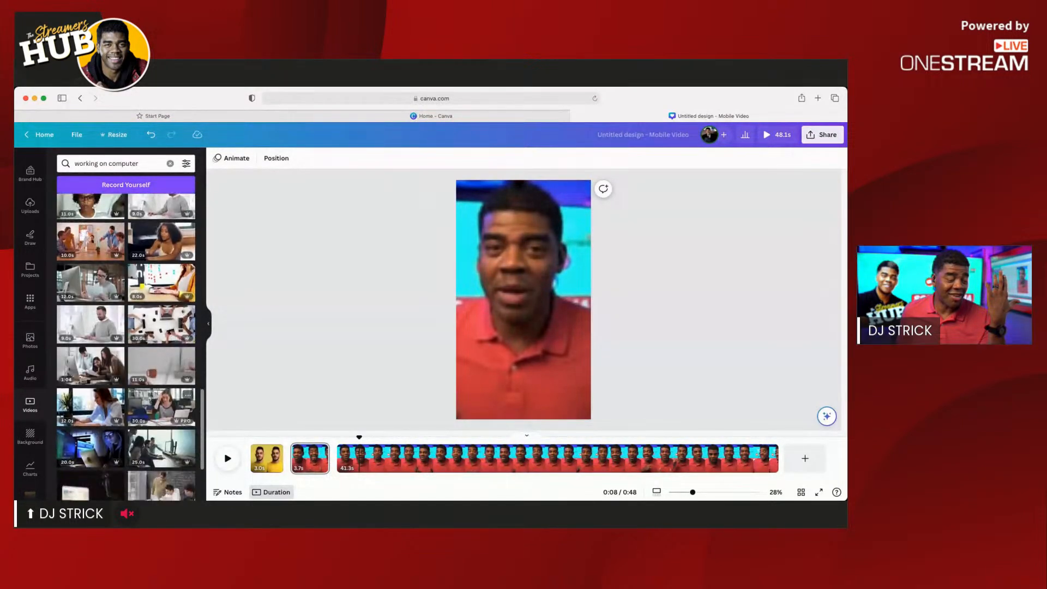
scroll(162, 384, "down", 1)
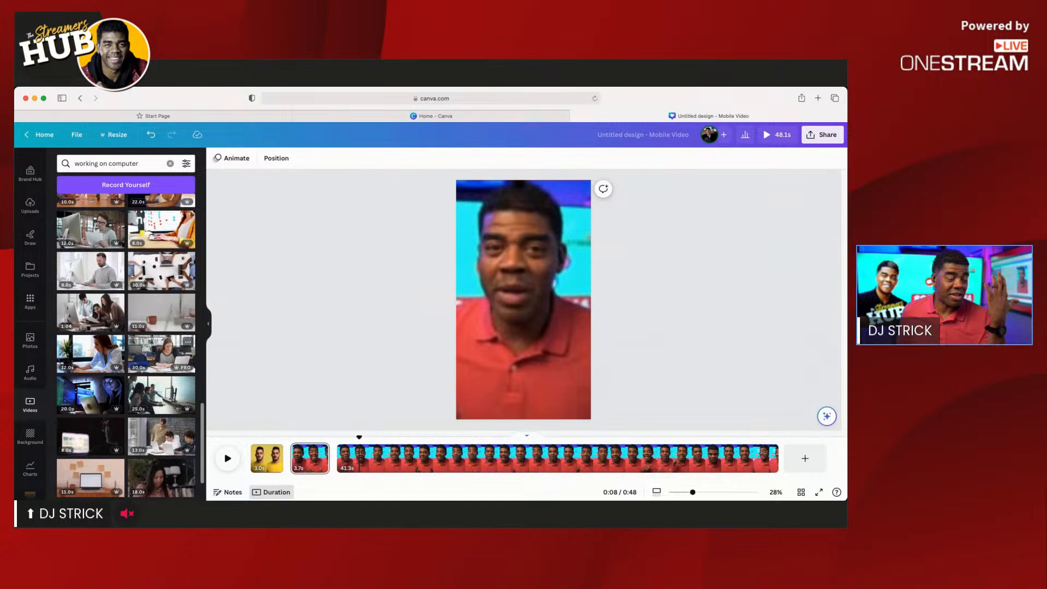
Try to add the 30-second clip of the woman writing beside a laptop to the second page and enlarge it to full page
left_click_drag(162, 354, 526, 261)
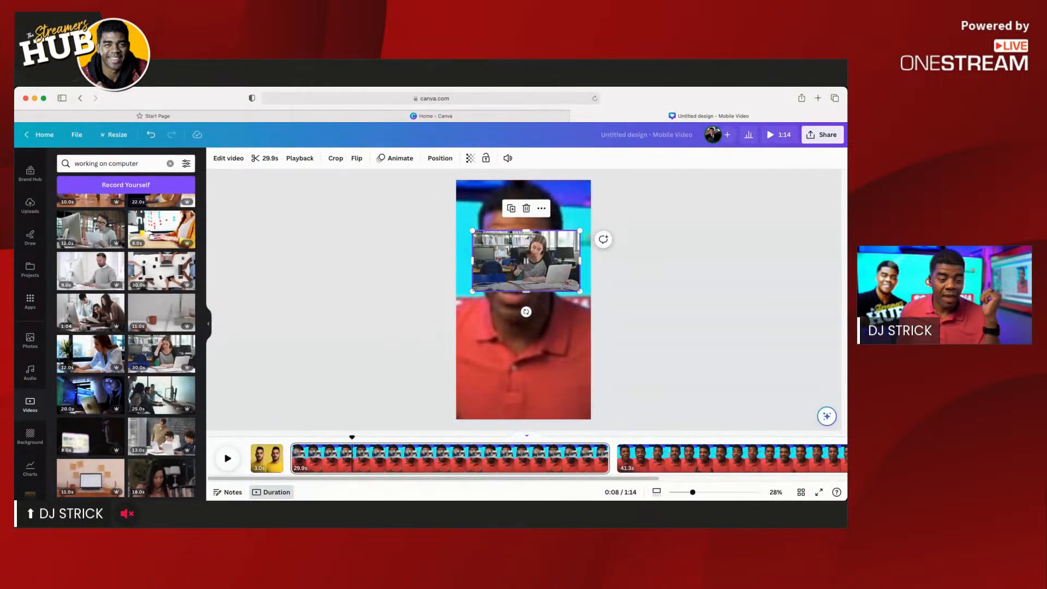
left_click(568, 280)
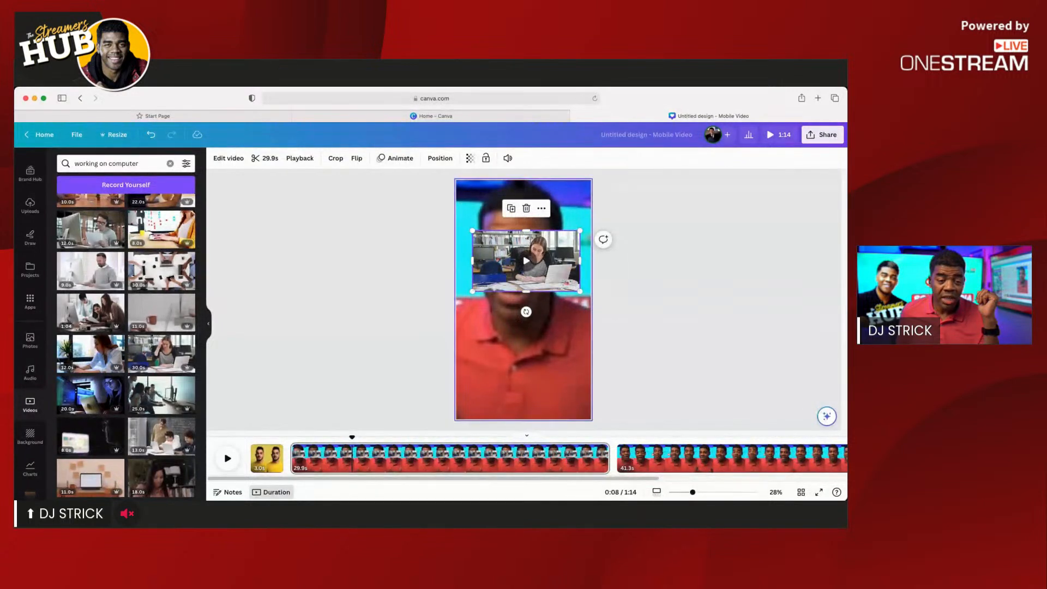
left_click_drag(580, 231, 840, 159)
left_click_drag(562, 251, 441, 350)
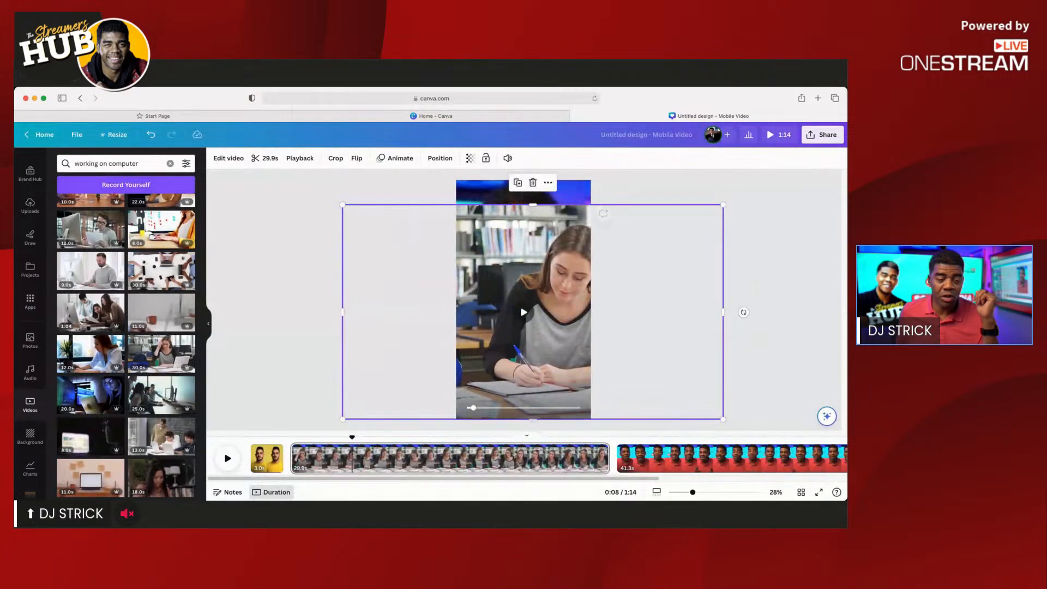
left_click_drag(723, 204, 767, 180)
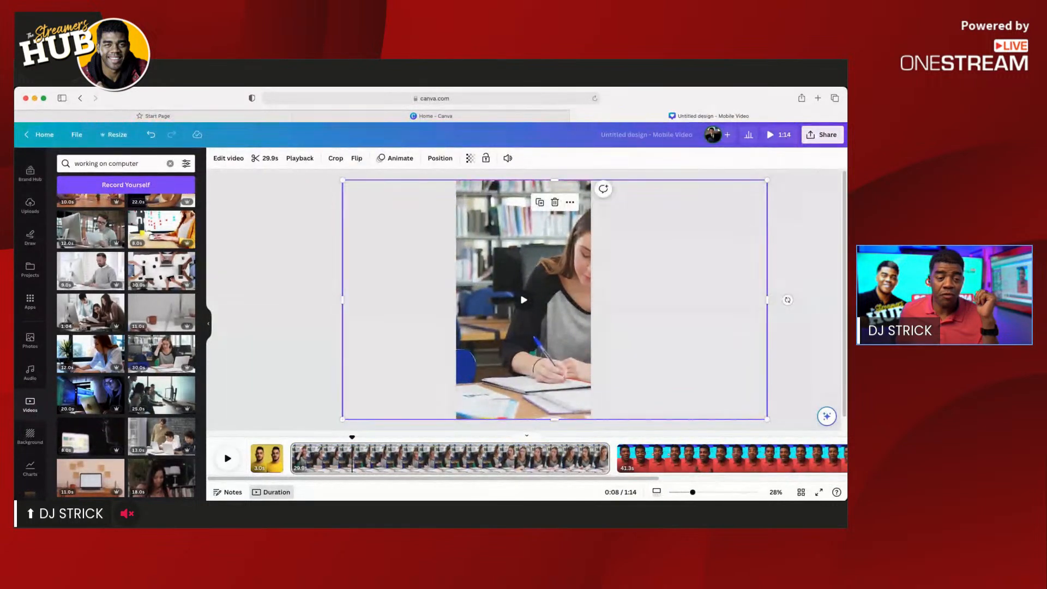
left_click_drag(562, 289, 494, 289)
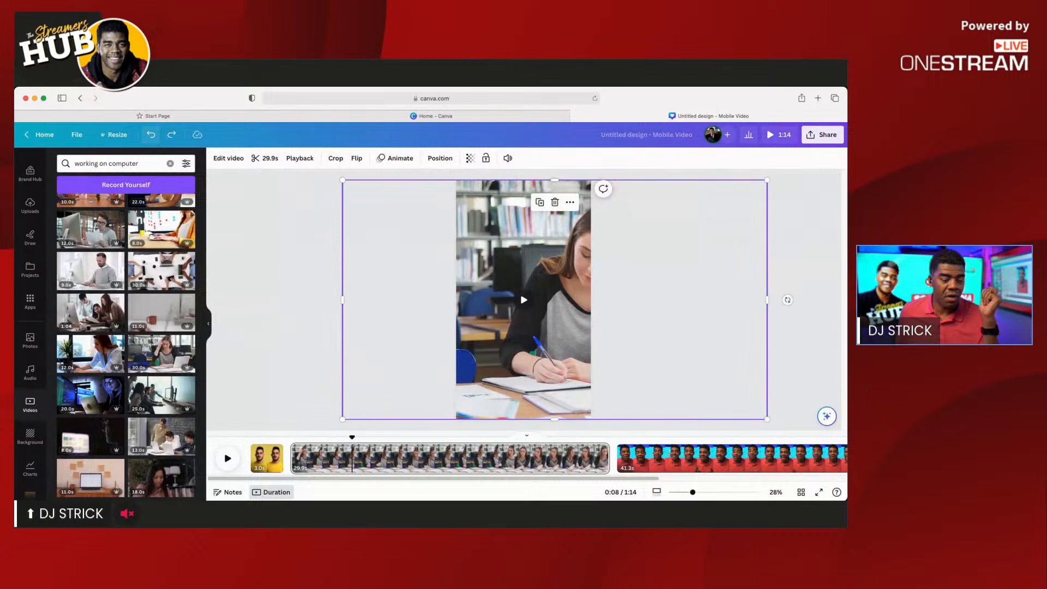
Undo the resizing, repositioning and placement of the woman's clip on the second page
left_click(150, 134)
left_click(150, 134)
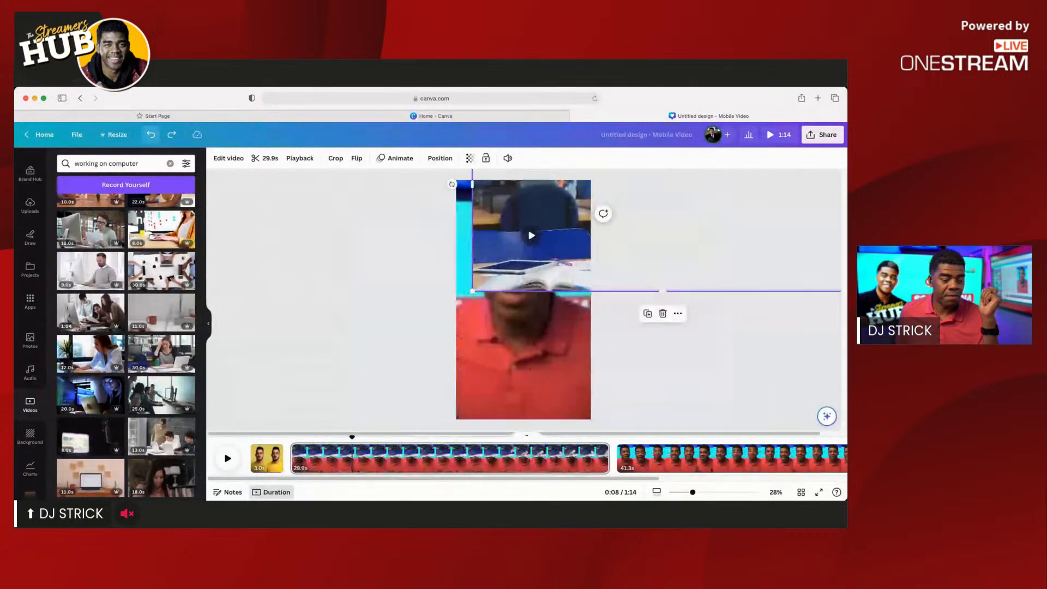
left_click(151, 134)
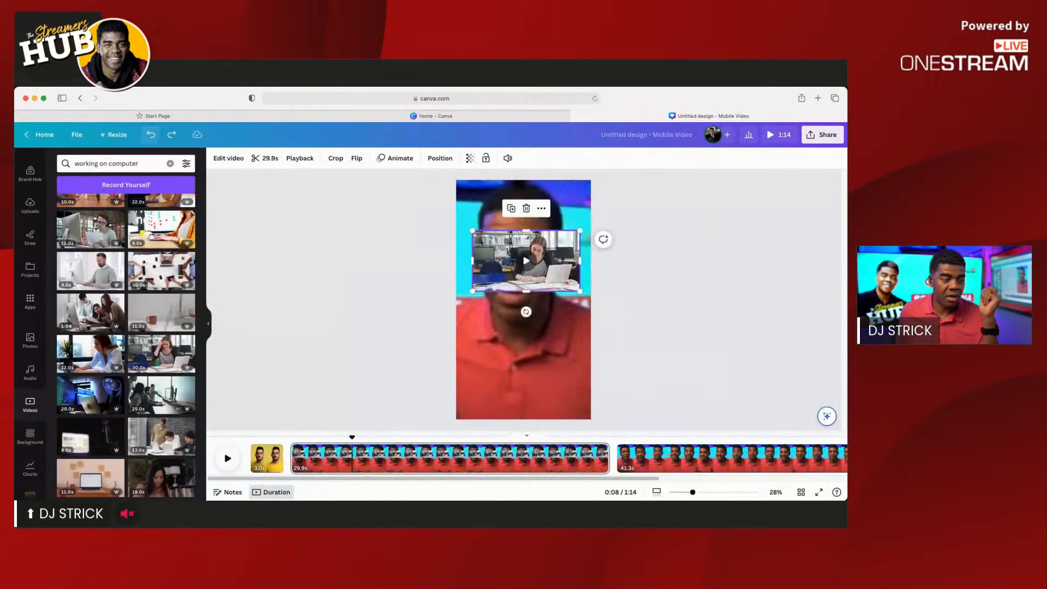
left_click(150, 134)
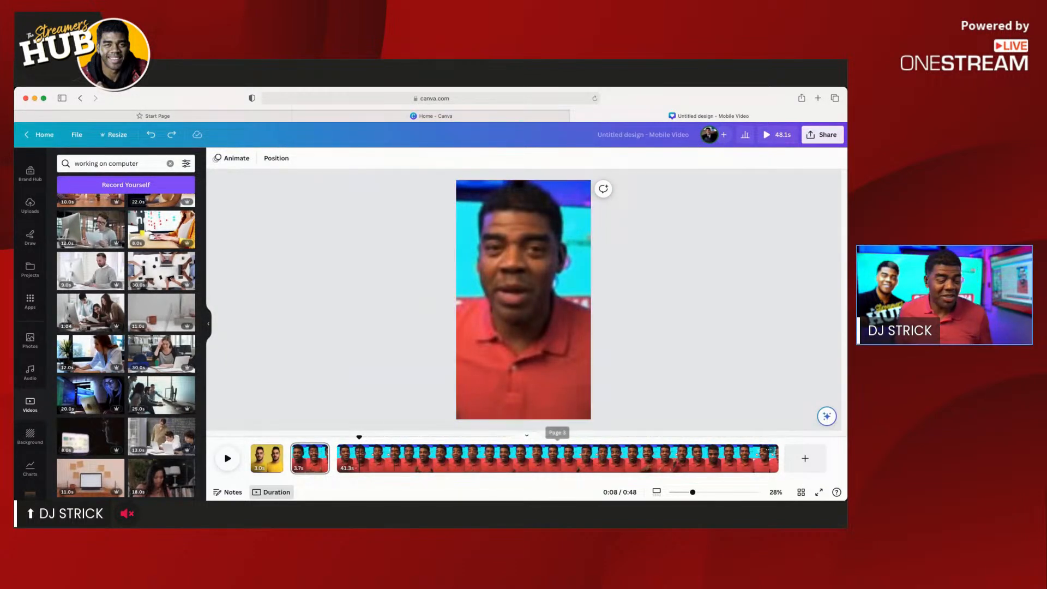
Add the clip of the woman writing beside a laptop to the second page and trim it to 3.7 s
left_click(309, 458)
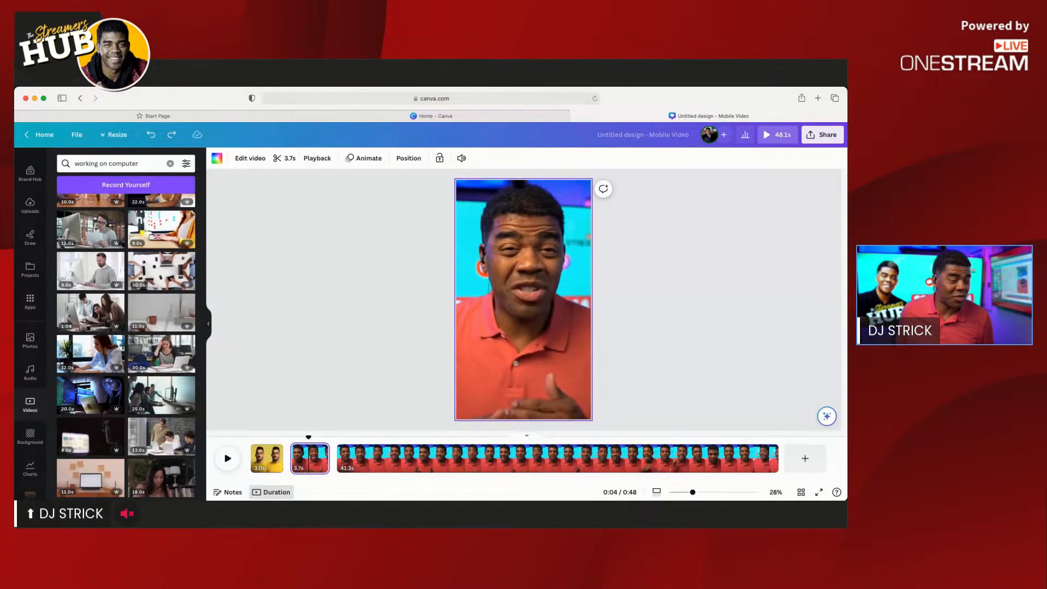
left_click_drag(161, 353, 525, 255)
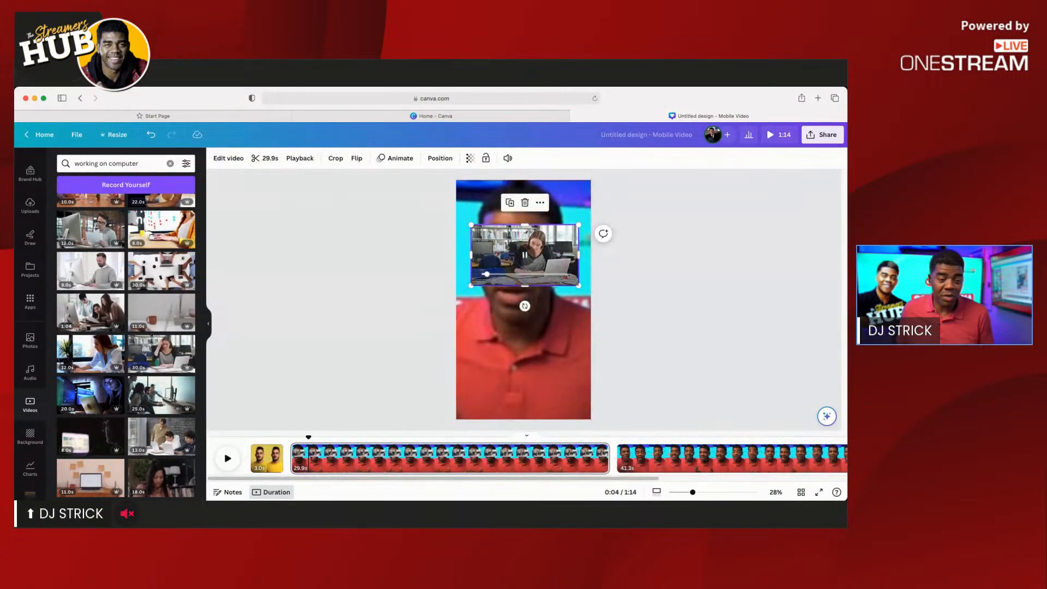
left_click(265, 158)
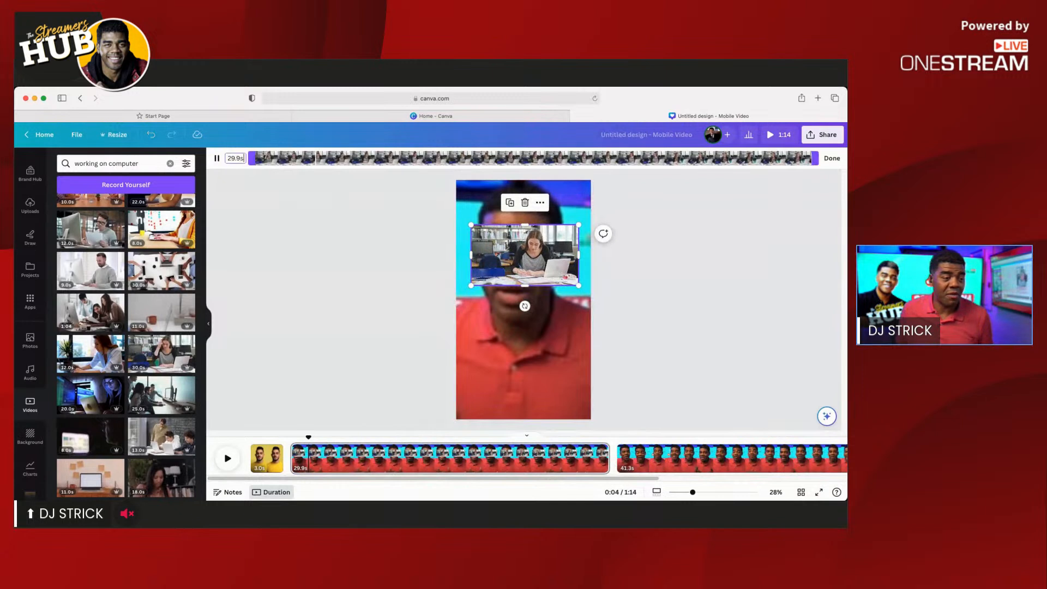
left_click_drag(815, 158, 315, 158)
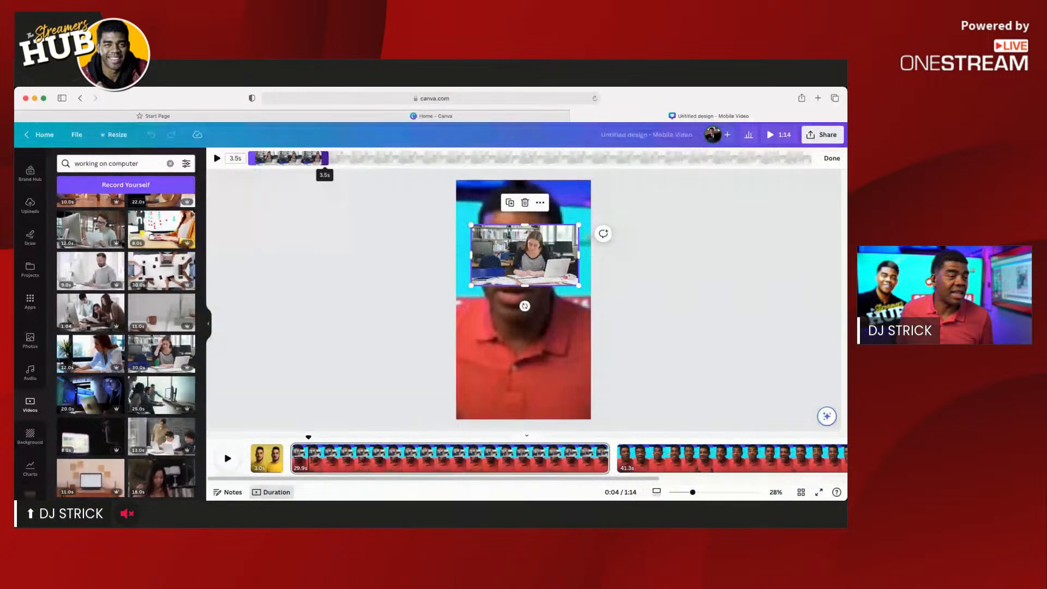
left_click_drag(323, 158, 326, 158)
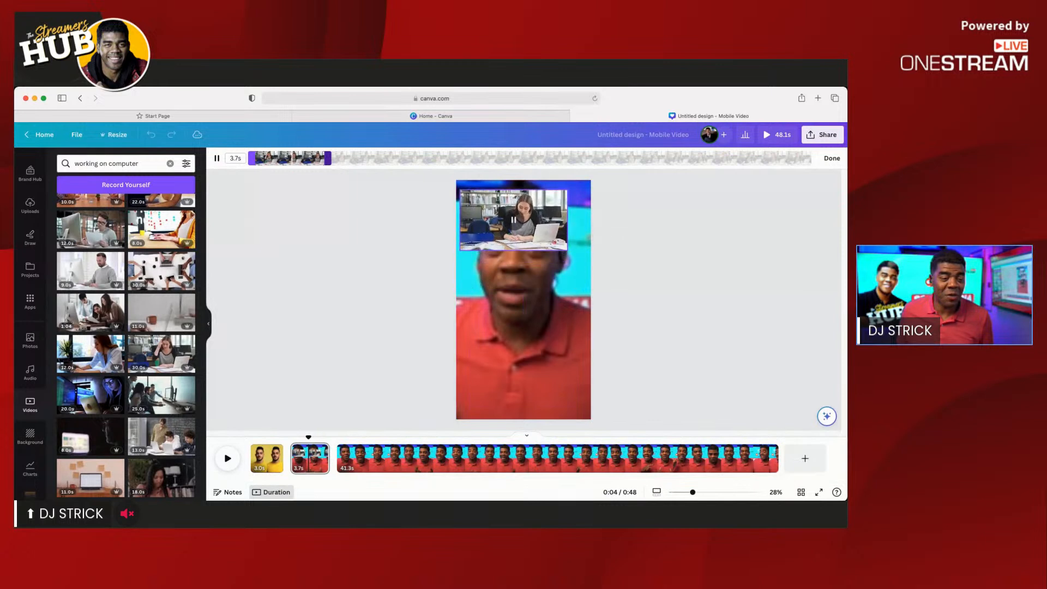
Enlarge the trimmed clip to cover the whole second page, centre the woman in the frame, and preview from the first page
left_click_drag(510, 213, 495, 210)
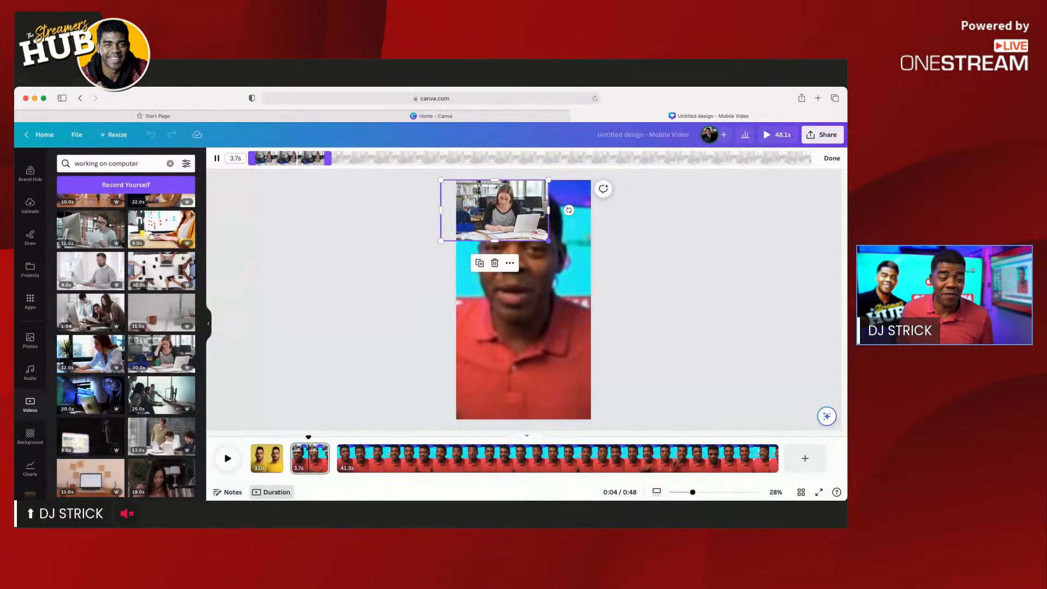
left_click_drag(548, 240, 840, 425)
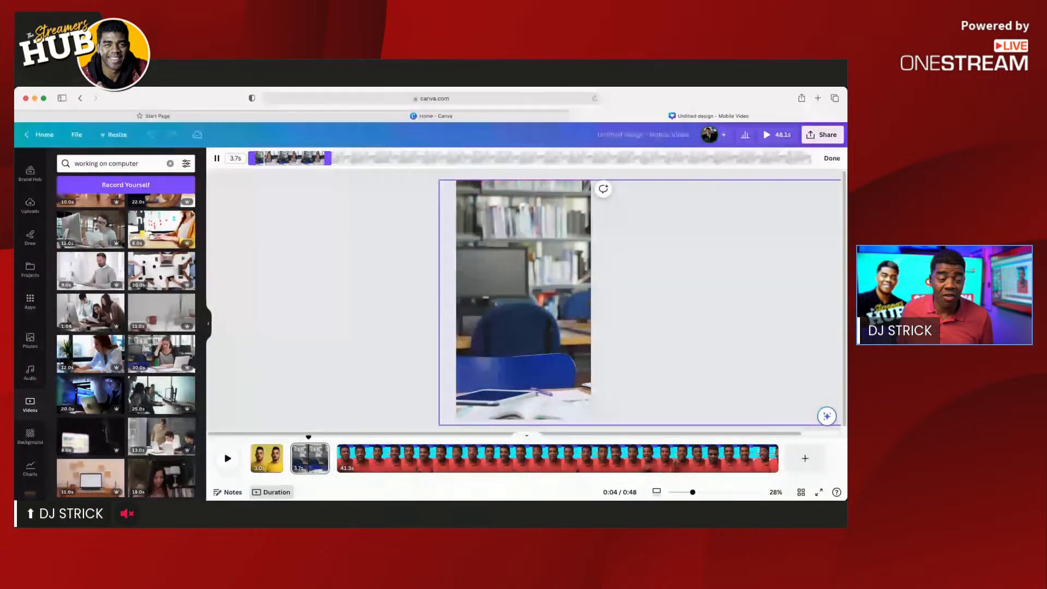
left_click_drag(556, 322, 388, 322)
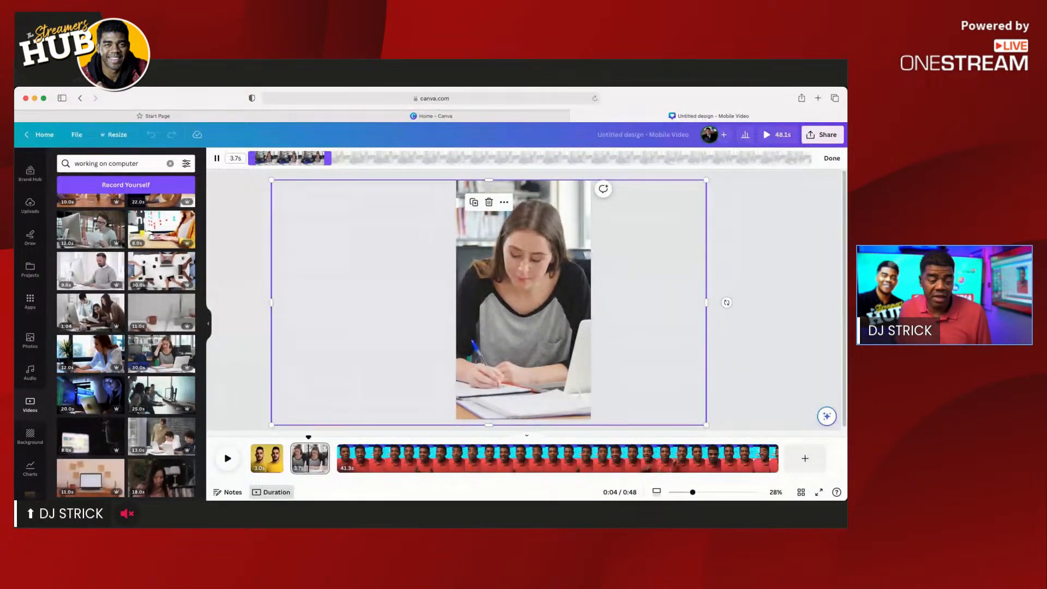
left_click(832, 158)
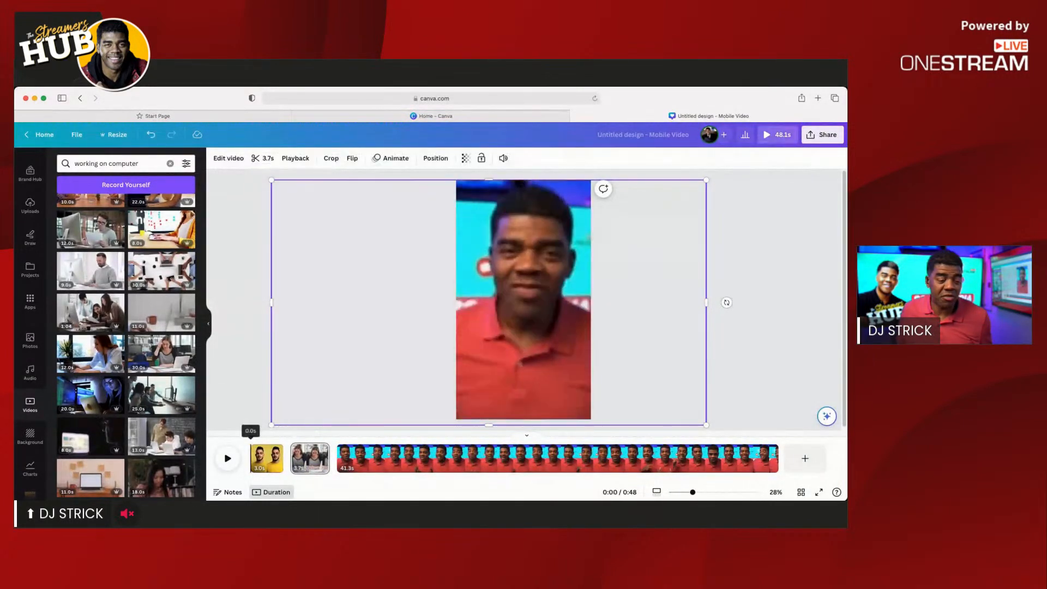
left_click(254, 457)
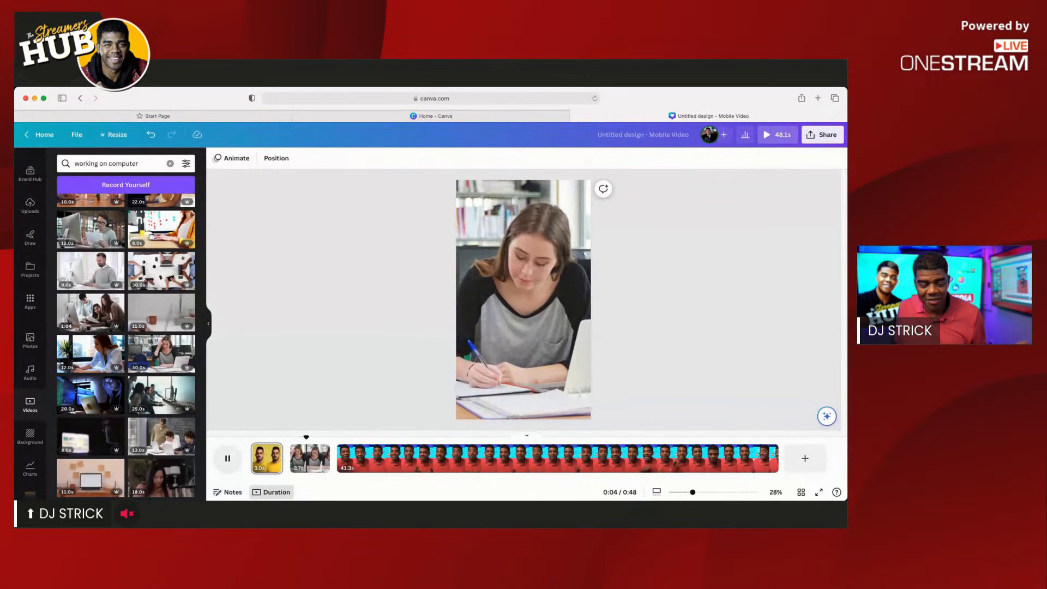
left_click(228, 459)
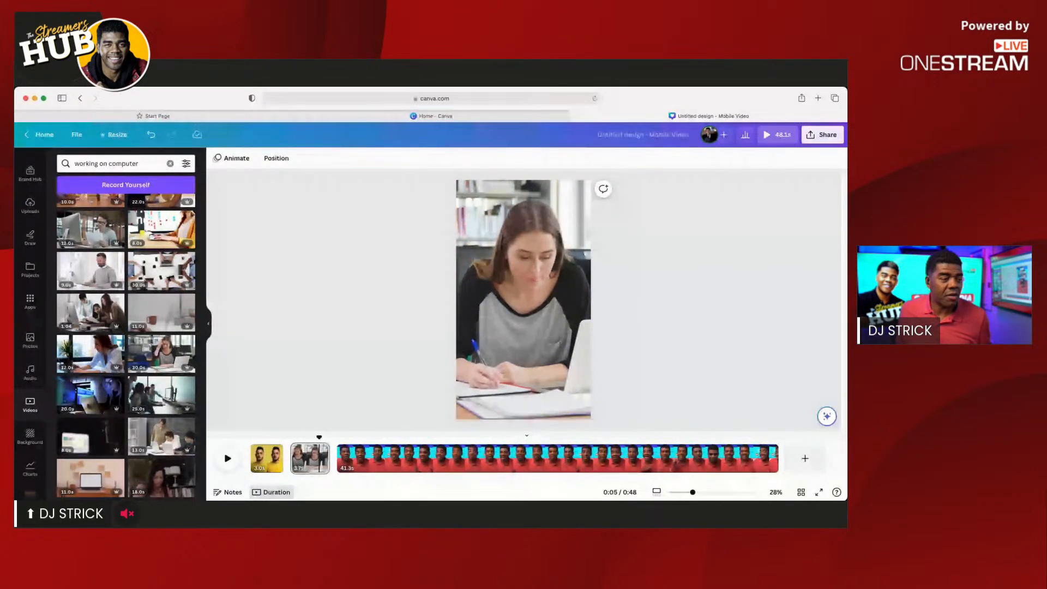
Undo the enlarging and repositioning of the woman's clip on the second page, and replay the video up to 0:06
key("super+z")
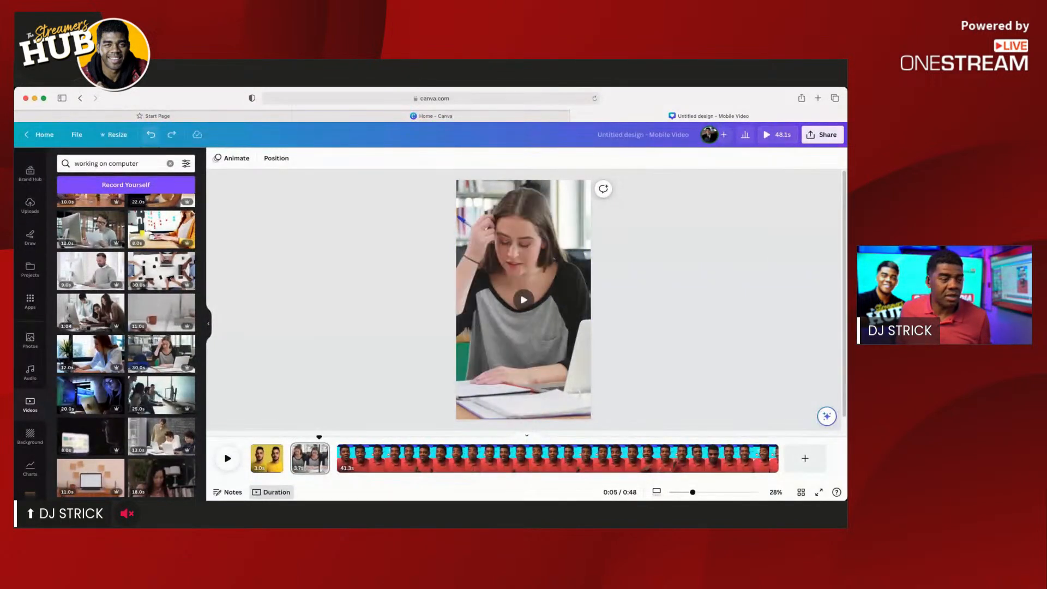
key("super+z")
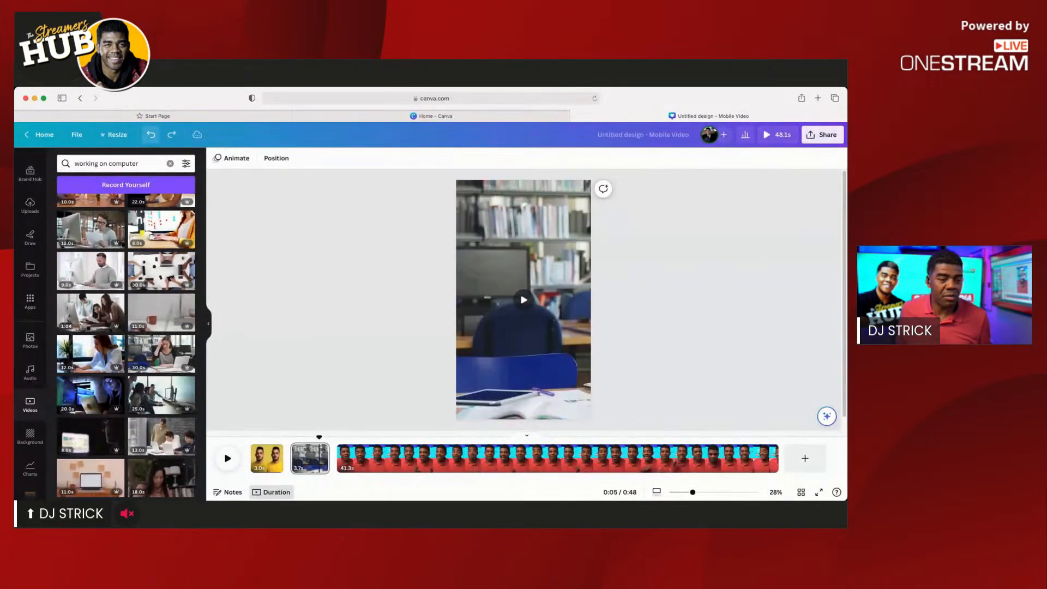
key("super+z")
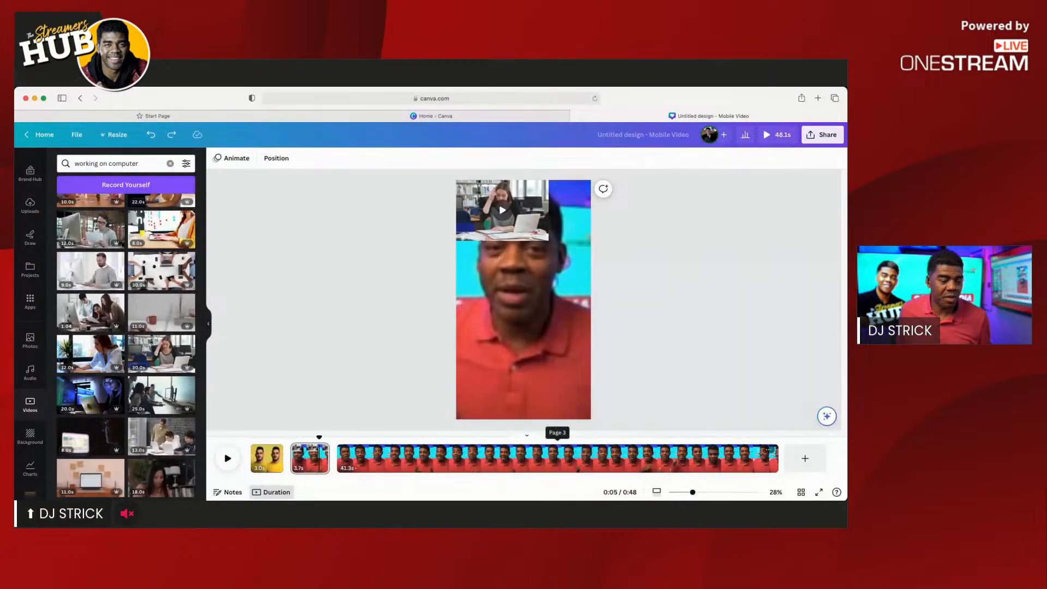
left_click(777, 135)
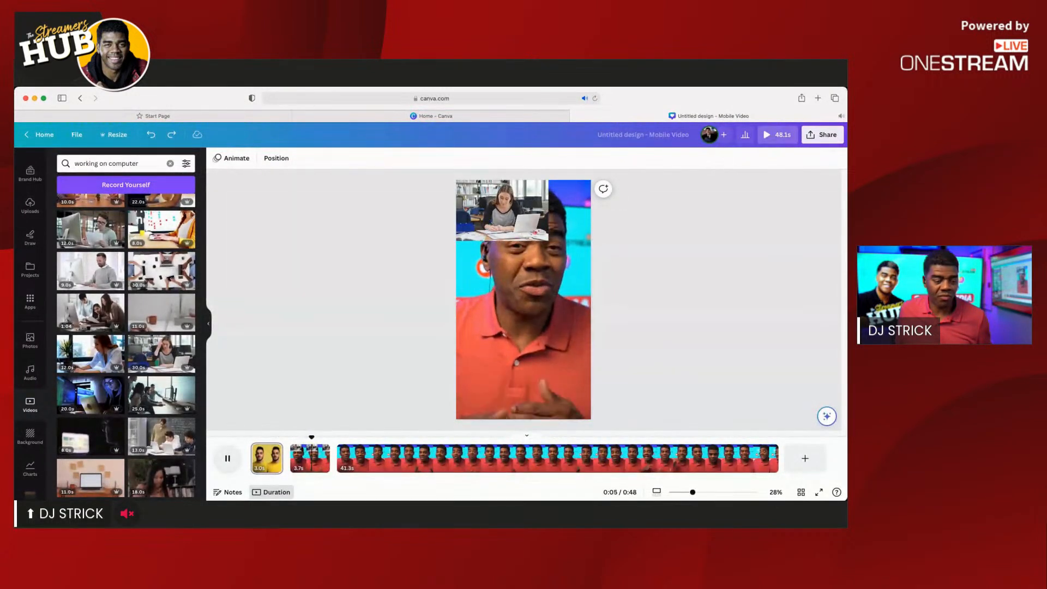
key("space")
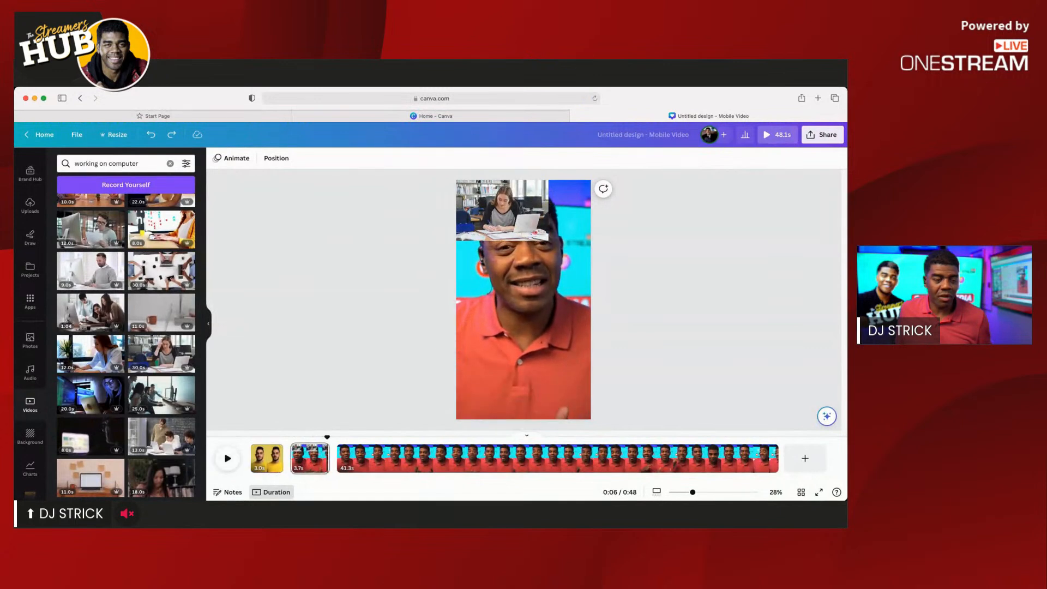
Enlarge the woman's clip on the second page to about full page height and centre the woman in the frame
left_click(503, 211)
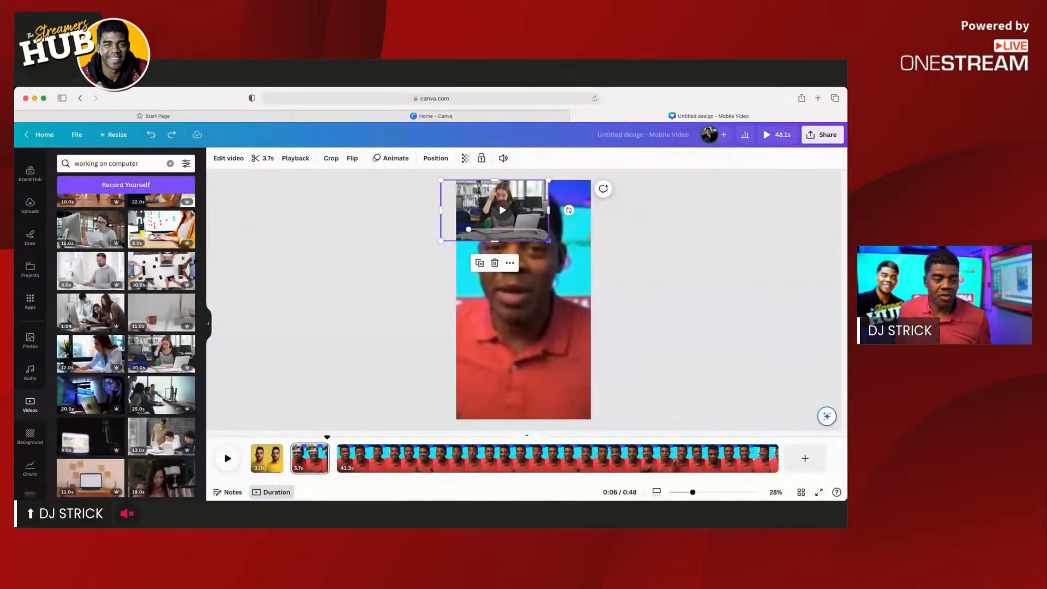
left_click_drag(548, 240, 781, 416)
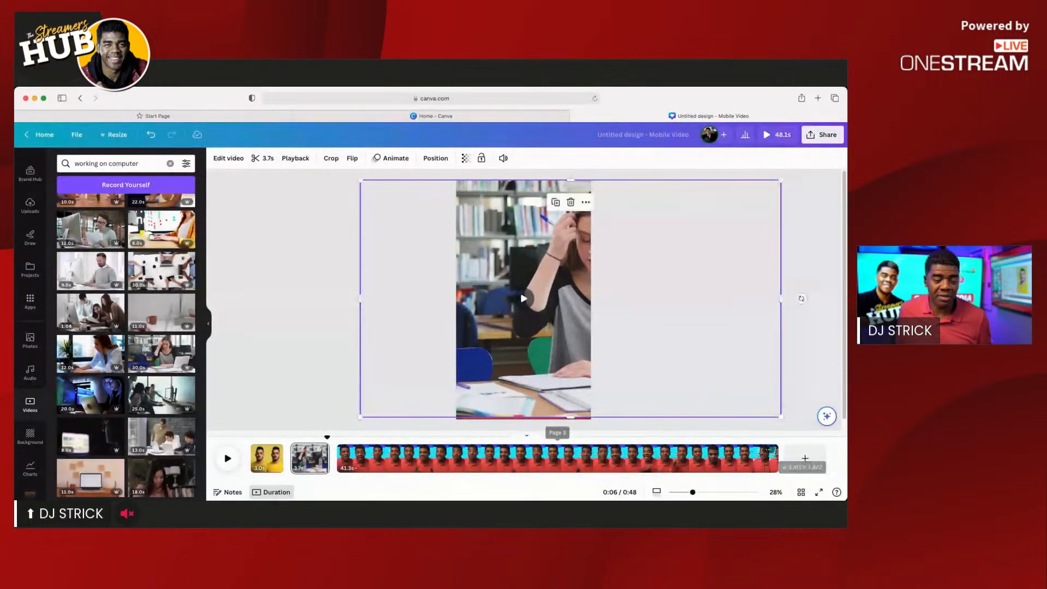
left_click_drag(567, 321, 469, 317)
left_click_drag(490, 306, 504, 308)
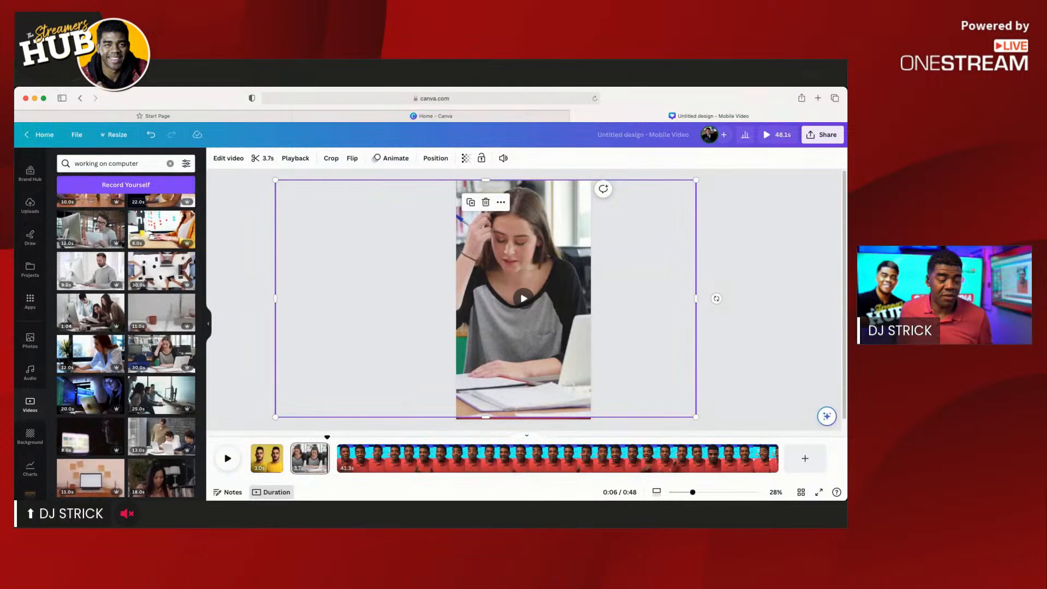
Preview the video from the first page and split the third page at 0:21
left_click(251, 436)
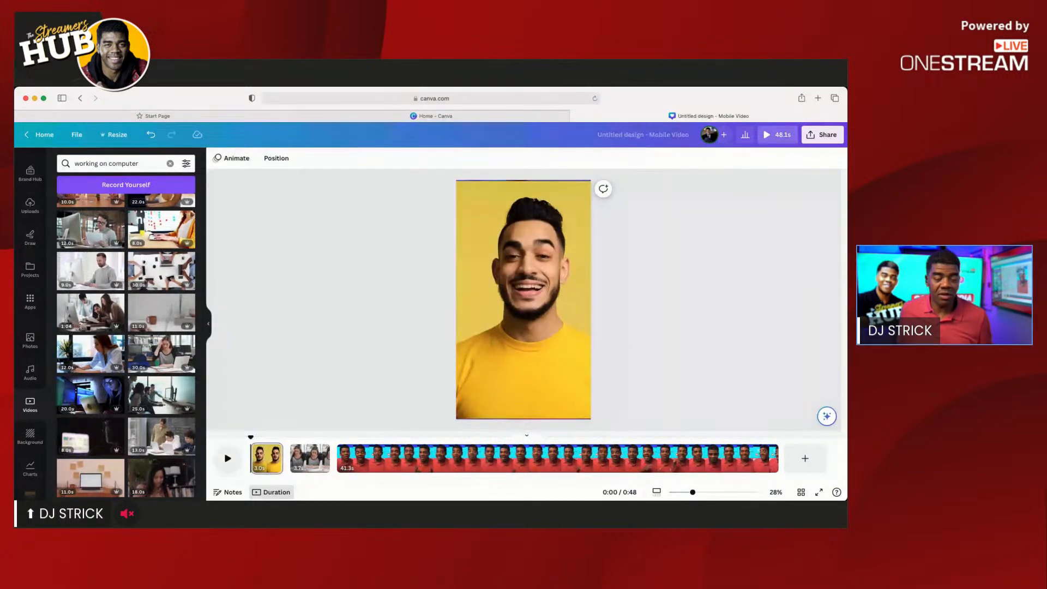
key("space")
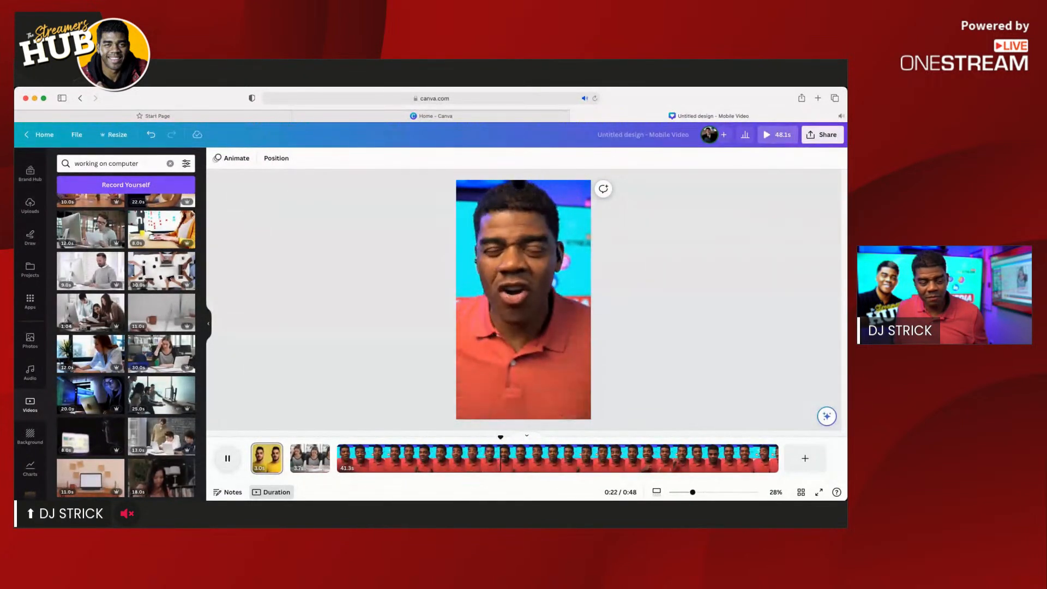
left_click(227, 458)
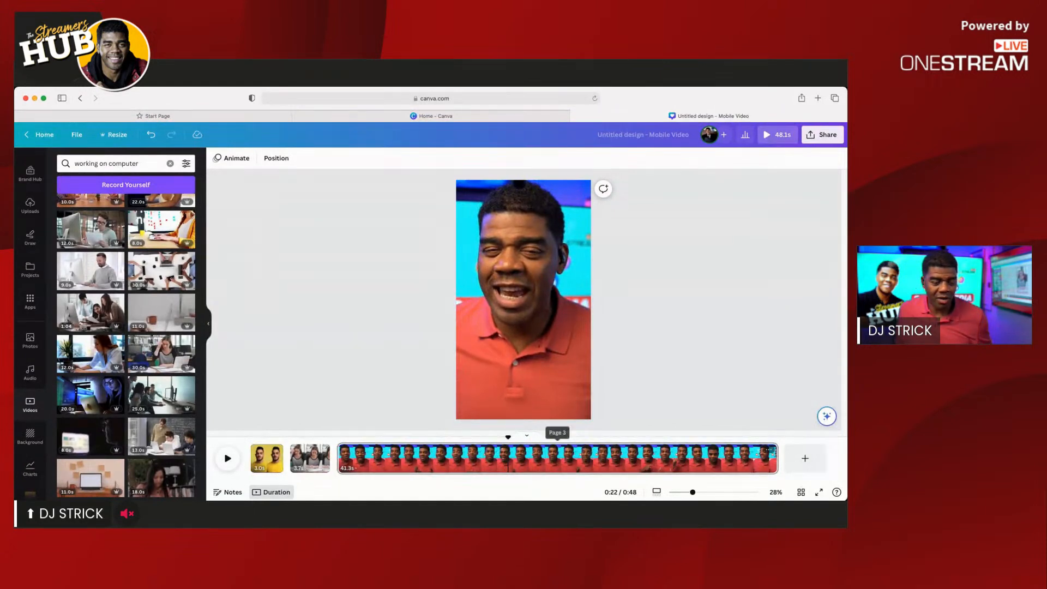
left_click_drag(508, 437, 496, 437)
right_click(497, 454)
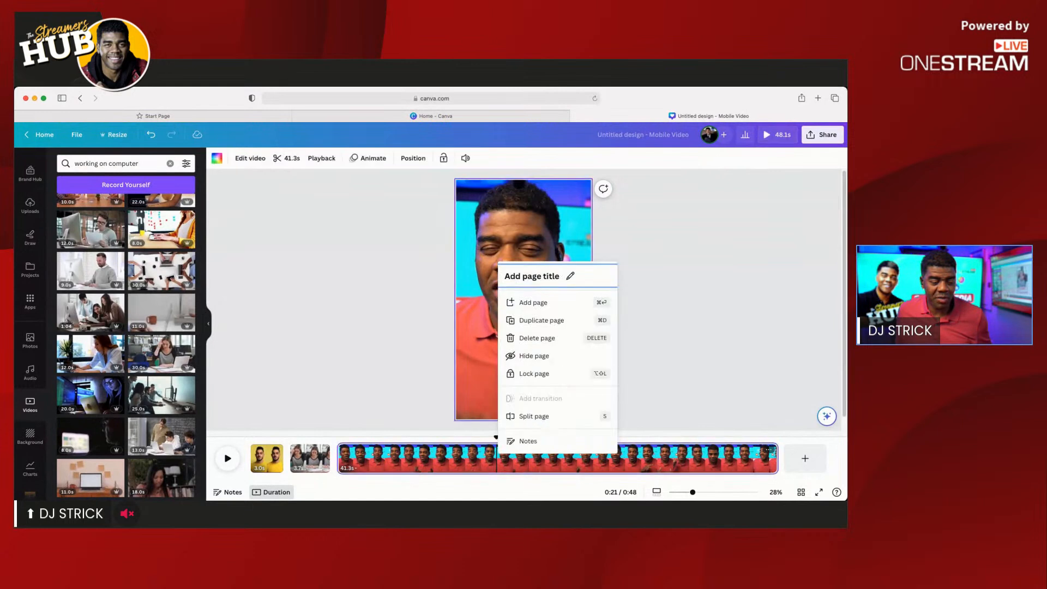
left_click(534, 416)
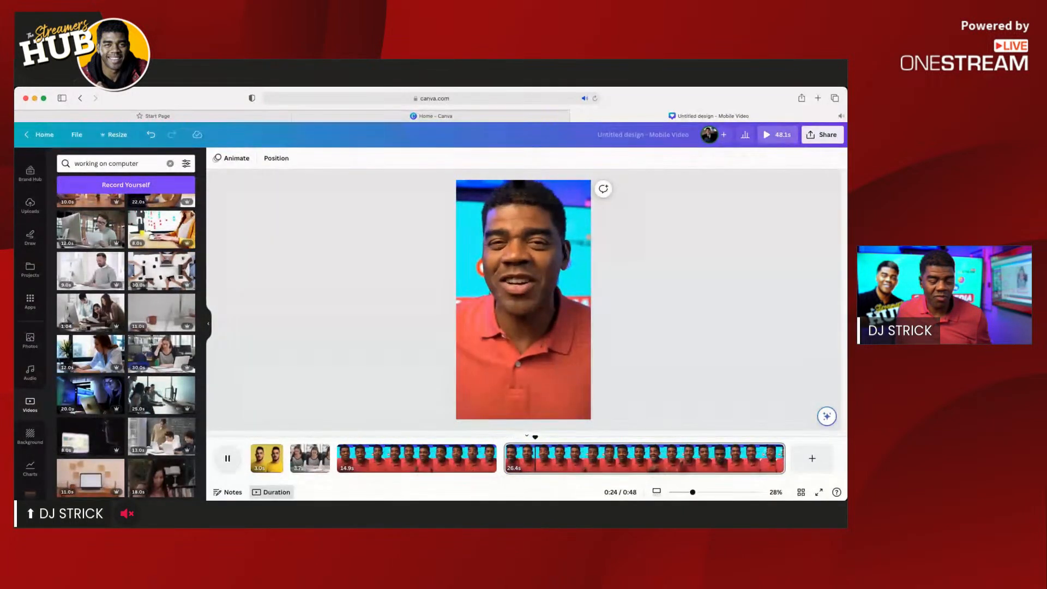
Stop playback at 0:26 and split the fourth page there, making it 5.1 s long
key("space")
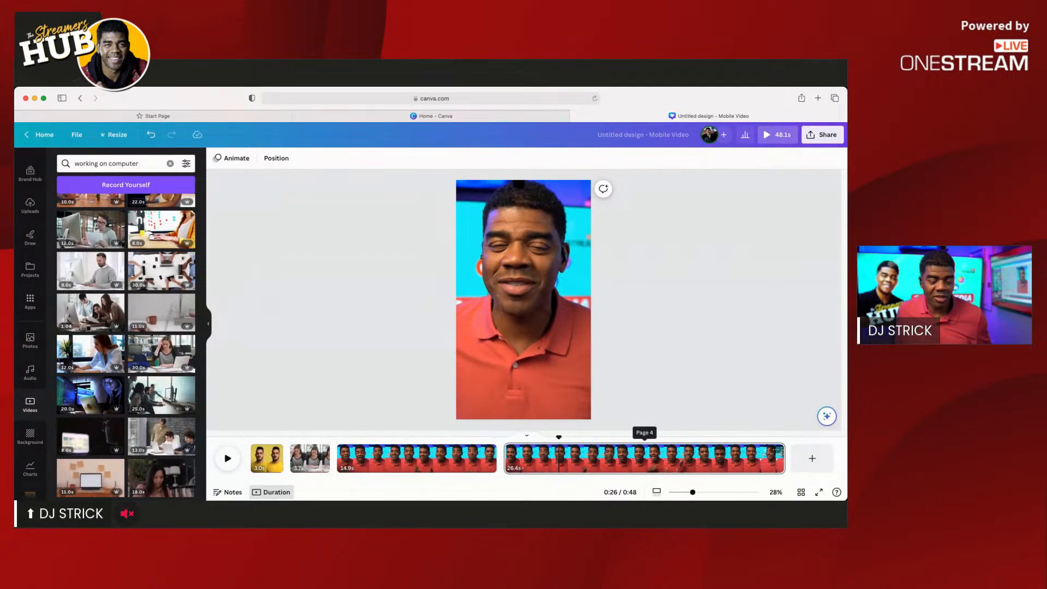
right_click(644, 458)
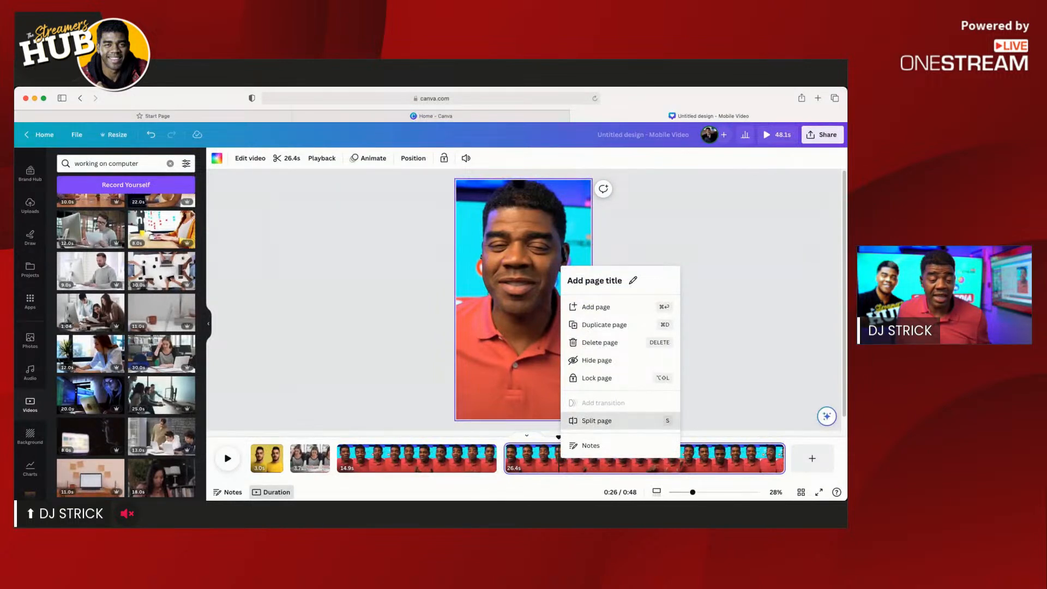
left_click(597, 420)
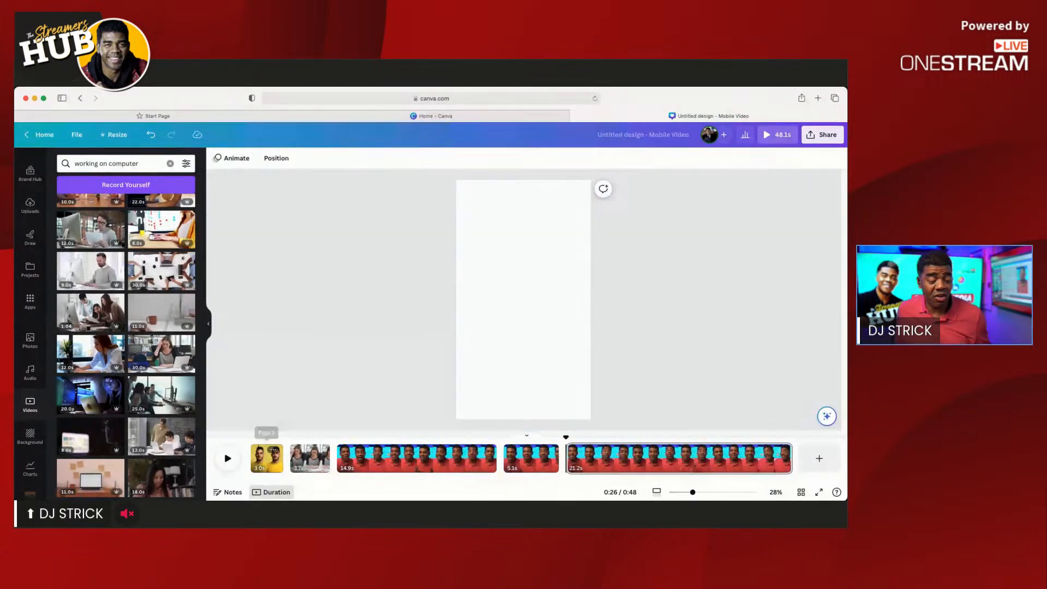
Preview the opening seconds of the last page and return the playhead to its start at 0:27
left_click(228, 459)
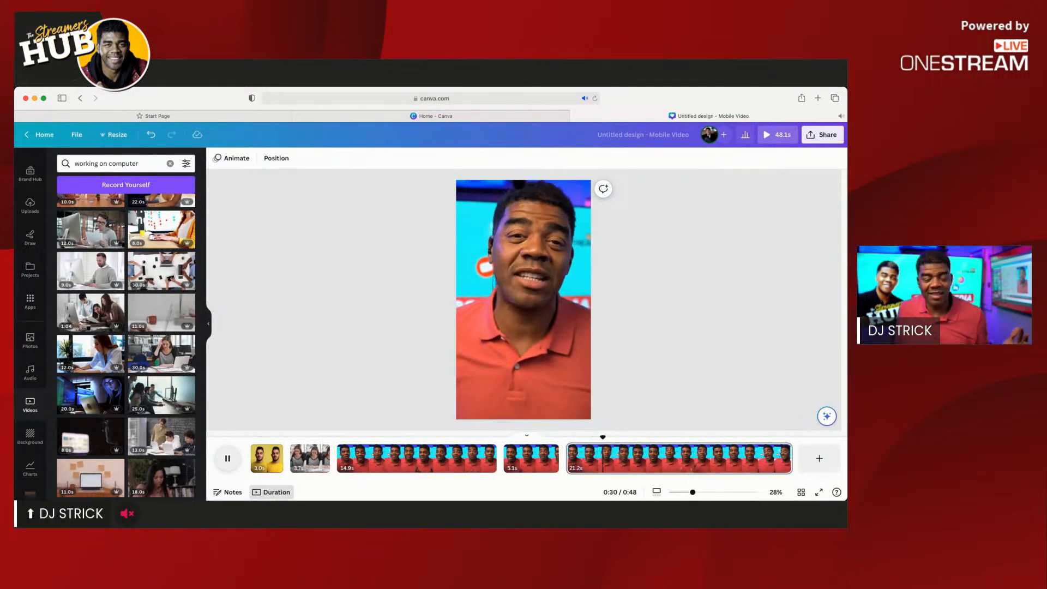
key("space")
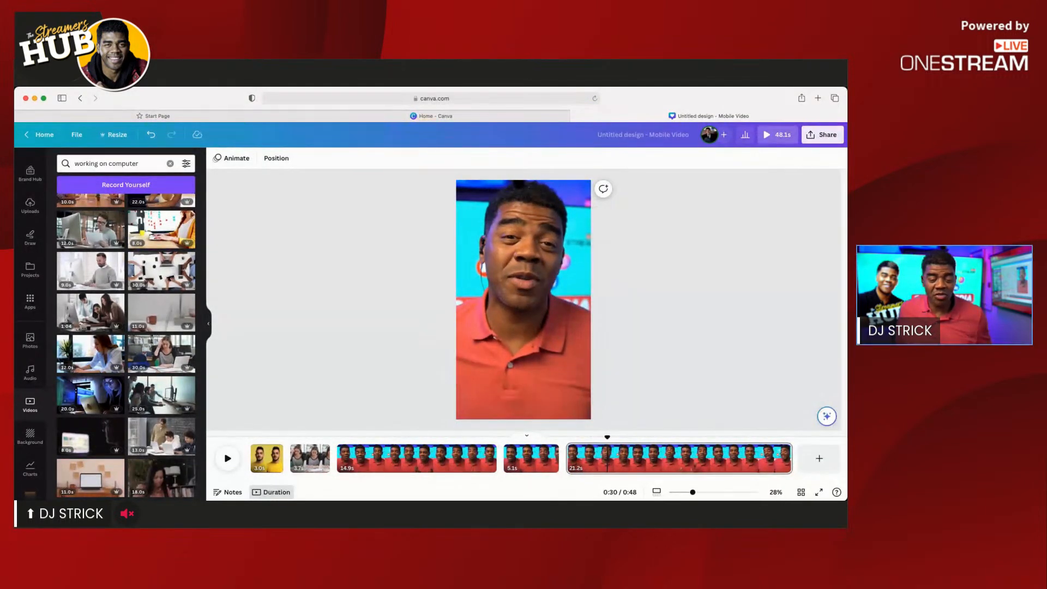
left_click_drag(607, 436, 571, 436)
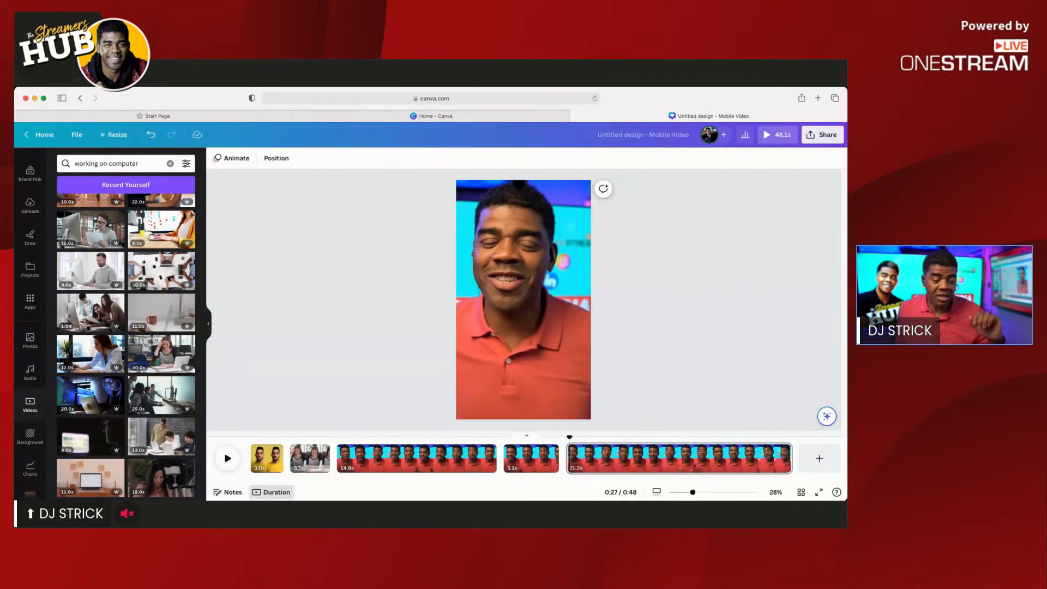
Search the stock videos for "working on computer mad" and browse the results for a frustrated person at a computer
scroll(126, 346, "down", 3)
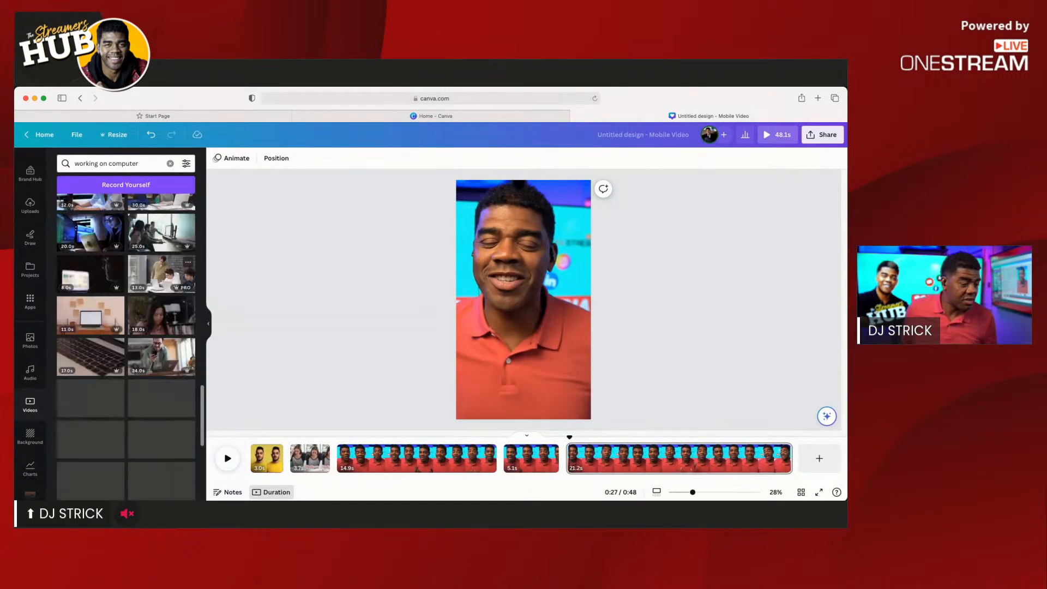
scroll(161, 317, "down", 1)
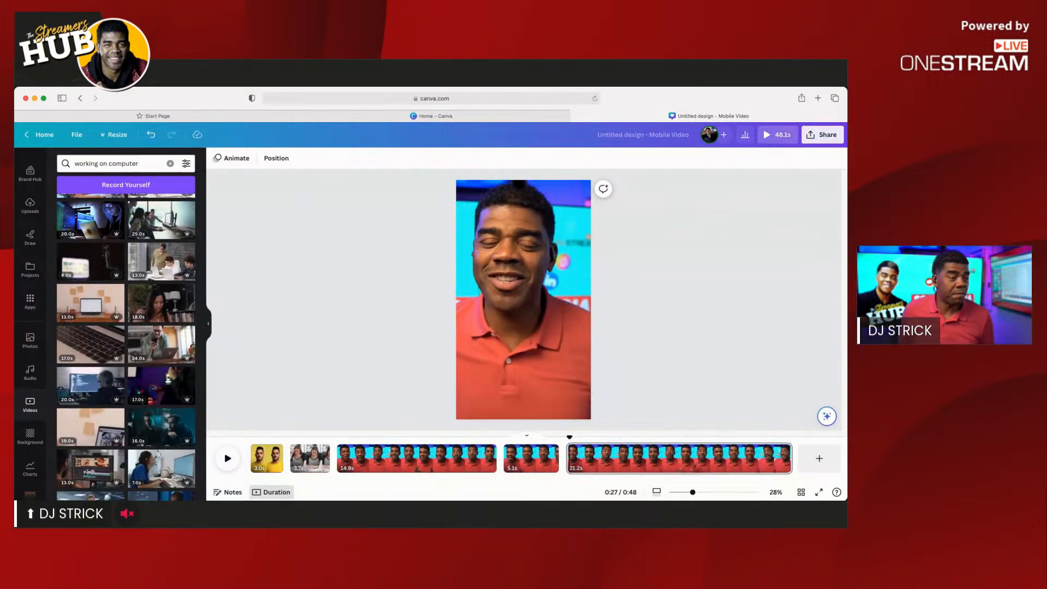
left_click(140, 163)
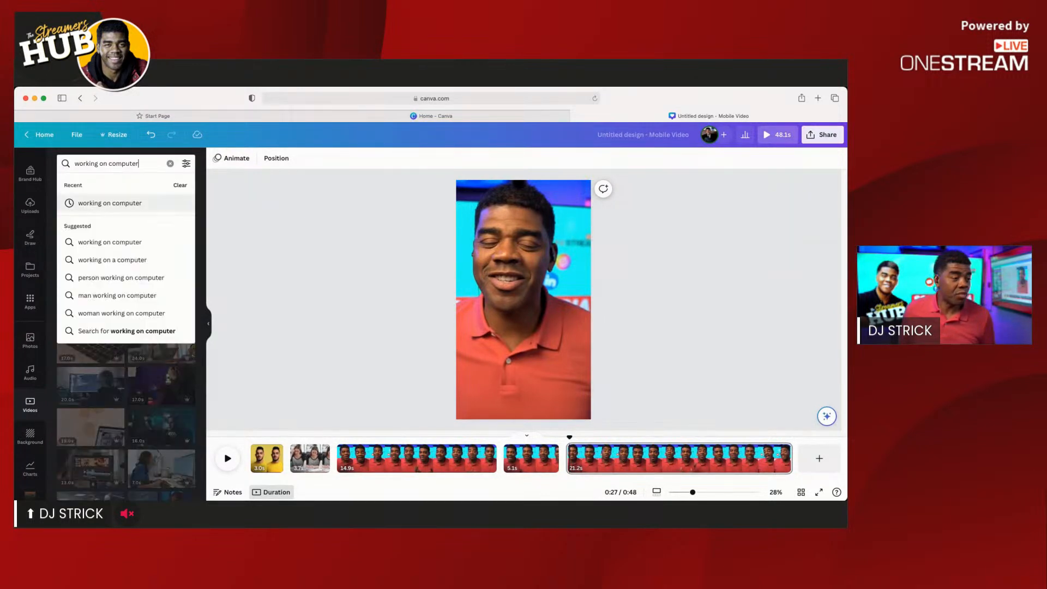
type("mad")
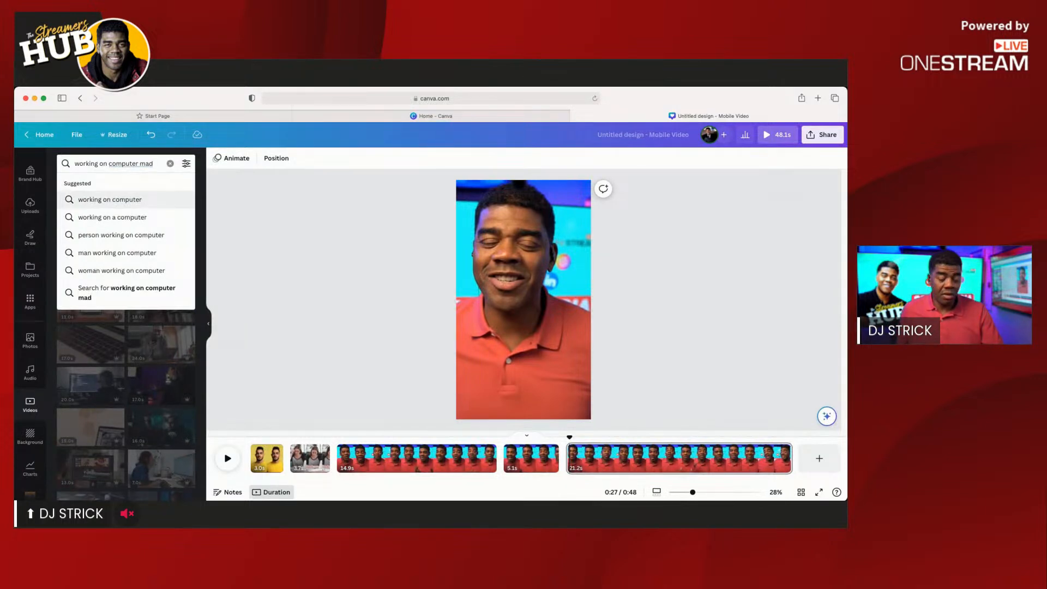
key("Return")
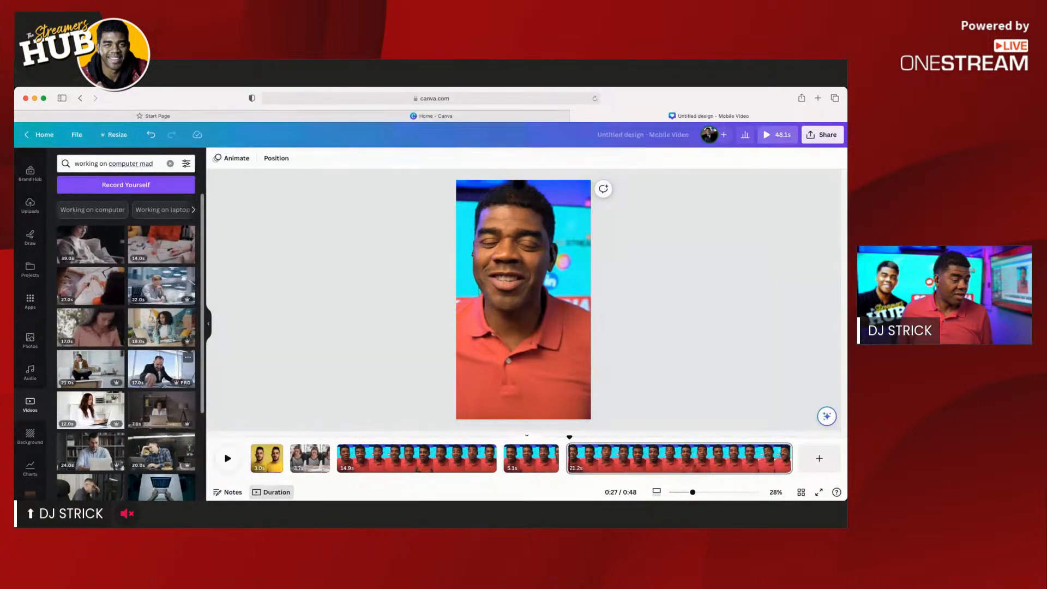
scroll(159, 379, "down", 3)
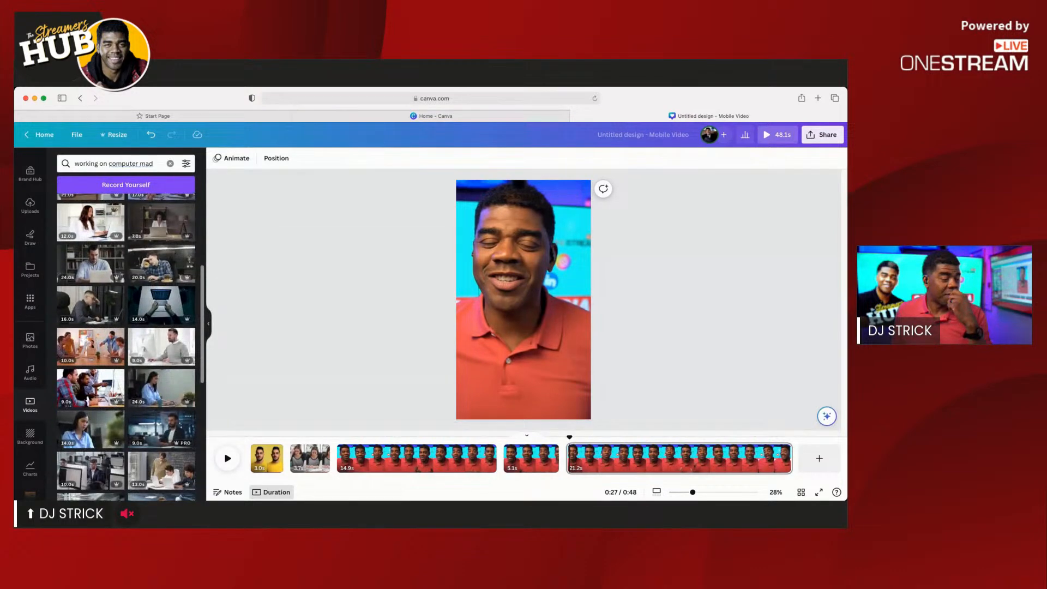
scroll(162, 371, "down", 1)
scroll(161, 371, "up", 5)
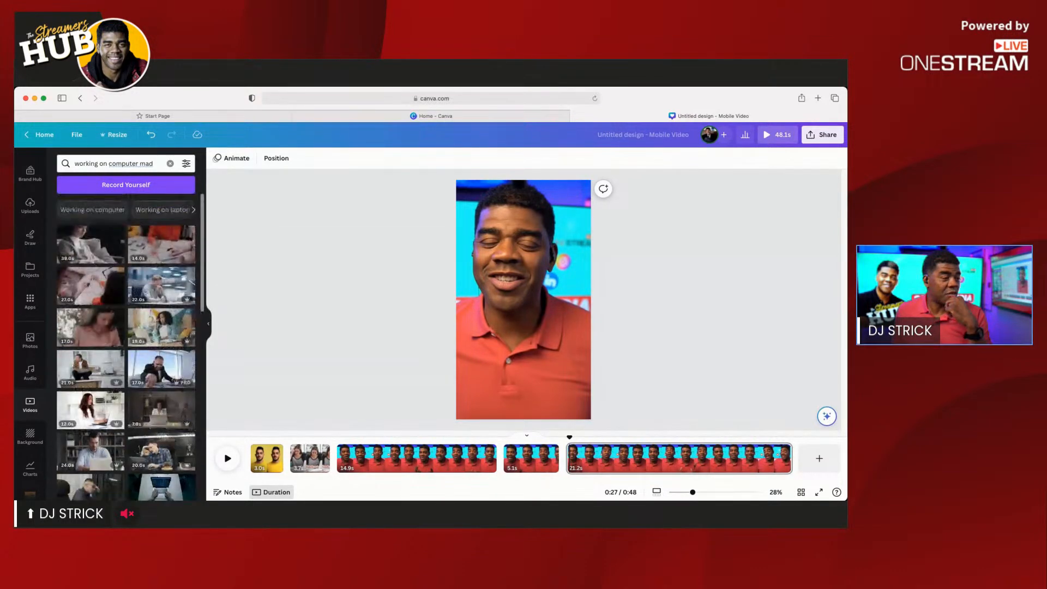
Remove and re-enter "mad" at the end of the stock video search and run the search again
left_click(154, 163)
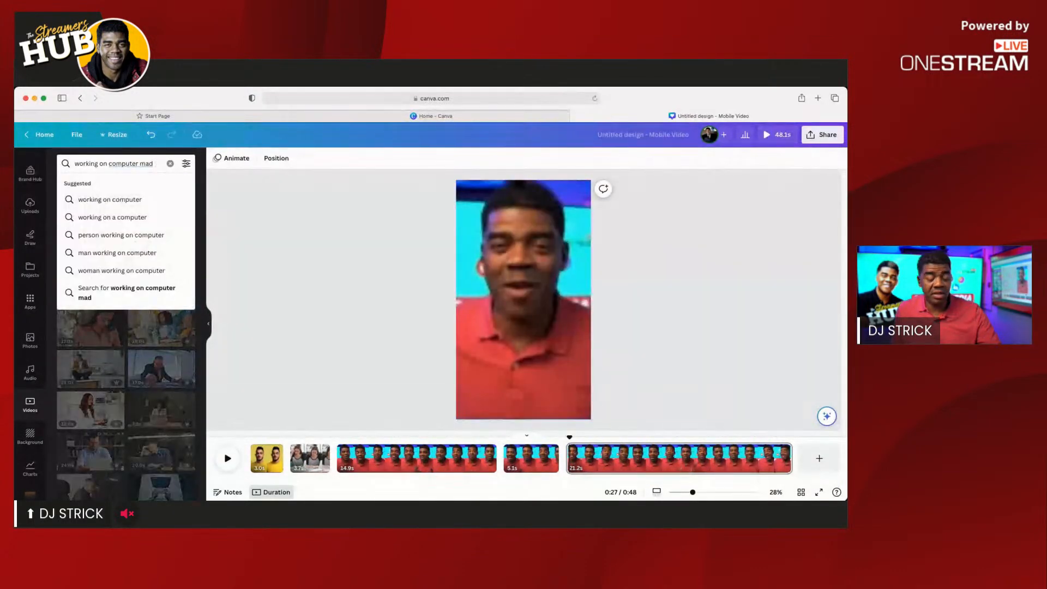
key("BackSpace")
key("BackSpace")
key("BackSpace")
key("BackSpace")
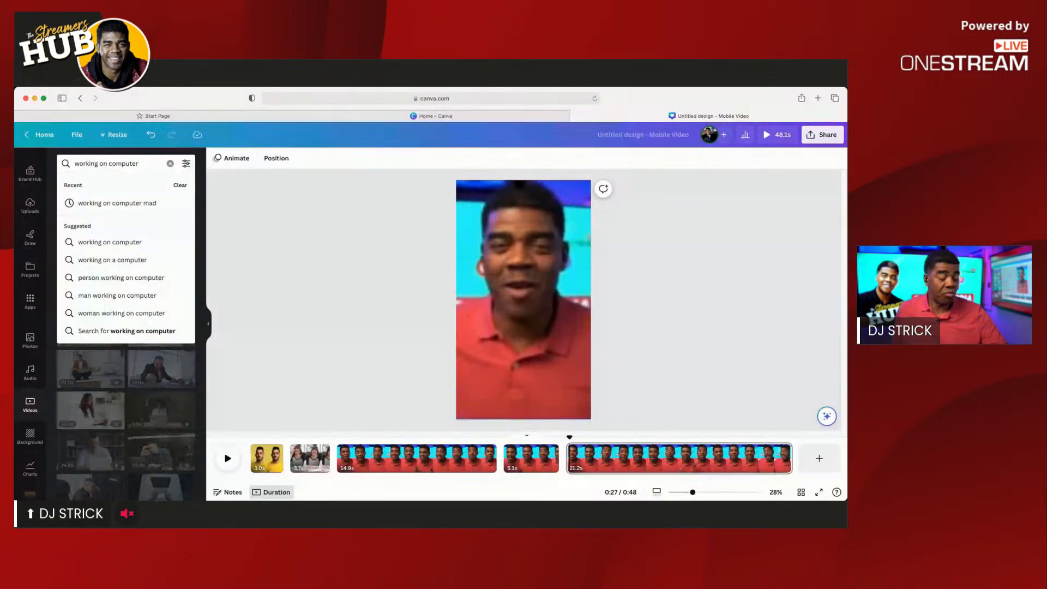
type("mad")
key("Return")
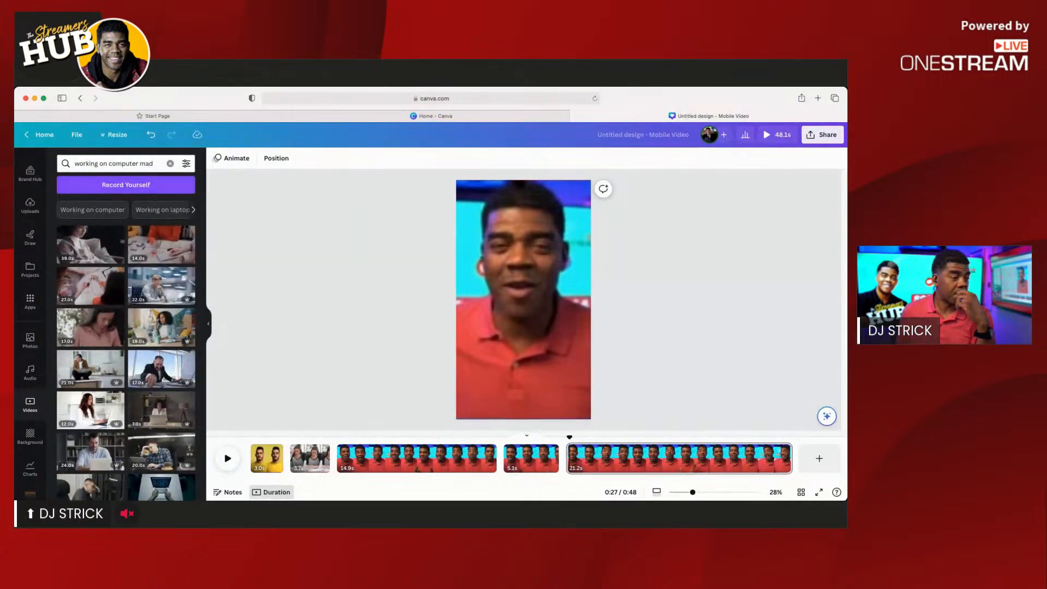
Search the stock videos for "mad working on computer mad"
left_click(155, 163)
left_click(79, 163)
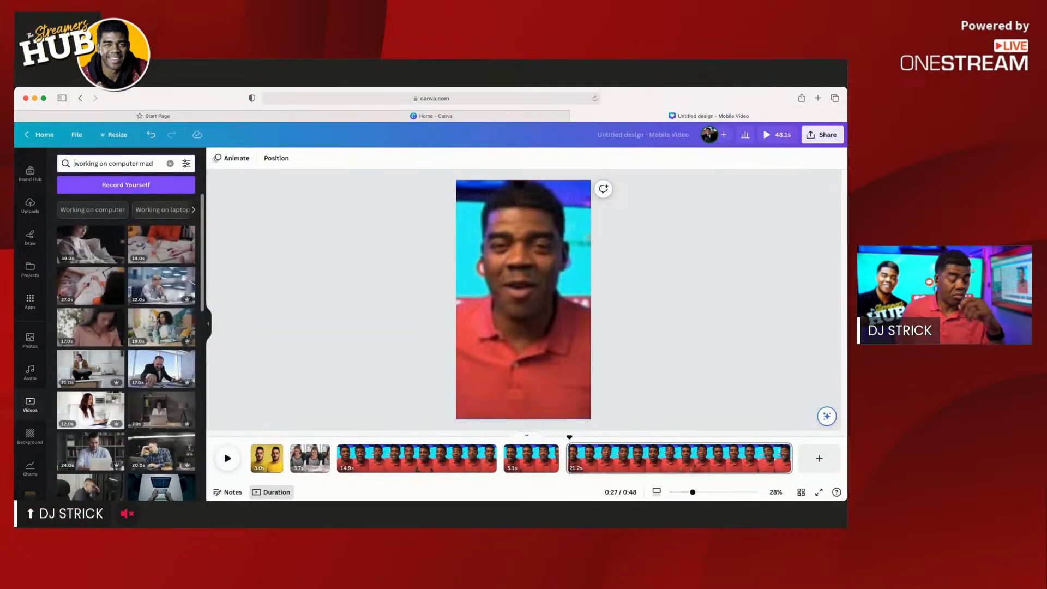
type("mad")
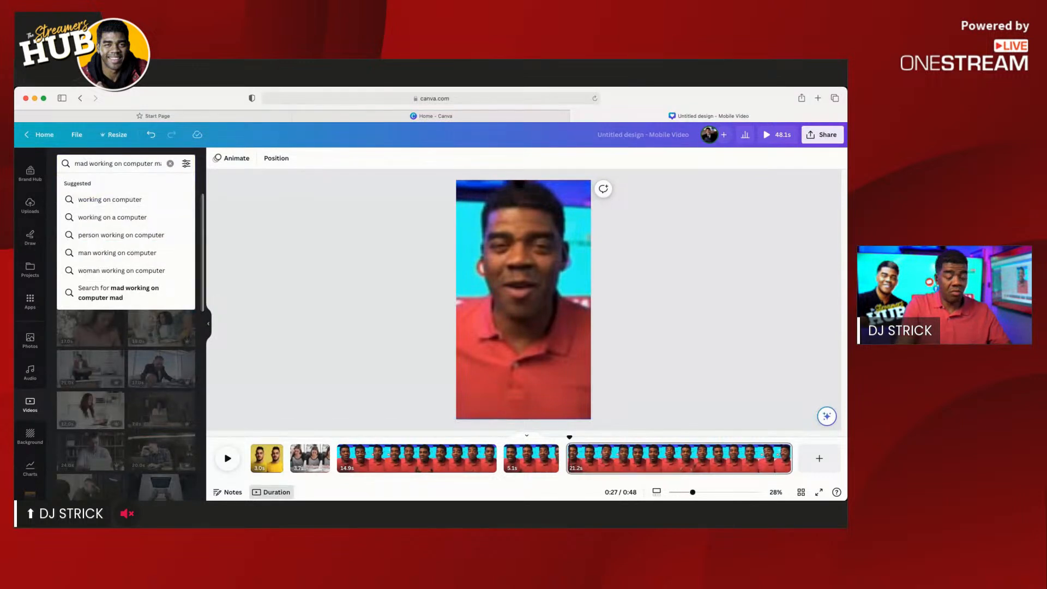
key("Return")
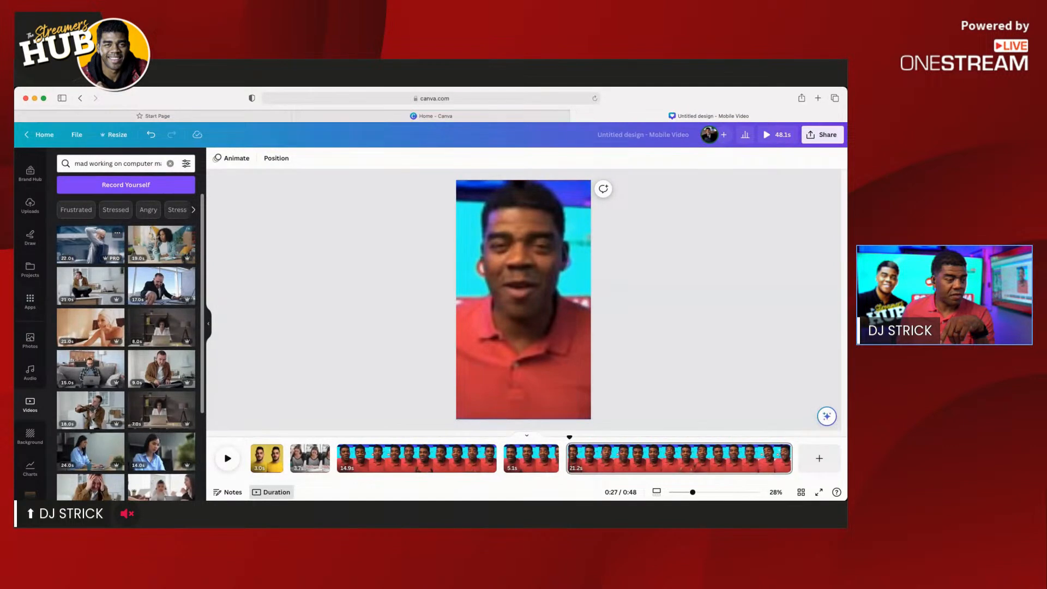
Add the 22-second clip of the stressed man in glasses to the fourth page and enlarge it to cover the whole page
left_click_drag(90, 244, 527, 225)
left_click(528, 458)
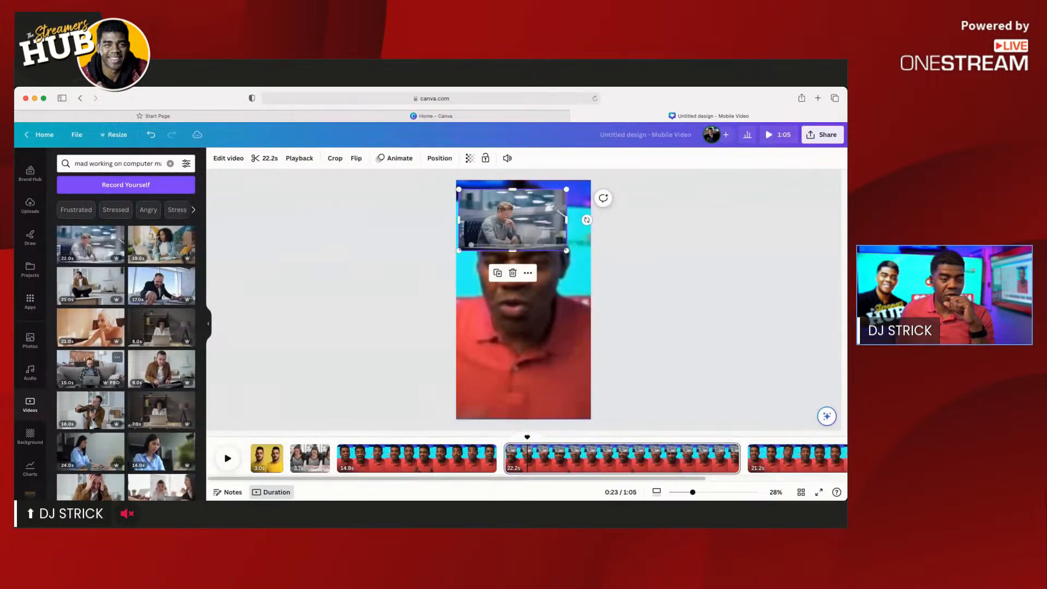
left_click_drag(588, 262, 766, 469)
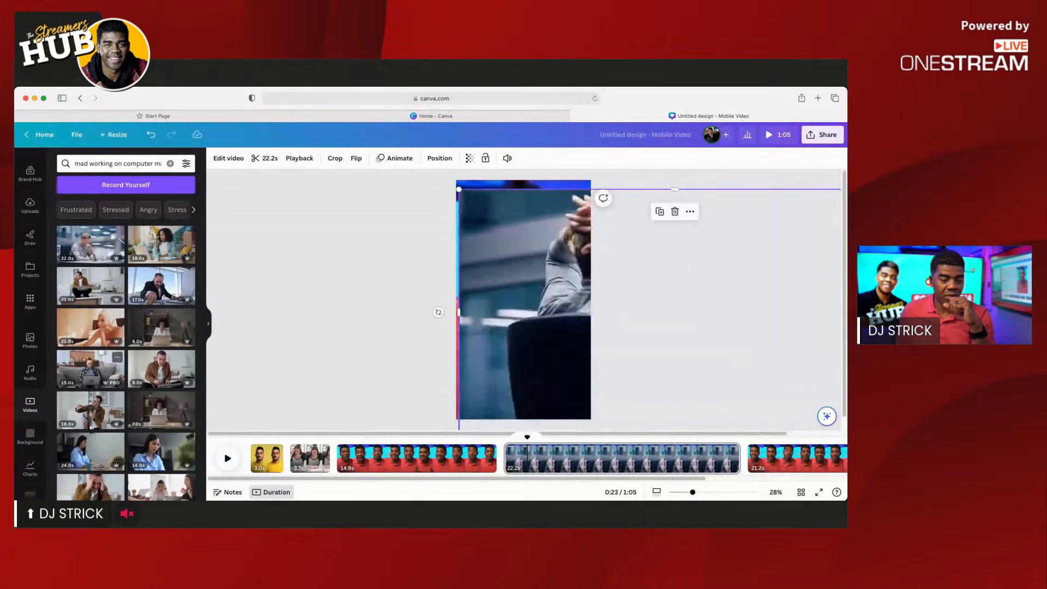
left_click_drag(562, 327, 470, 312)
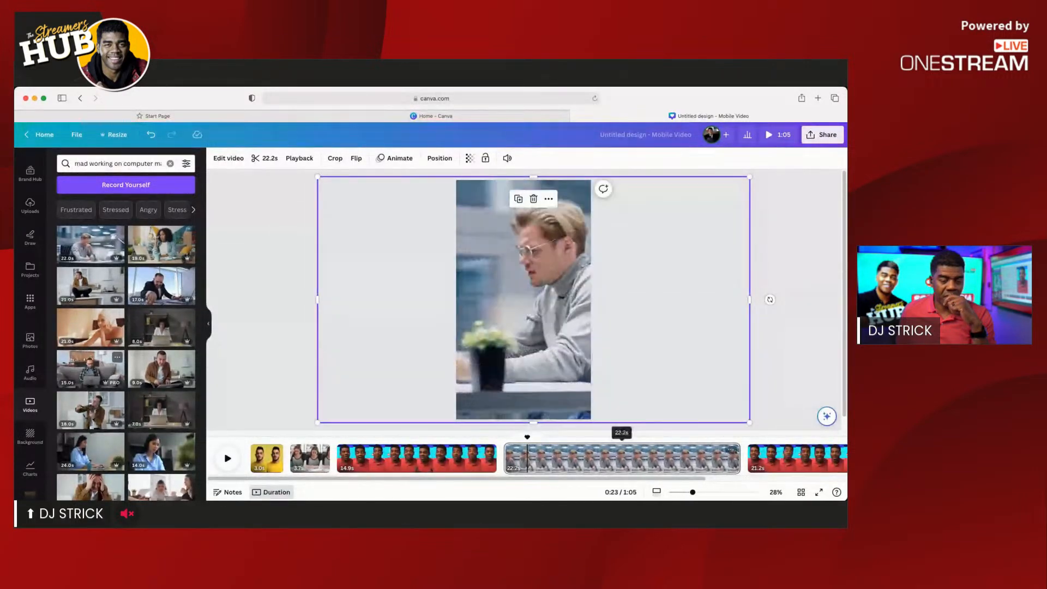
Trim both ends of the stressed man's clip on the fourth page down to 4.9 seconds
left_click(264, 158)
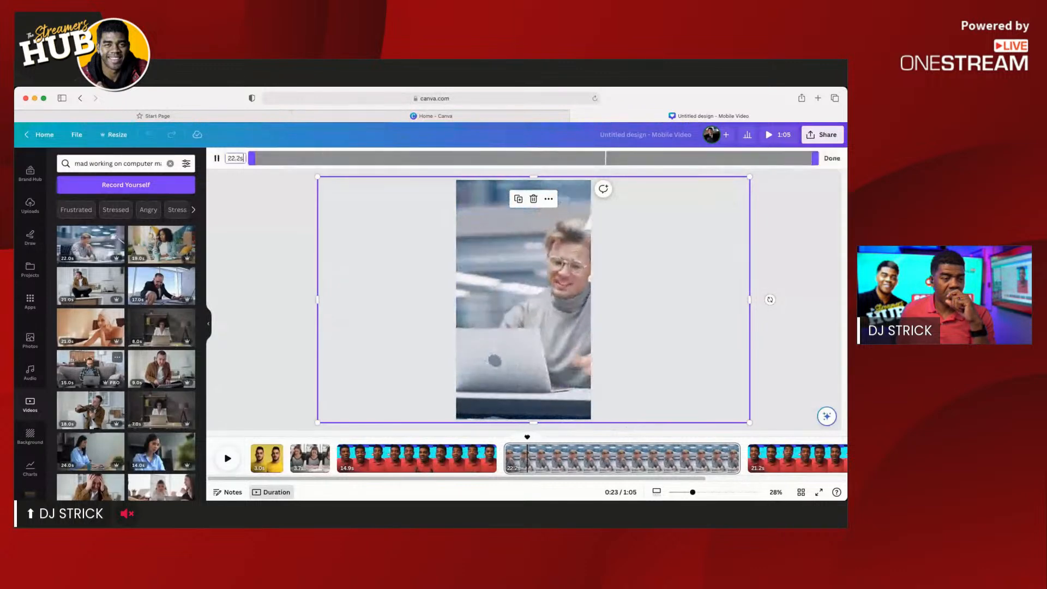
left_click_drag(815, 158, 595, 158)
left_click_drag(470, 159, 375, 158)
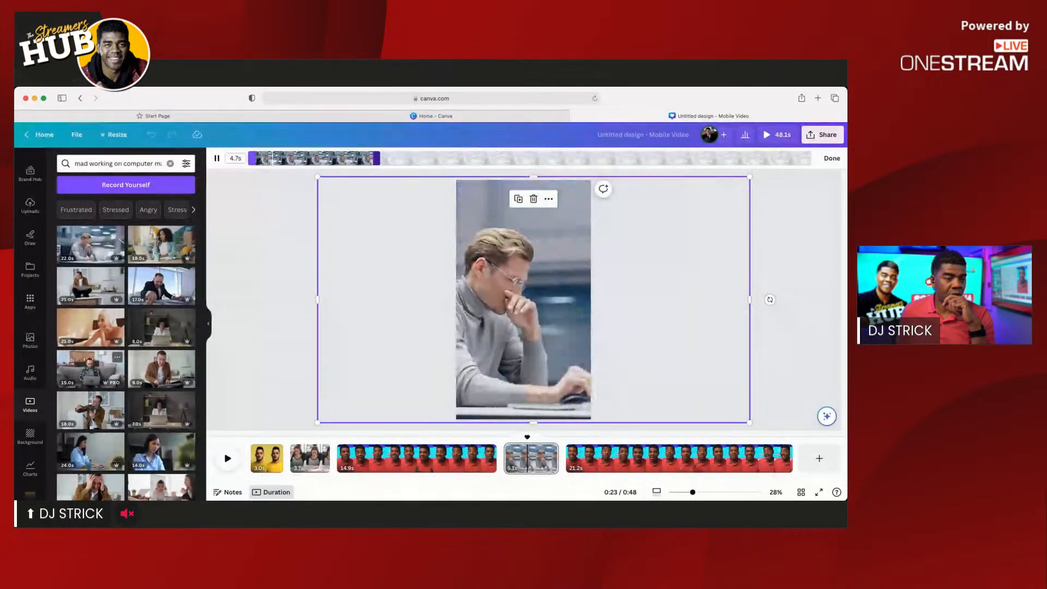
left_click_drag(374, 158, 400, 158)
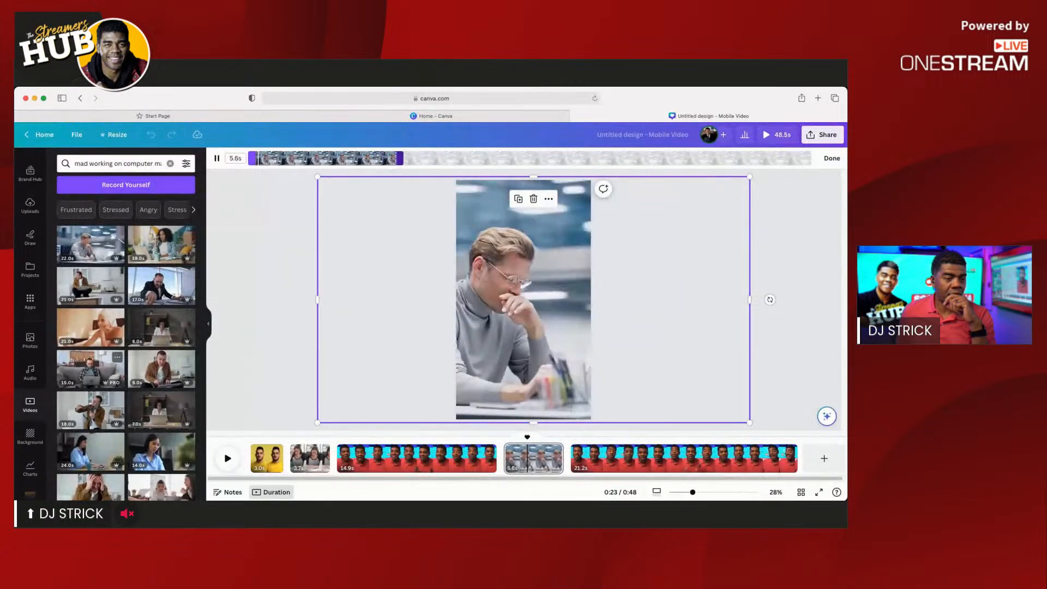
left_click_drag(249, 159, 260, 158)
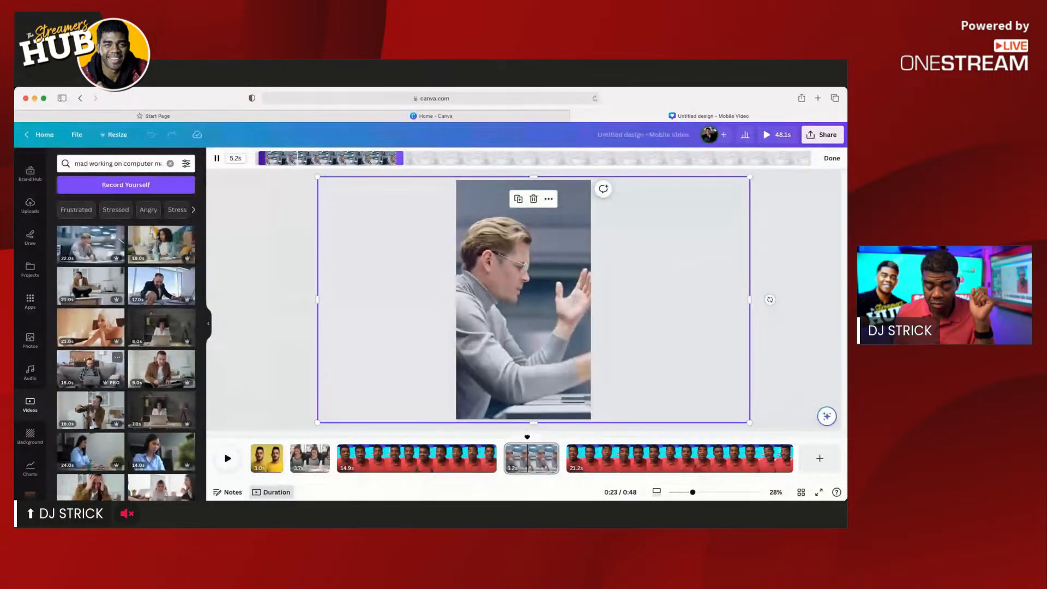
left_click_drag(402, 158, 394, 158)
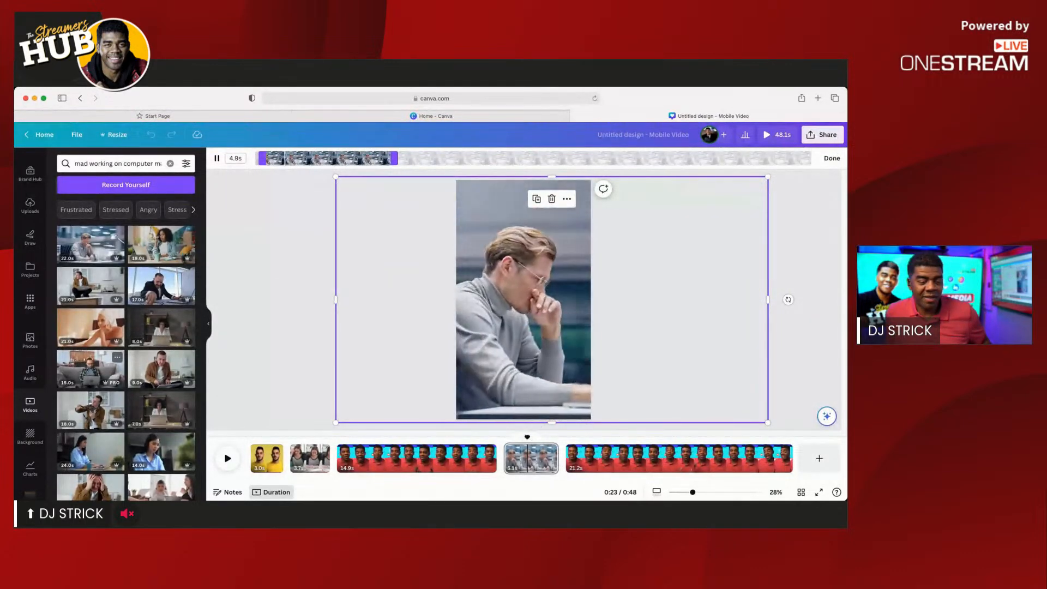
Play the video from the beginning through to the fourth page to review the sequence
left_click(485, 437)
left_click_drag(337, 438, 251, 437)
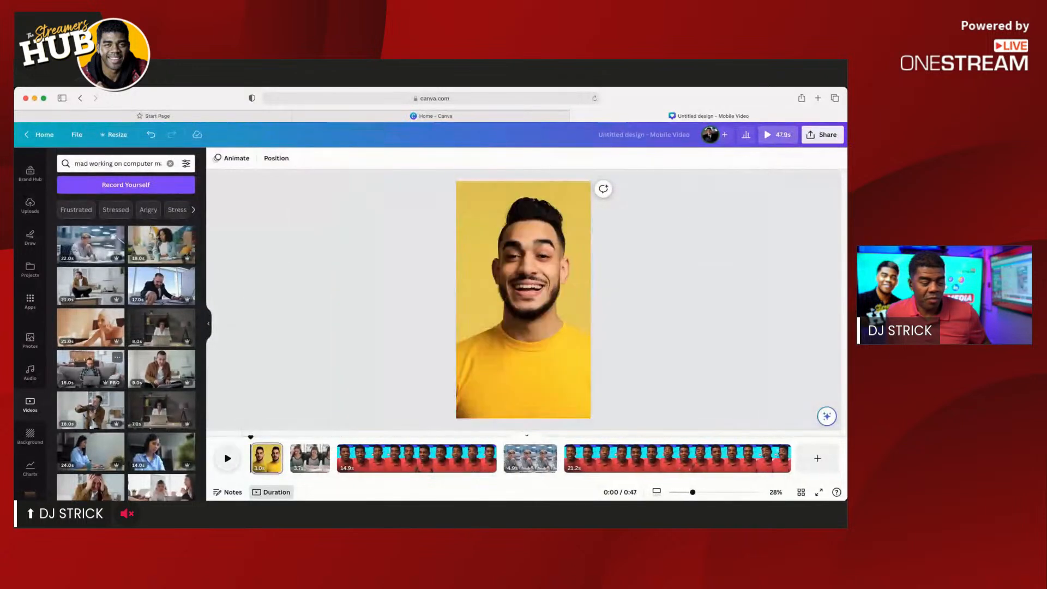
key("space")
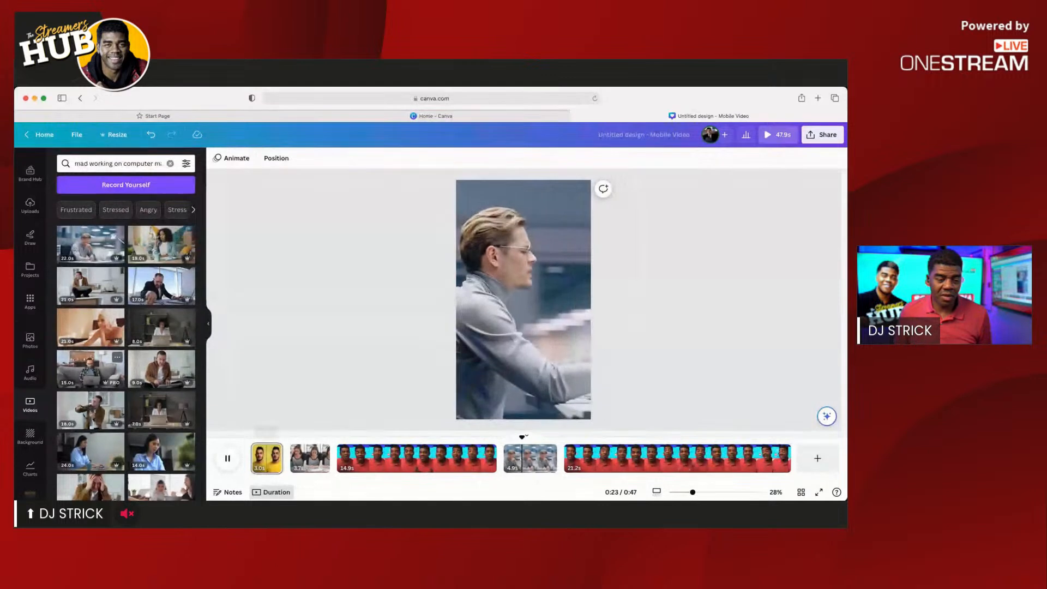
key("space")
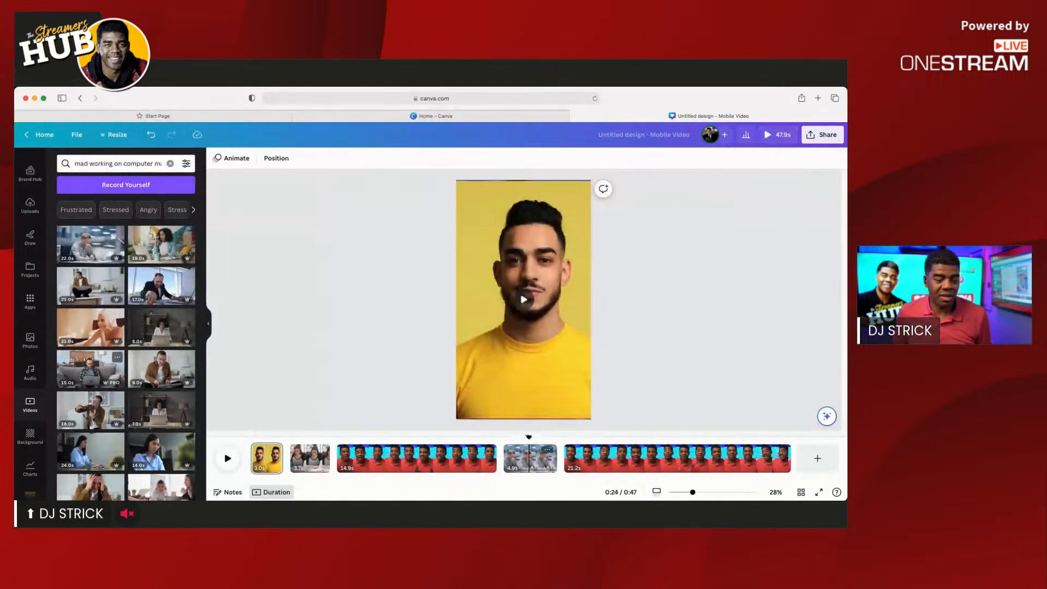
Undo the trimming and repositioning of the stressed man's clip on the fourth page
left_click(530, 458)
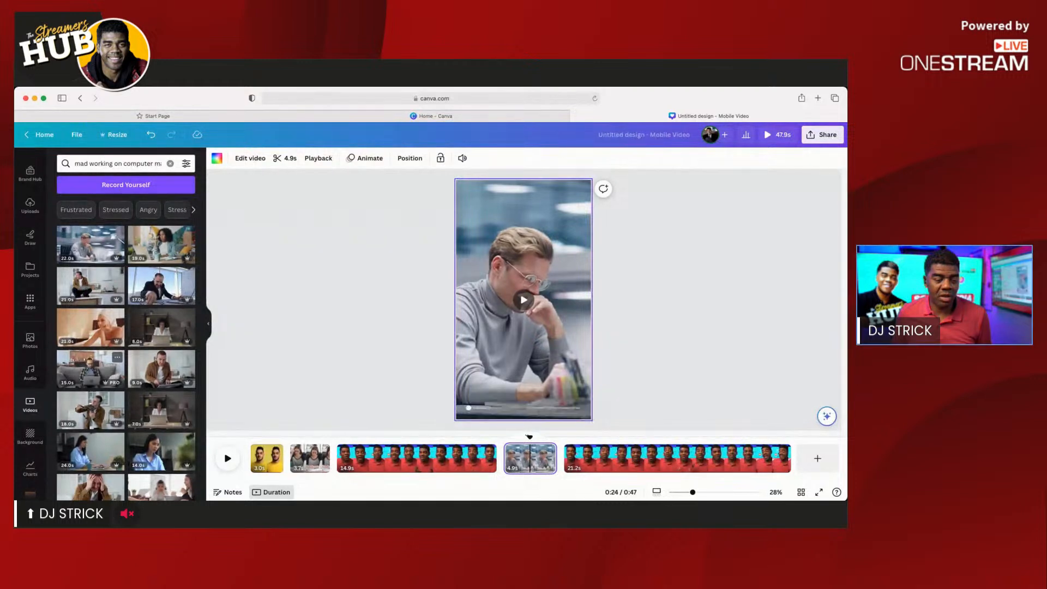
left_click(529, 437)
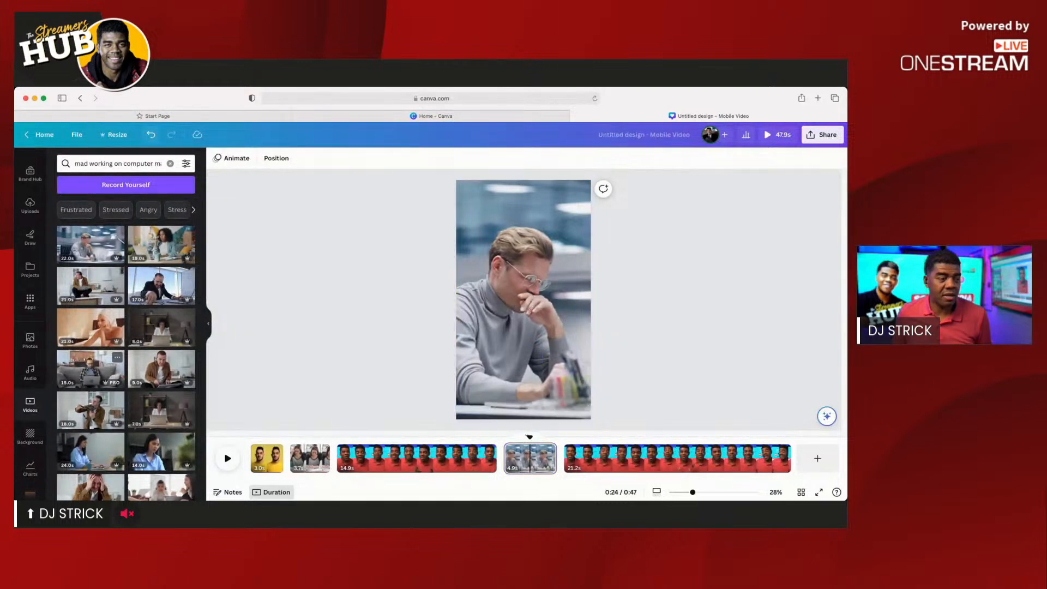
left_click(151, 135)
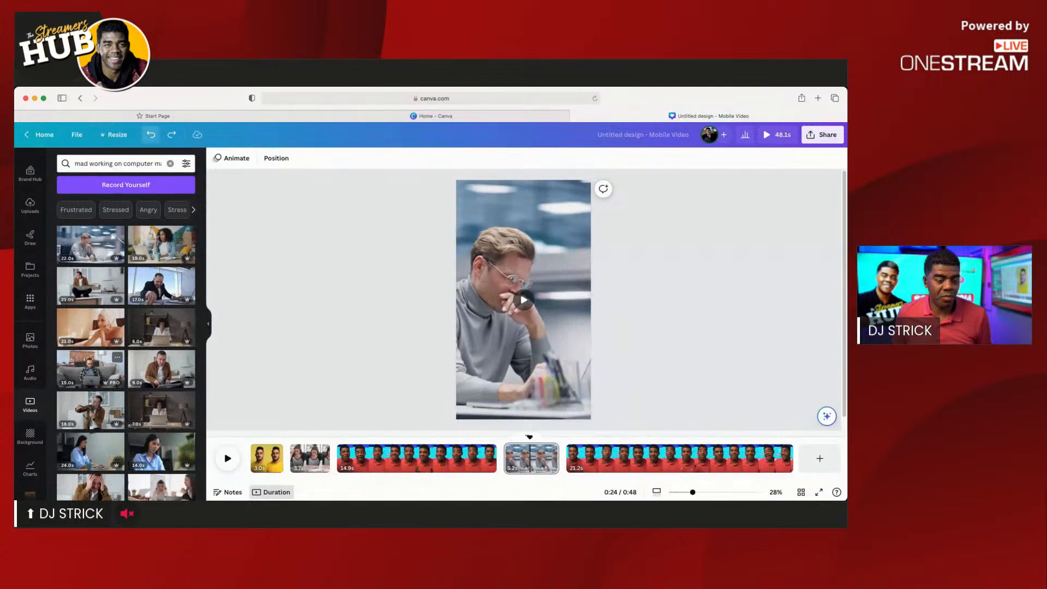
left_click(151, 135)
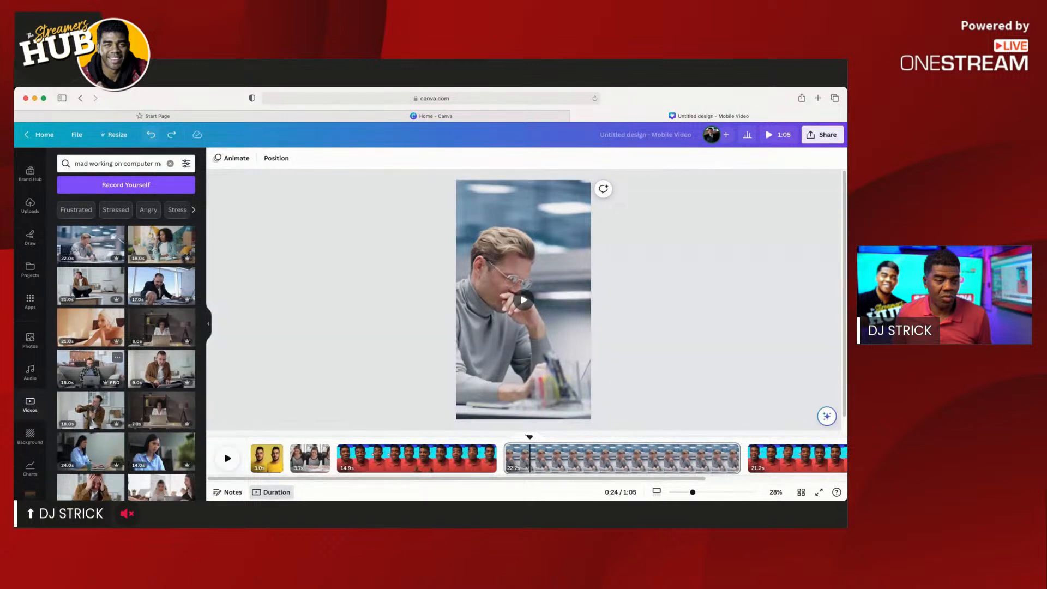
left_click(152, 135)
left_click(151, 134)
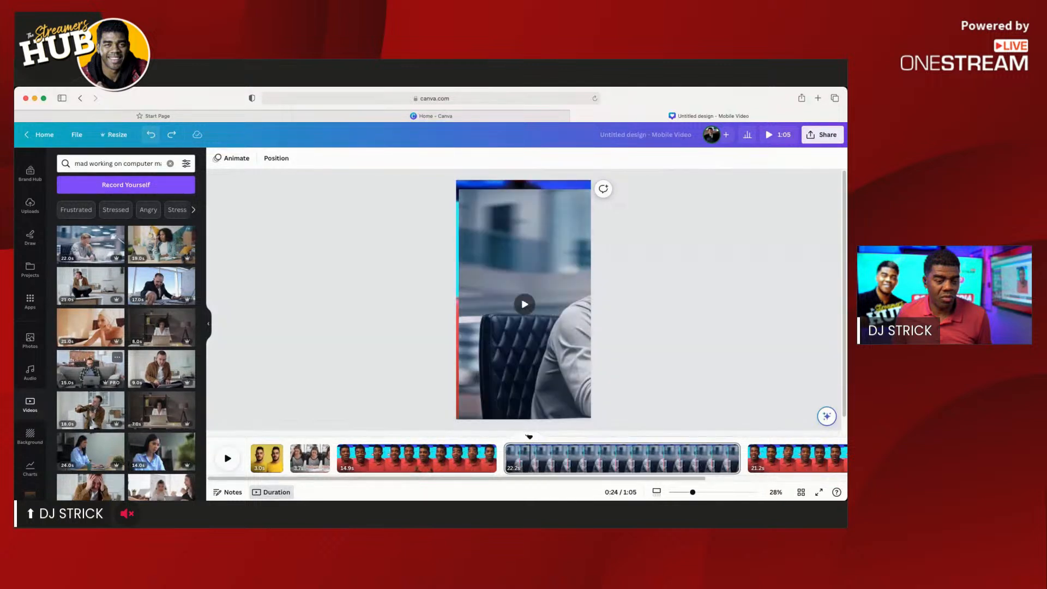
Reposition the stressed man's clip over the fourth page, trim it to 5.1 seconds and slightly shorten its lower edge
left_click_drag(540, 306, 437, 290)
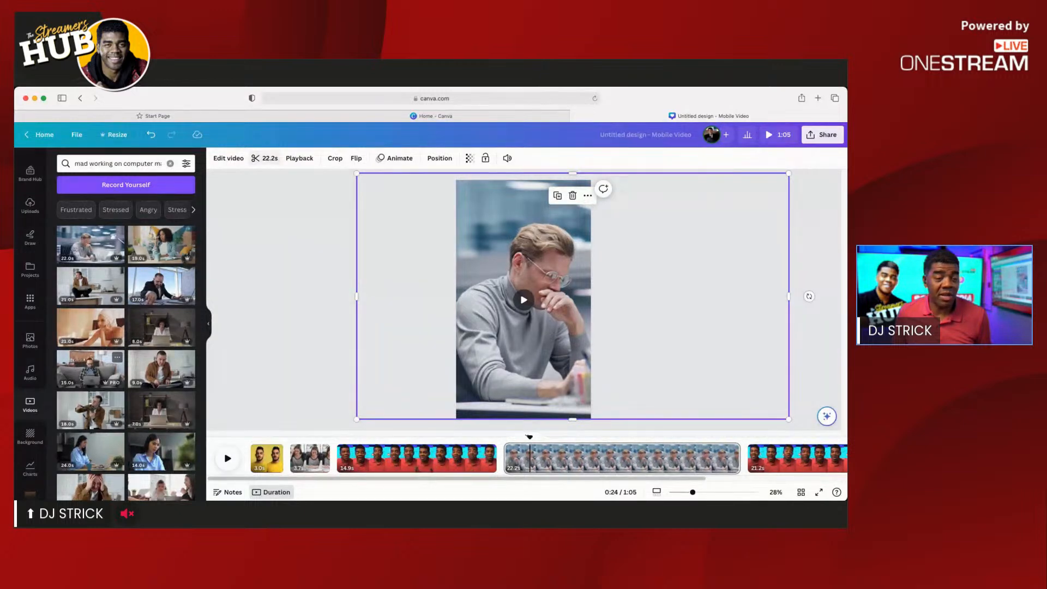
left_click(265, 158)
left_click_drag(808, 158, 391, 158)
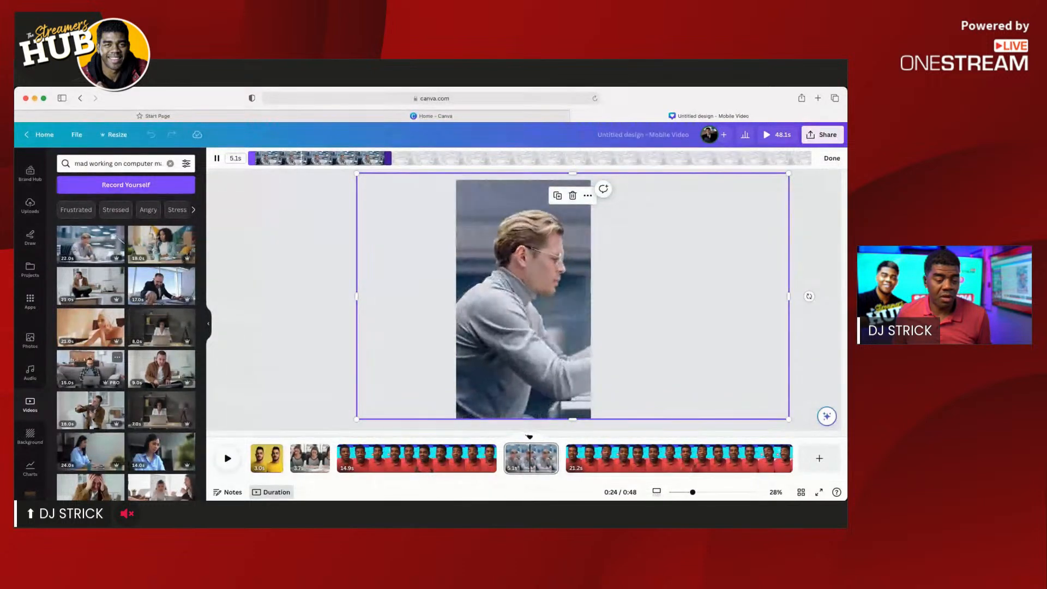
left_click_drag(572, 420, 572, 415)
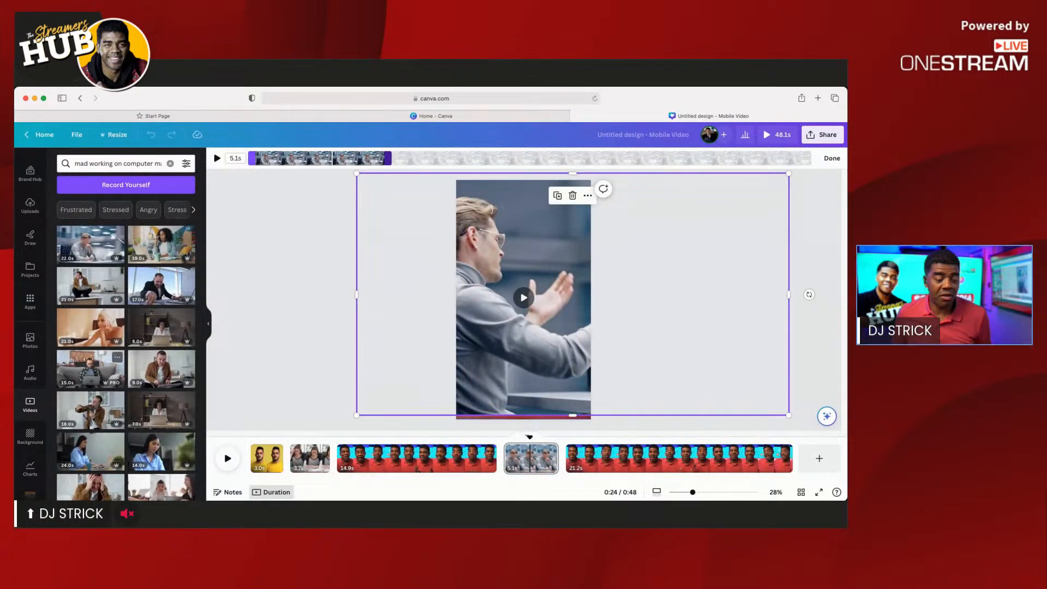
Play back the video from the 0:20 mark and trim the end of the last page to make it 16.9 seconds long
left_click_drag(529, 436, 479, 436)
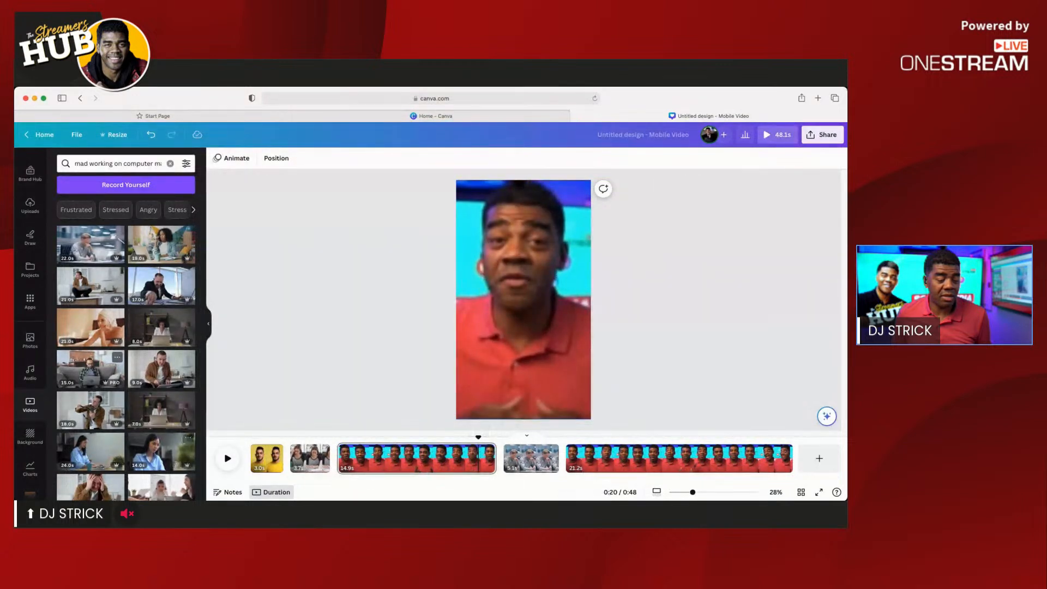
left_click(227, 459)
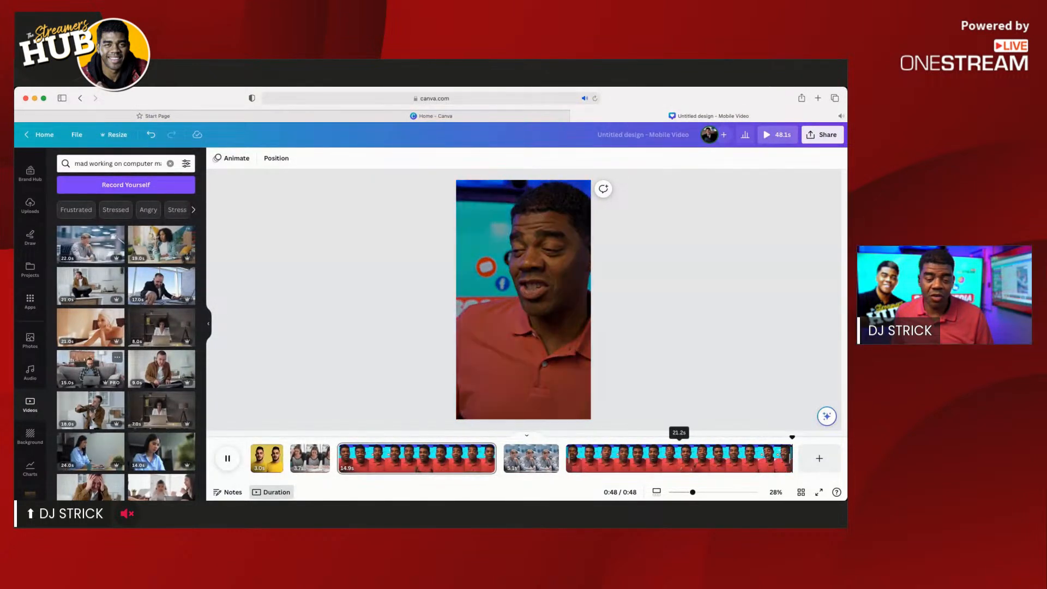
left_click_drag(775, 458, 746, 458)
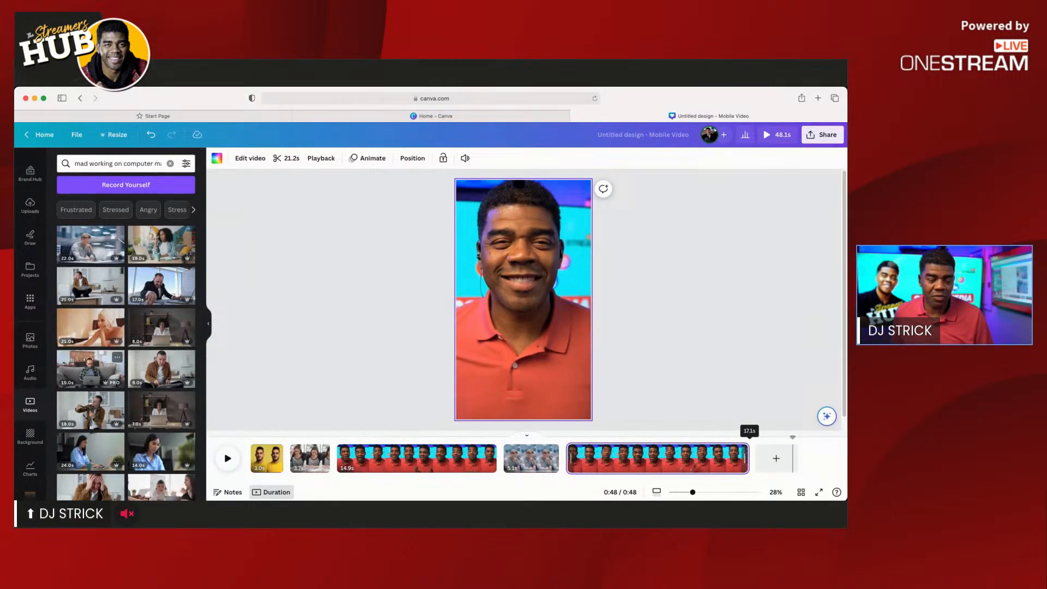
left_click_drag(746, 458, 715, 437)
left_click(227, 458)
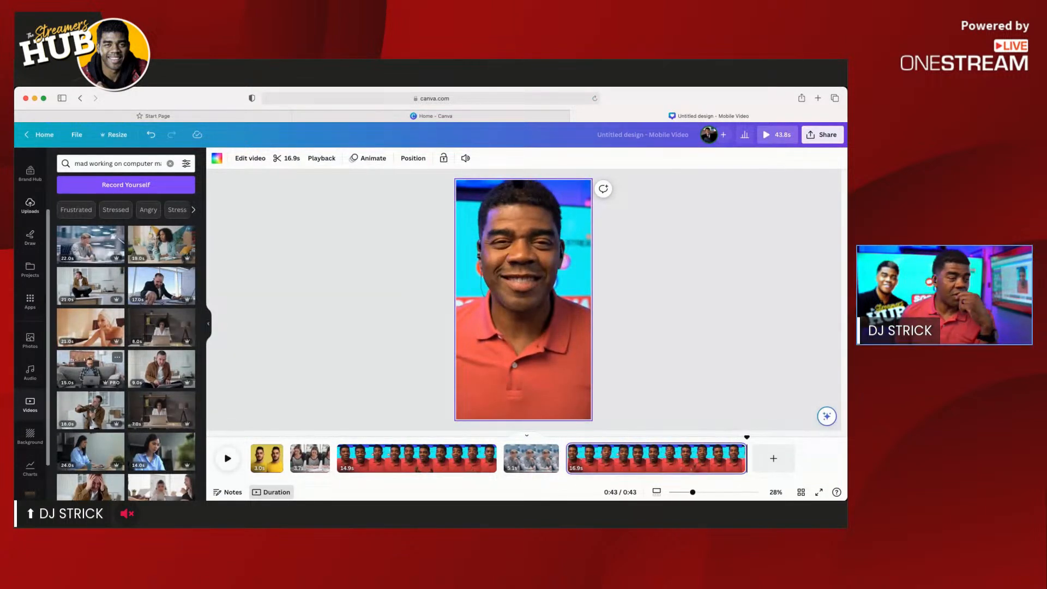
Preview the uploaded audio track "Foolie $urfin - Fan.mp3" and add it to the timeline beneath the pages
left_click(30, 206)
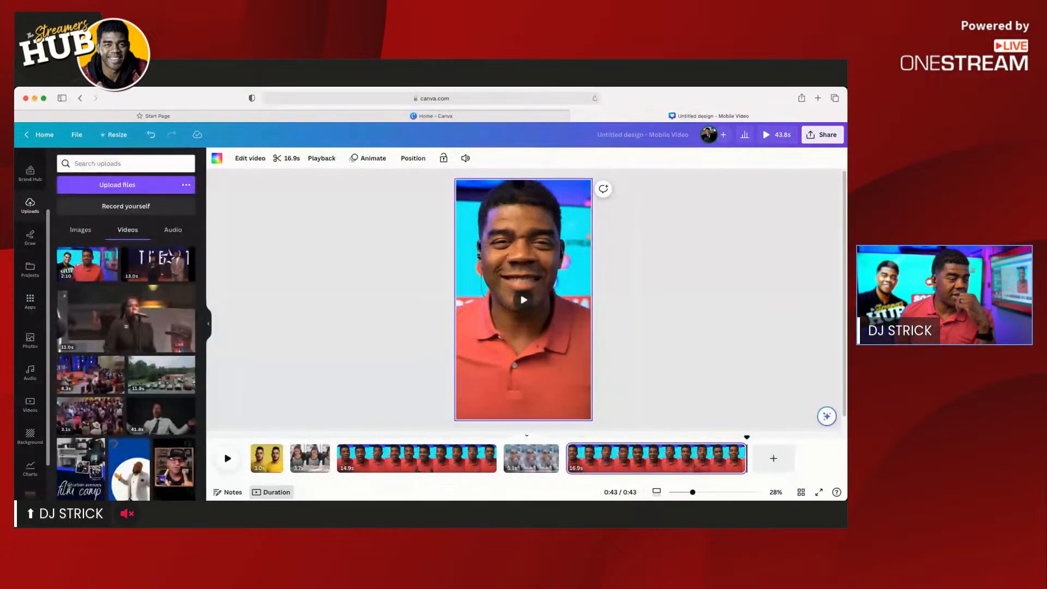
left_click(172, 229)
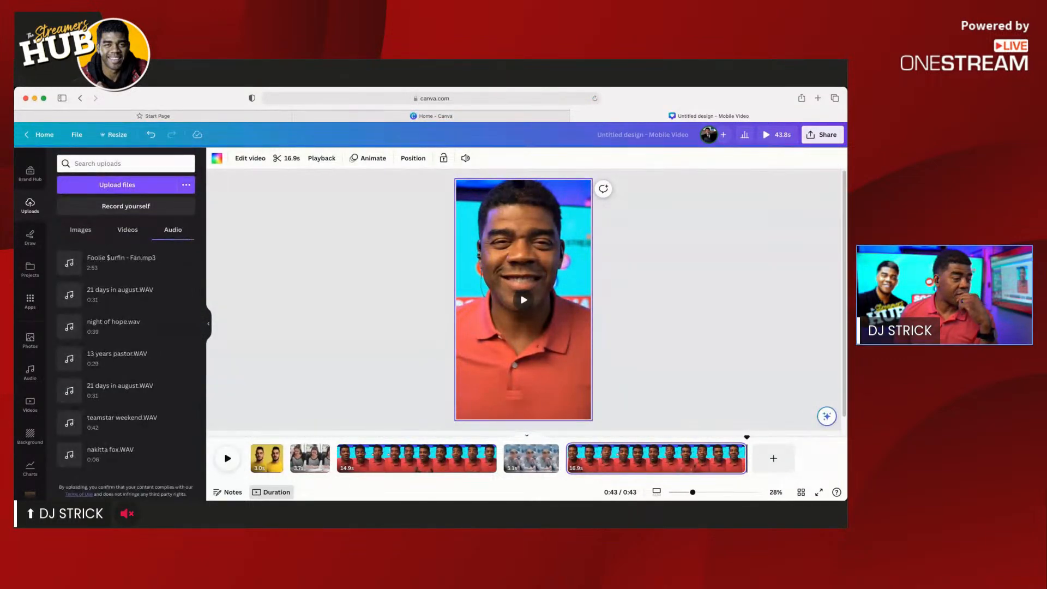
scroll(125, 294, "down", 1)
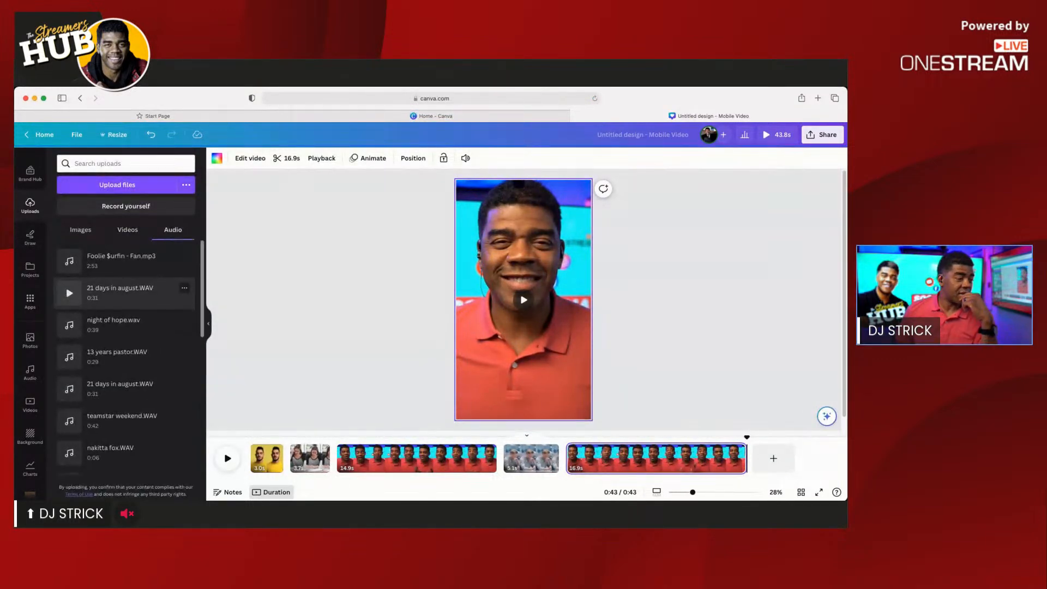
left_click(69, 261)
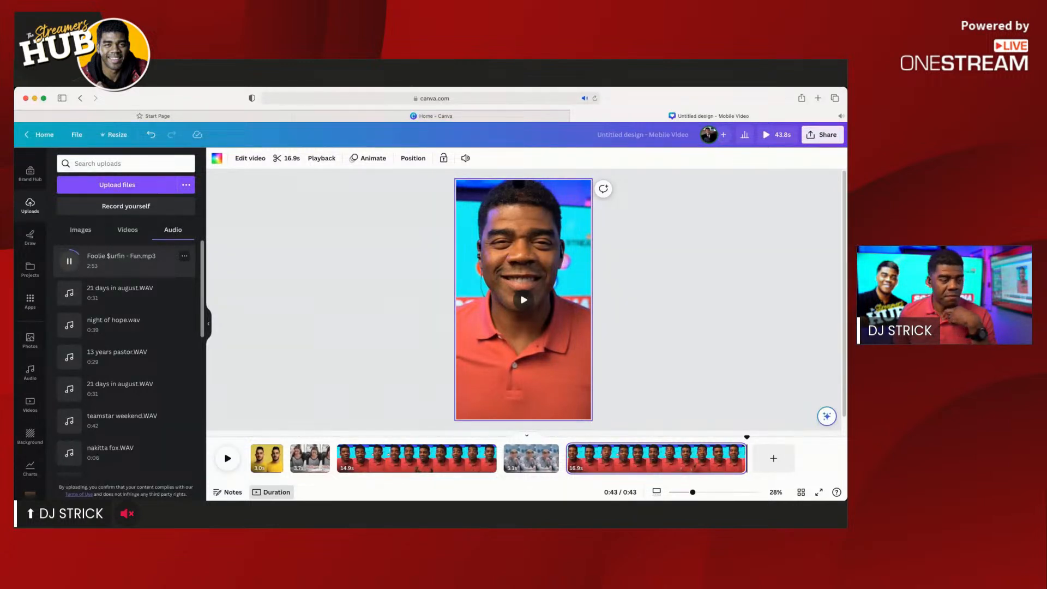
left_click_drag(109, 260, 272, 466)
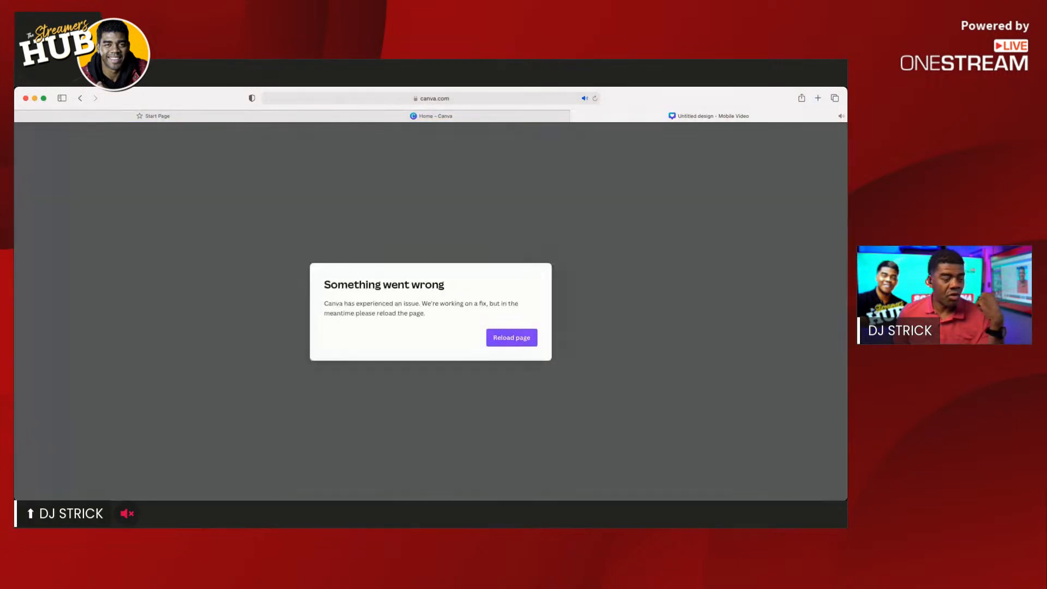
Reload the design after the error and play its first seconds to check the added music
left_click(512, 338)
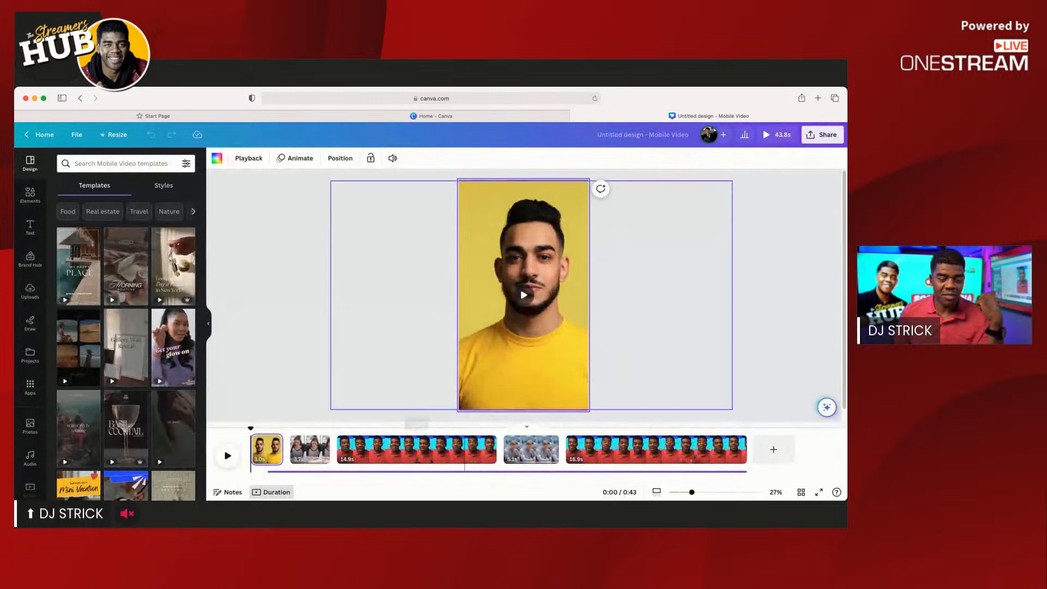
scroll(523, 294, "down", 3)
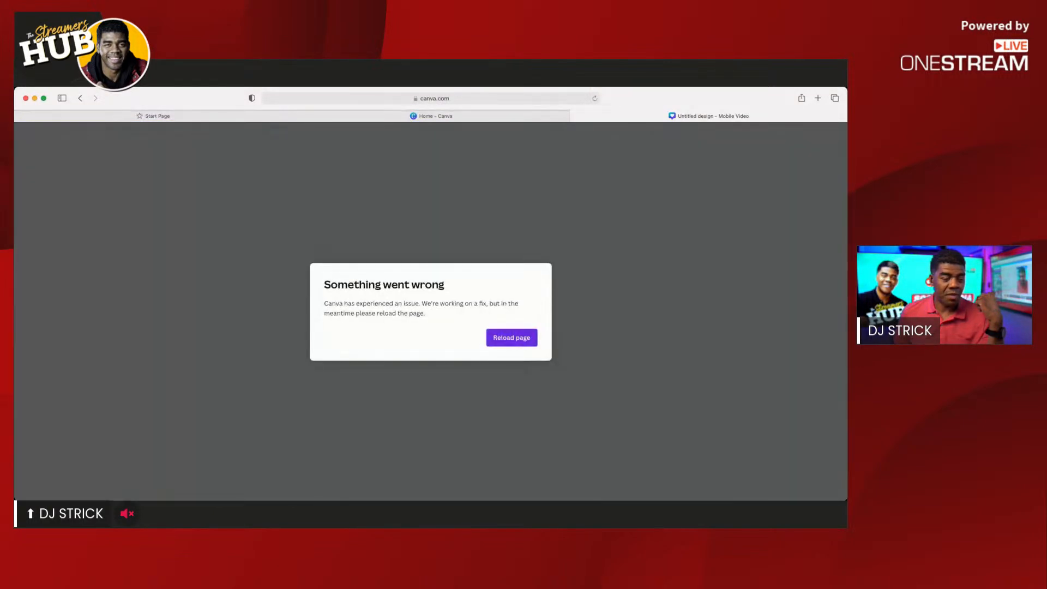
left_click(512, 337)
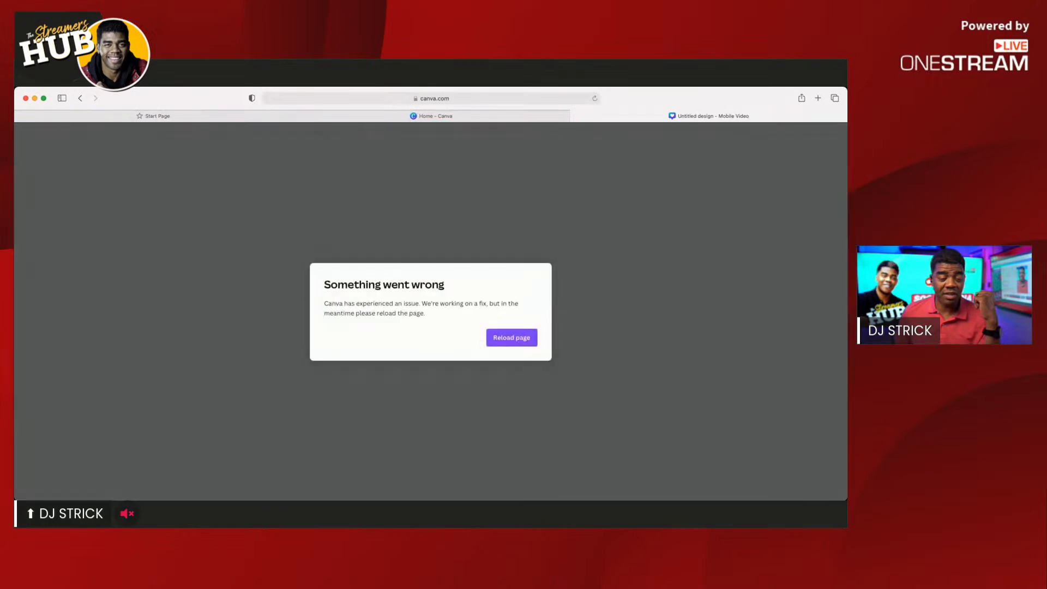
left_click(512, 338)
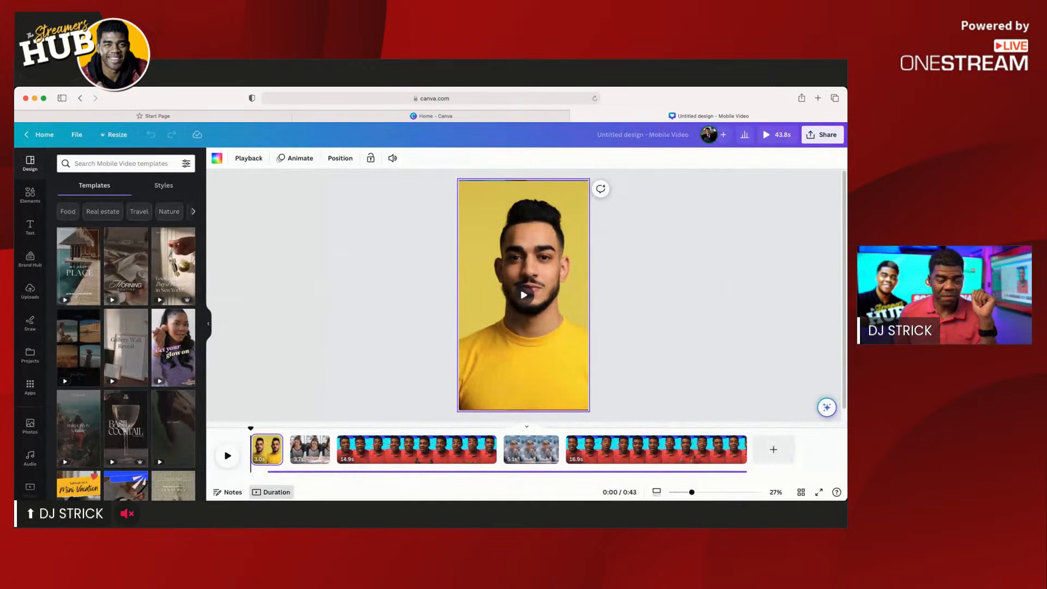
left_click(227, 455)
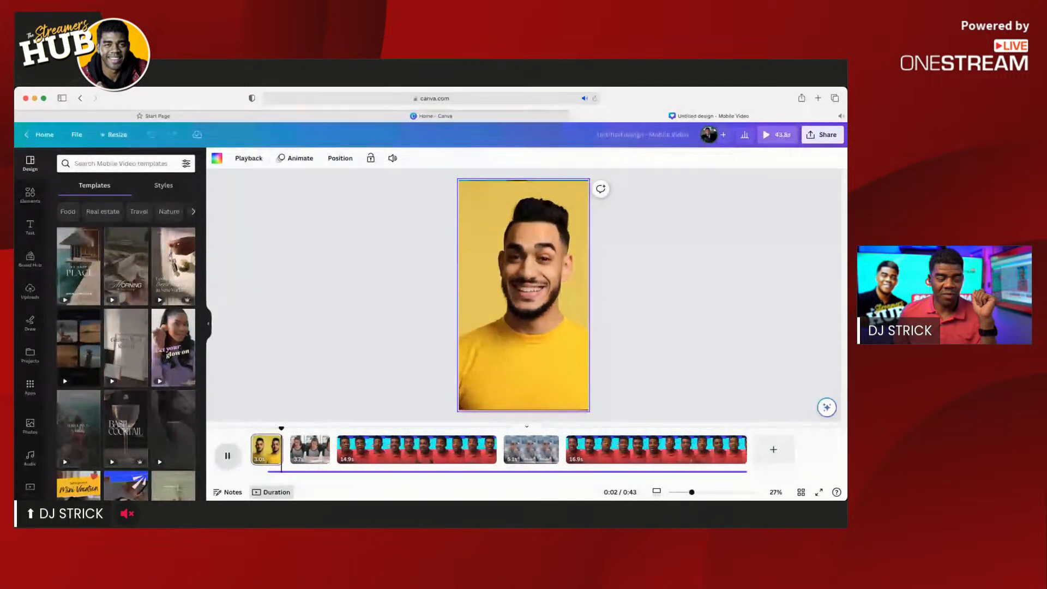
left_click(227, 456)
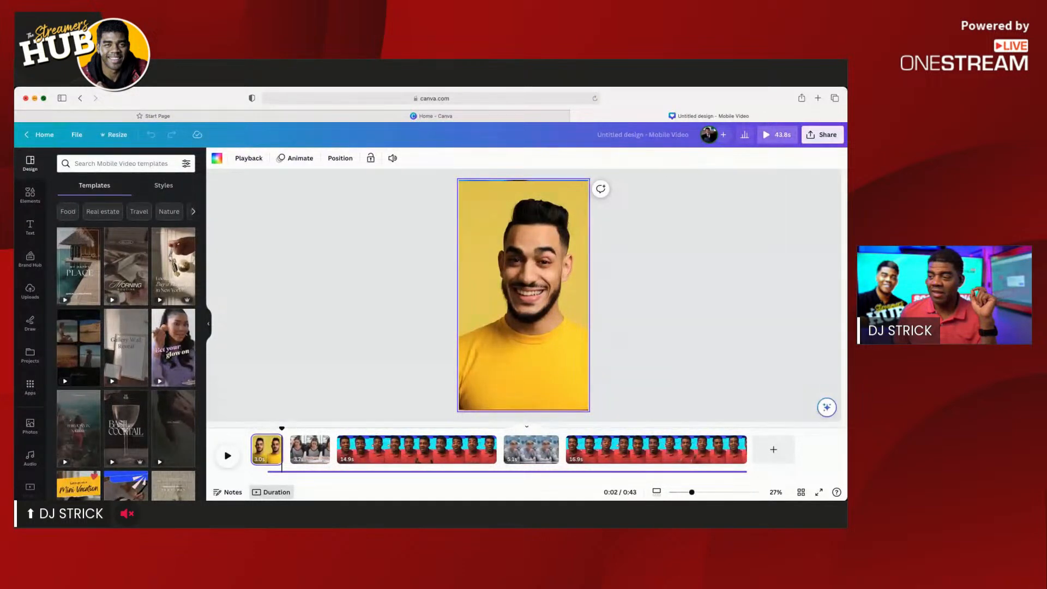
Switch the browser window to full screen and reload the design
left_click(44, 98)
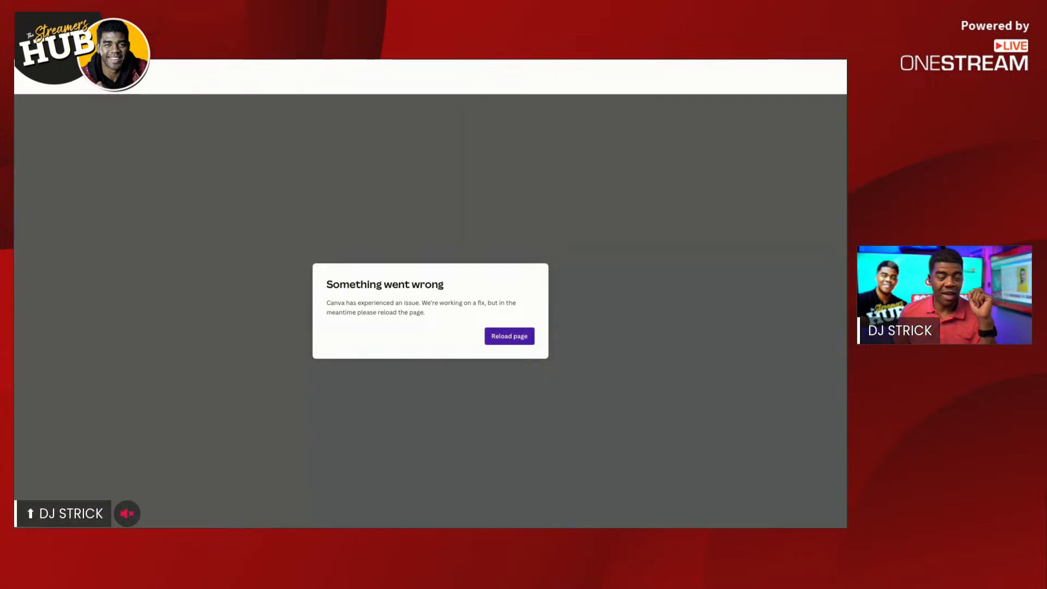
left_click(509, 336)
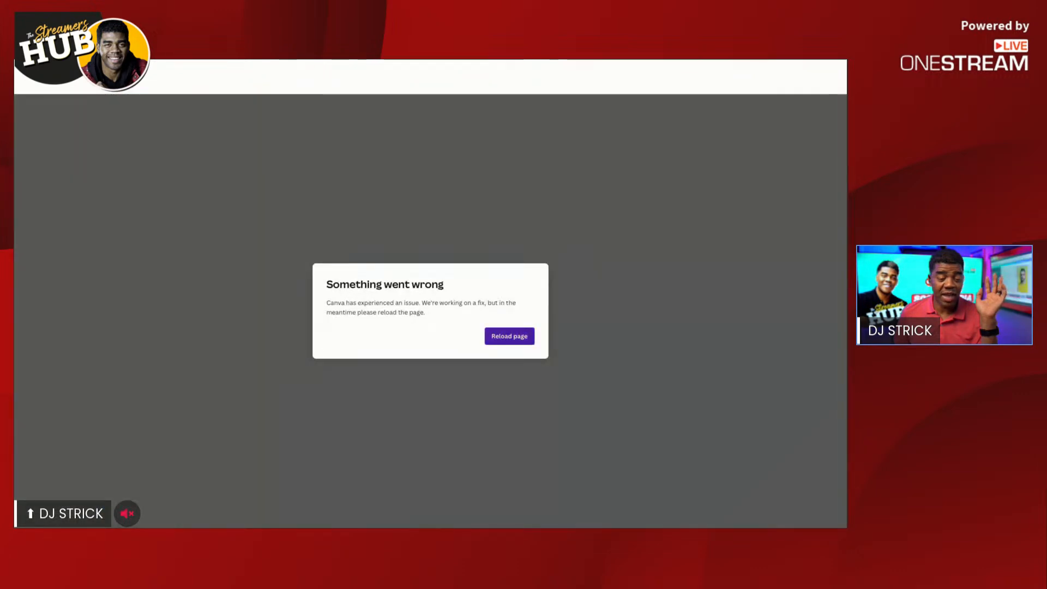
left_click(509, 336)
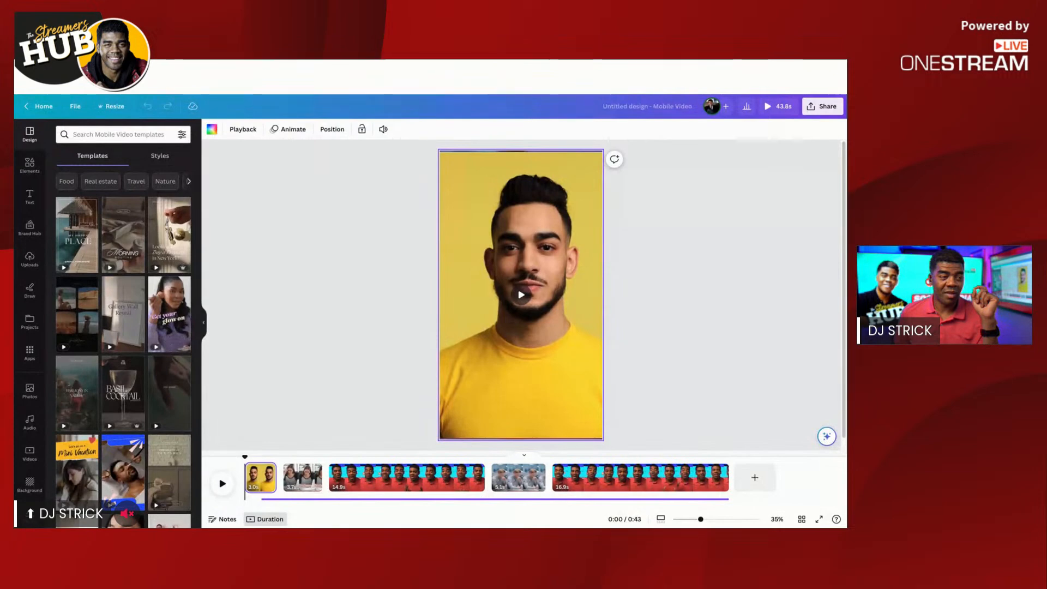
Save the design and reload it, repeating the reload after the error
left_click(75, 106)
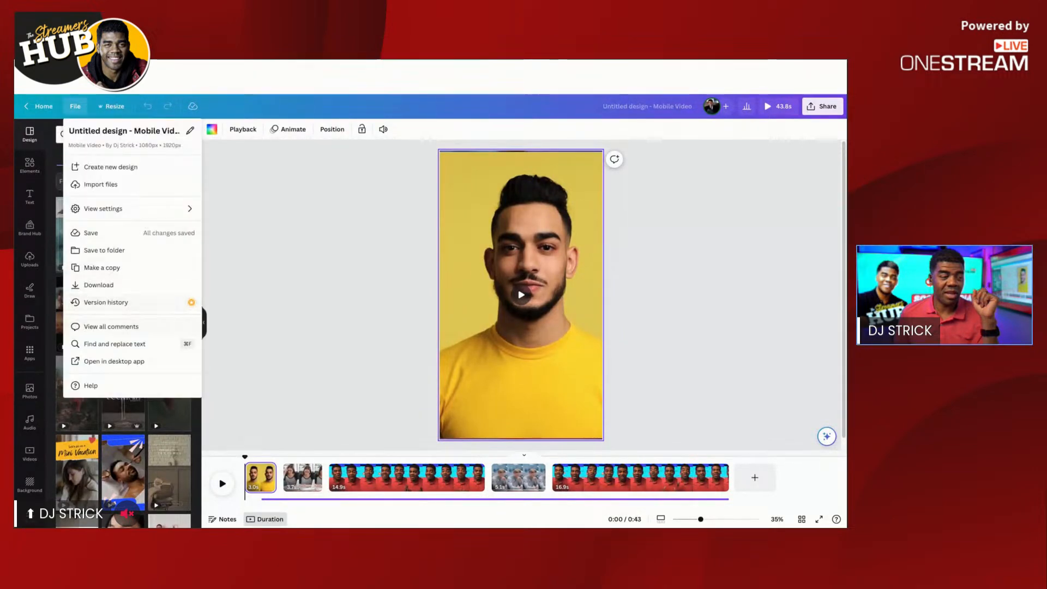
left_click(91, 233)
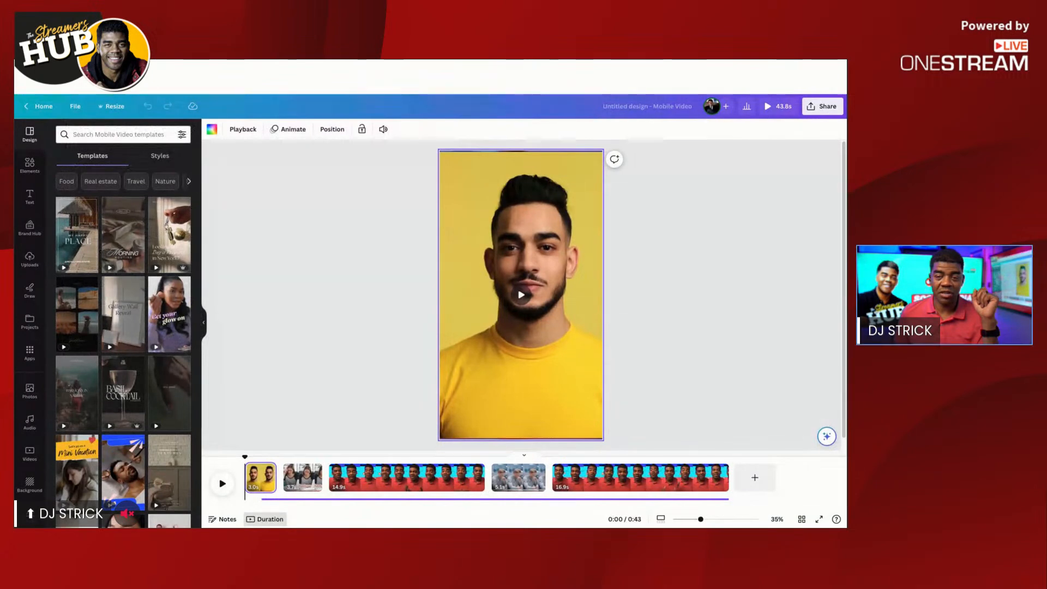
key("F5")
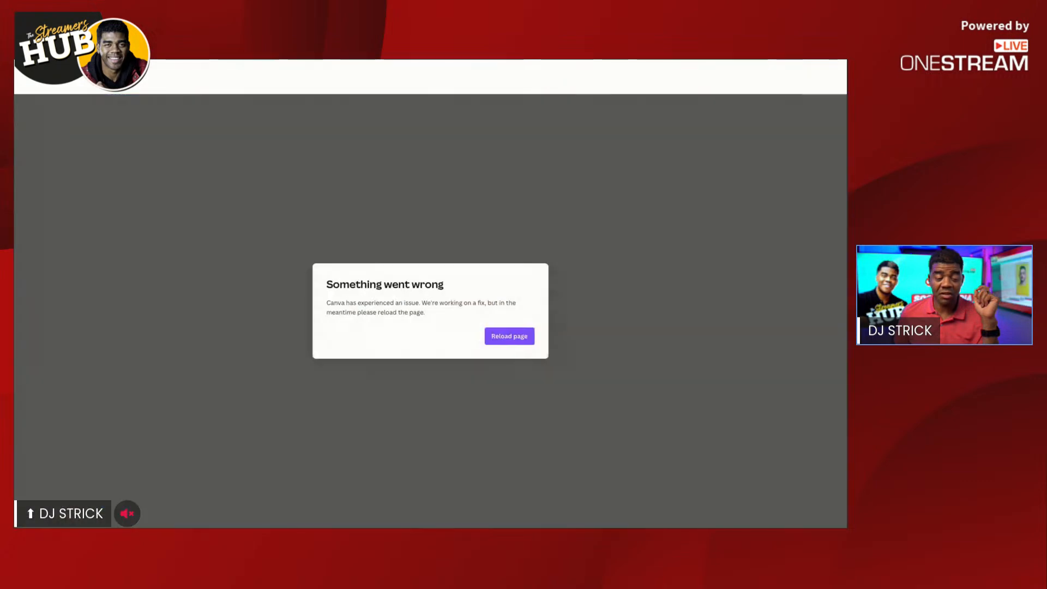
left_click(509, 336)
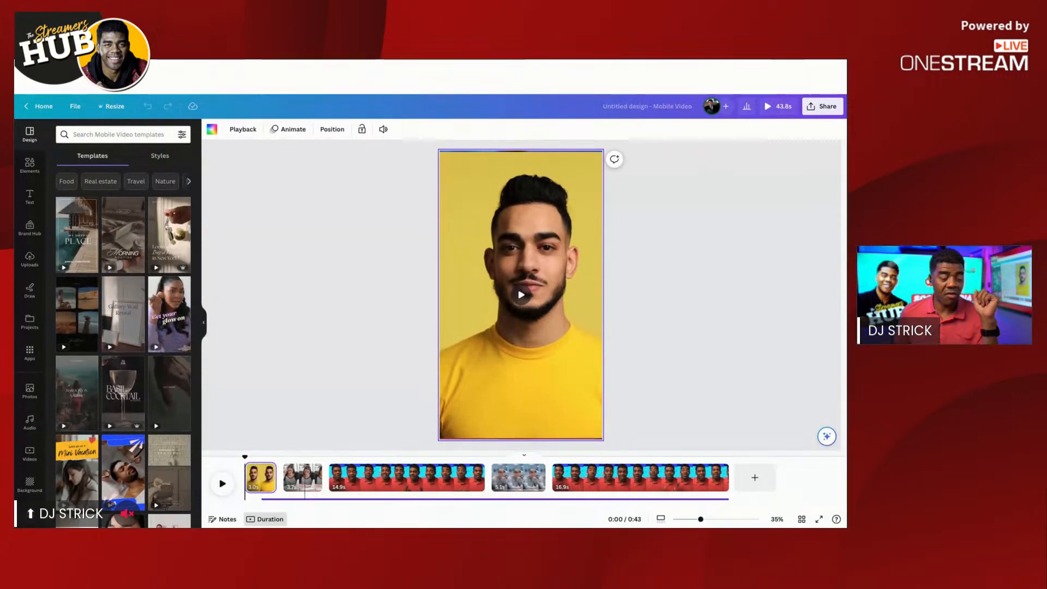
left_click(353, 478)
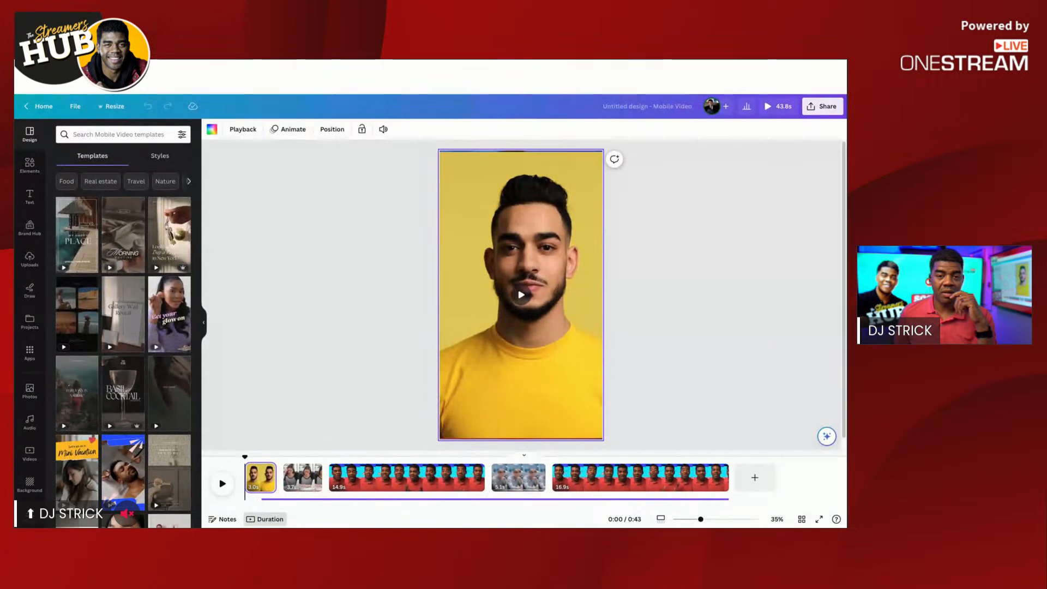
Open the Canva home page in a new browser tab, reopen the recent mobile video design and reload it until the editor loads
key("super+t")
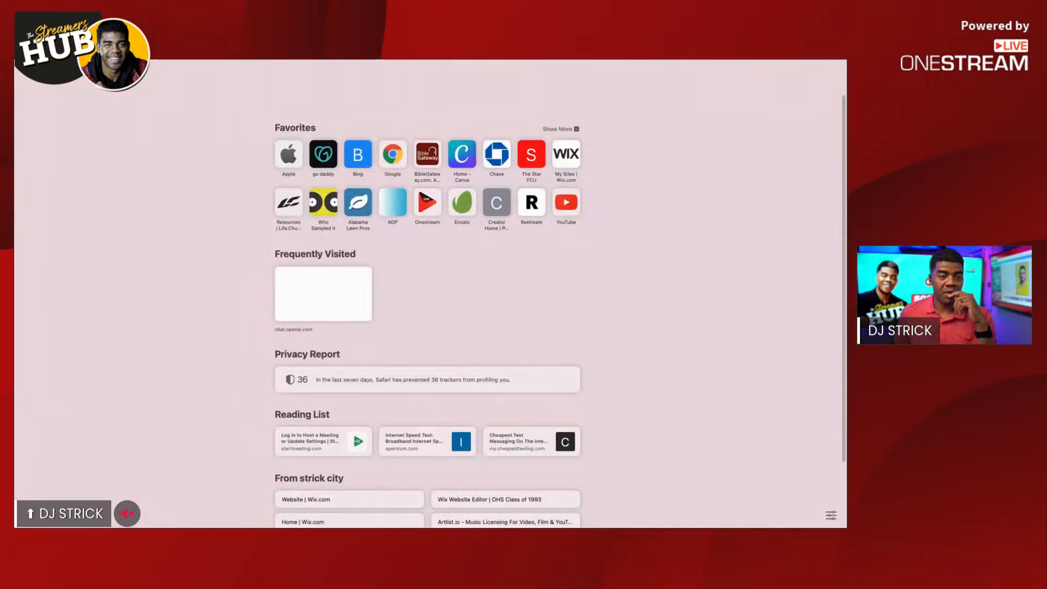
left_click(462, 154)
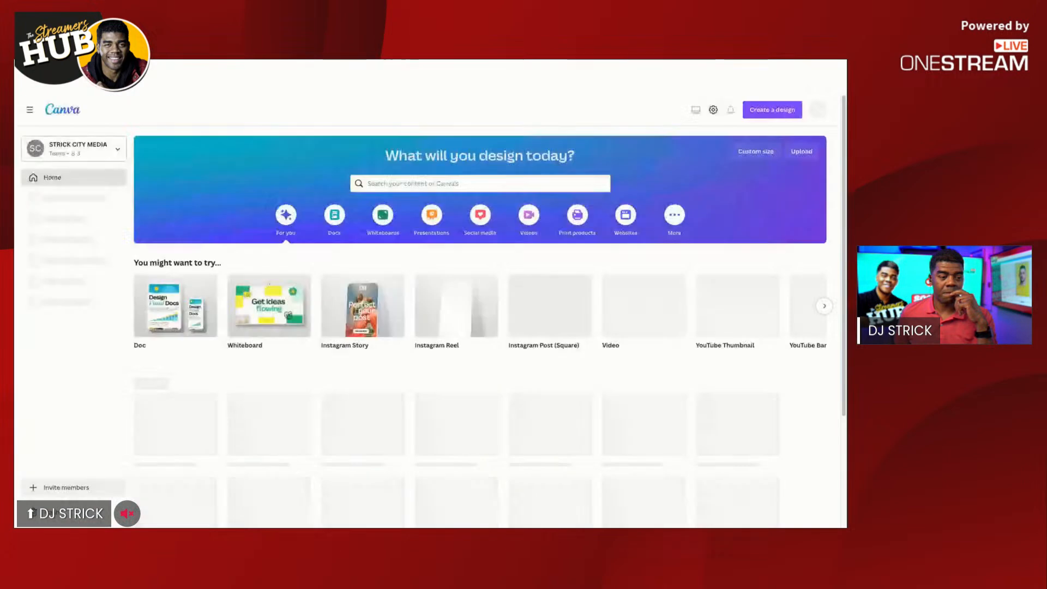
left_click(187, 438)
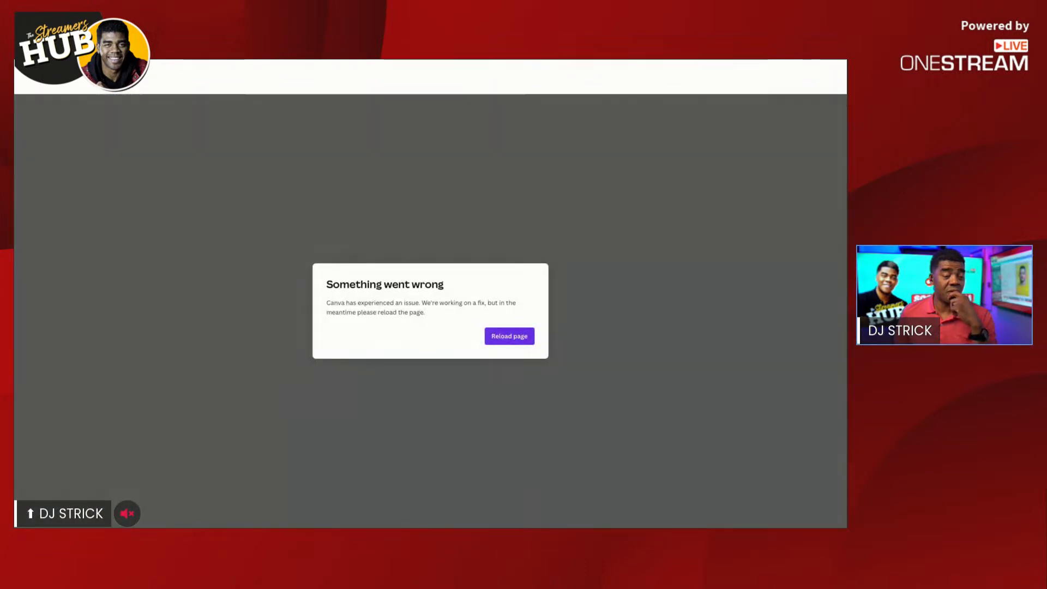
left_click(509, 336)
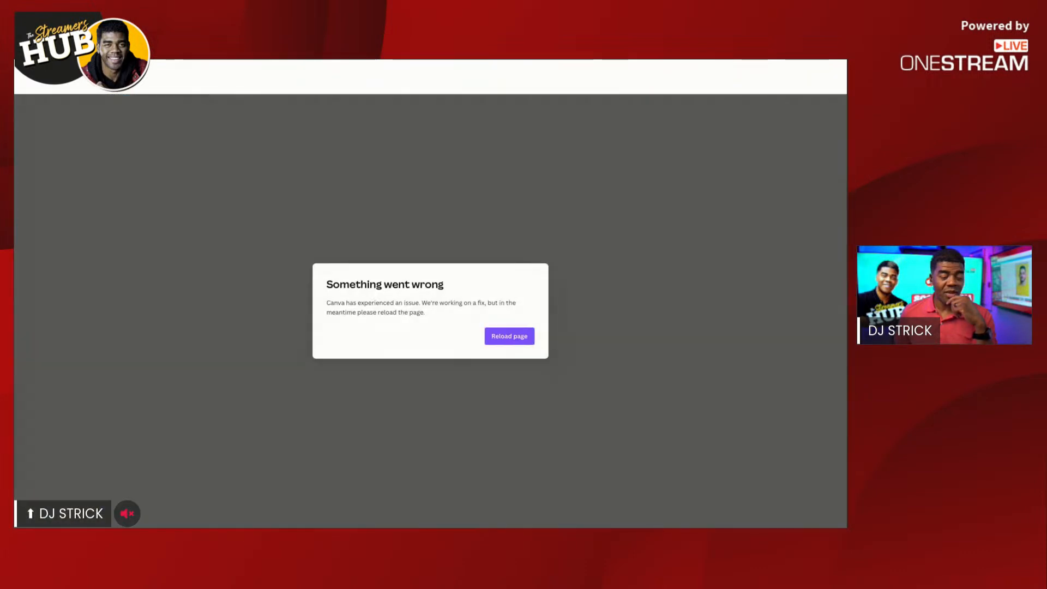
left_click(509, 336)
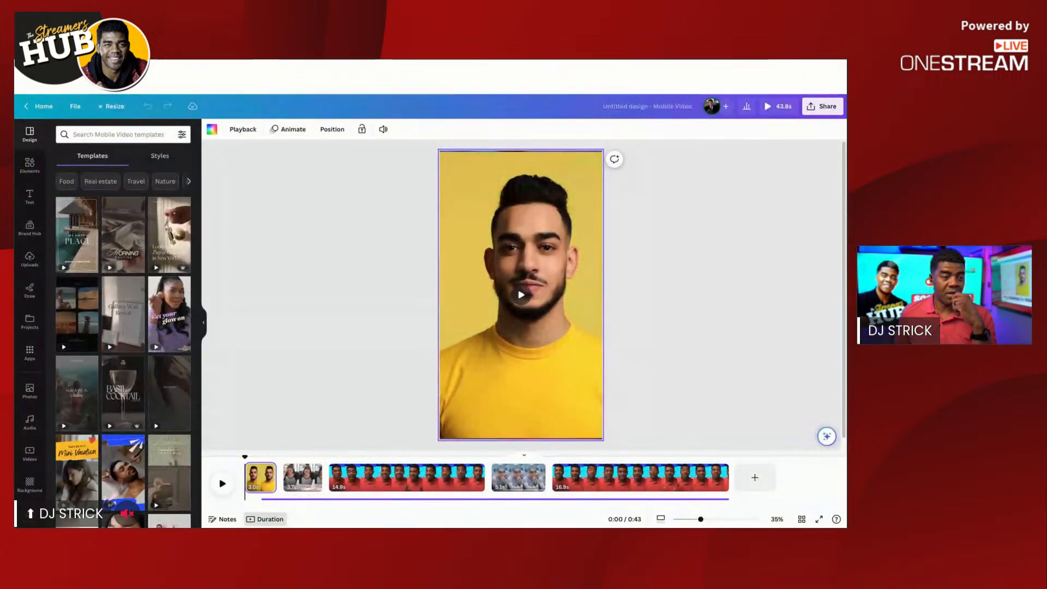
Check the volume of the videos on the first page and play the first two seconds of the design
left_click(383, 129)
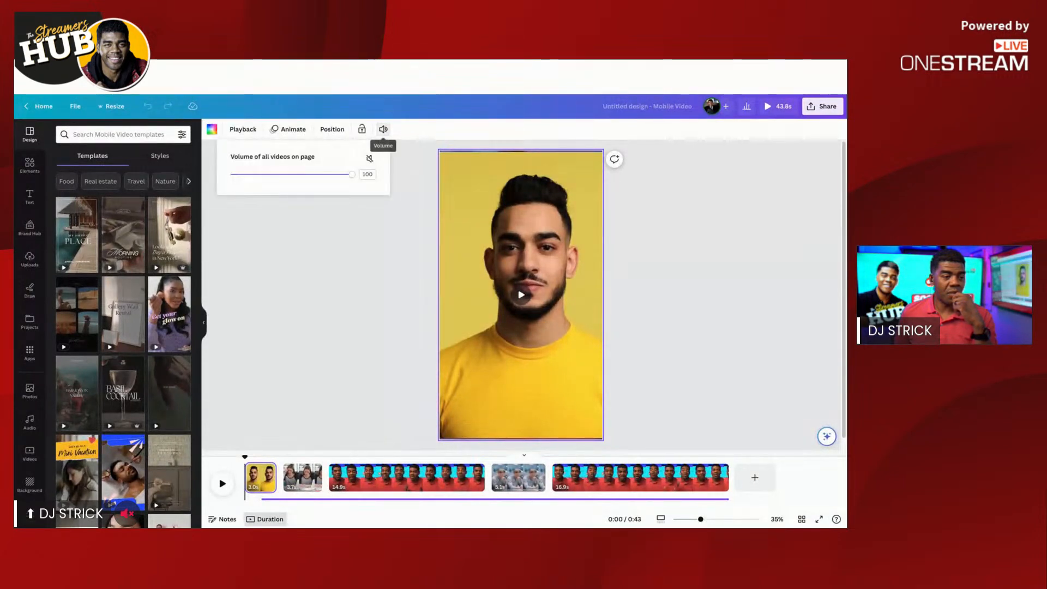
left_click(383, 129)
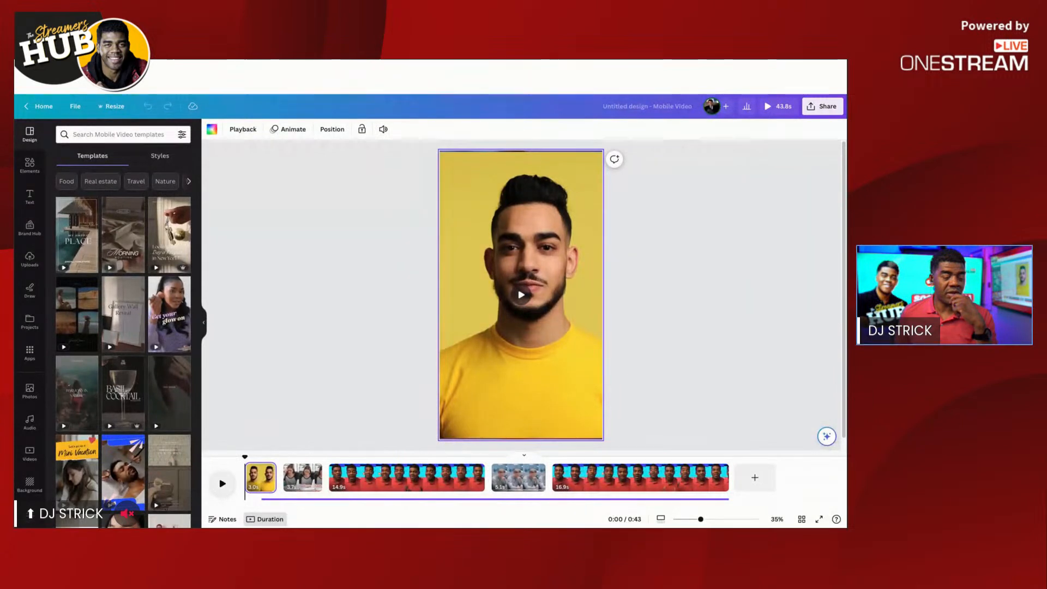
left_click(222, 483)
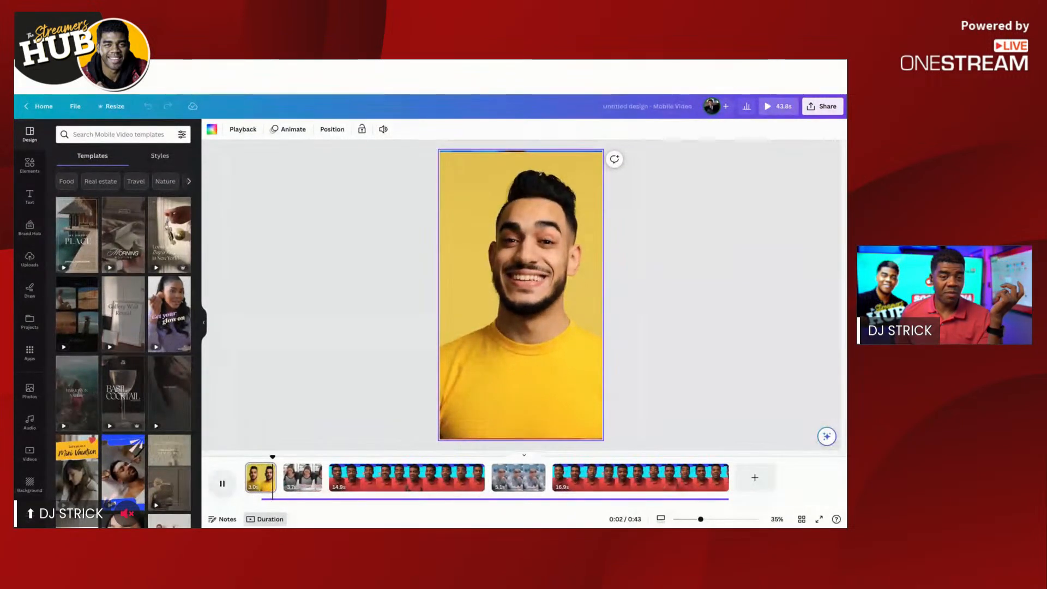
left_click(222, 483)
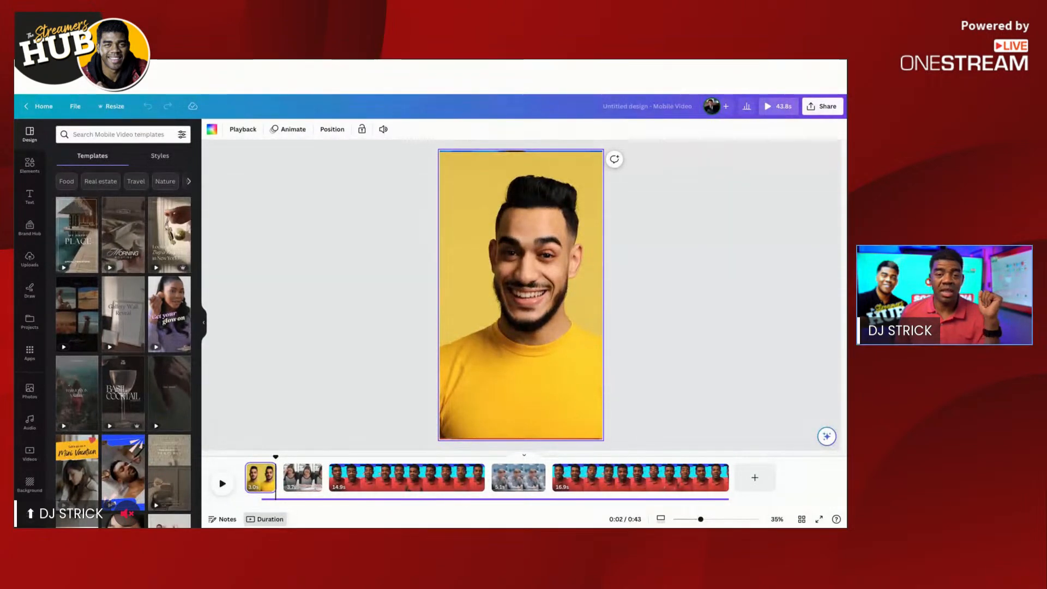
Download all 5 pages of the design as one MP4 video at 1080p (HD) quality
left_click(822, 107)
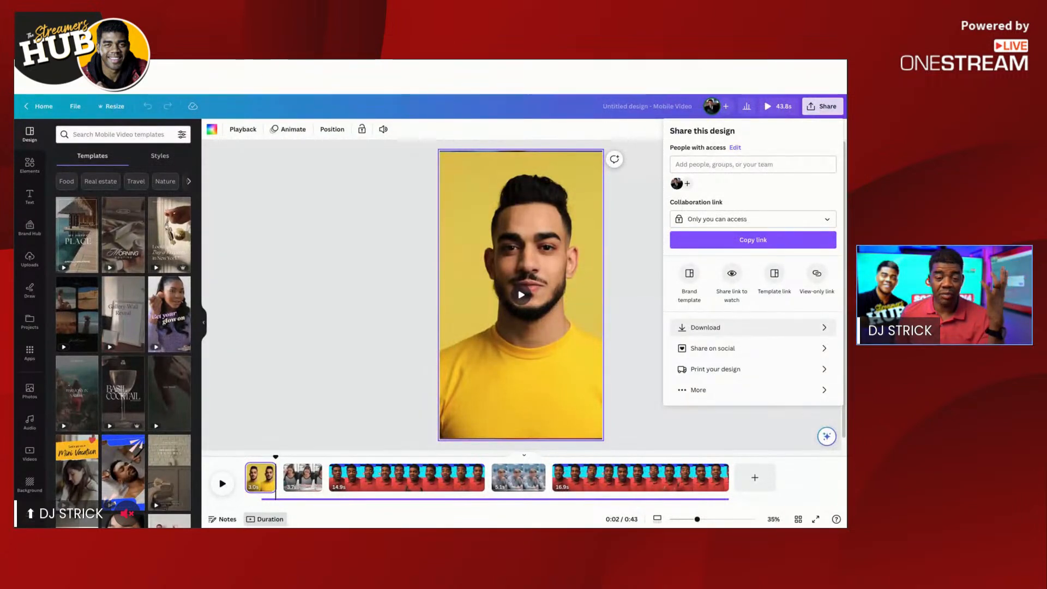
left_click(706, 327)
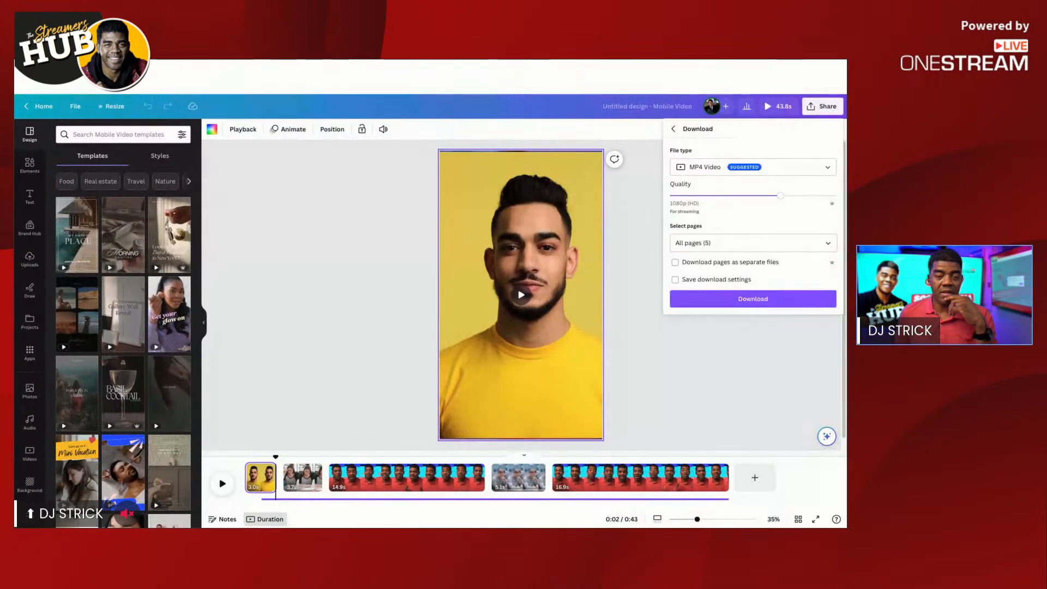
left_click(753, 298)
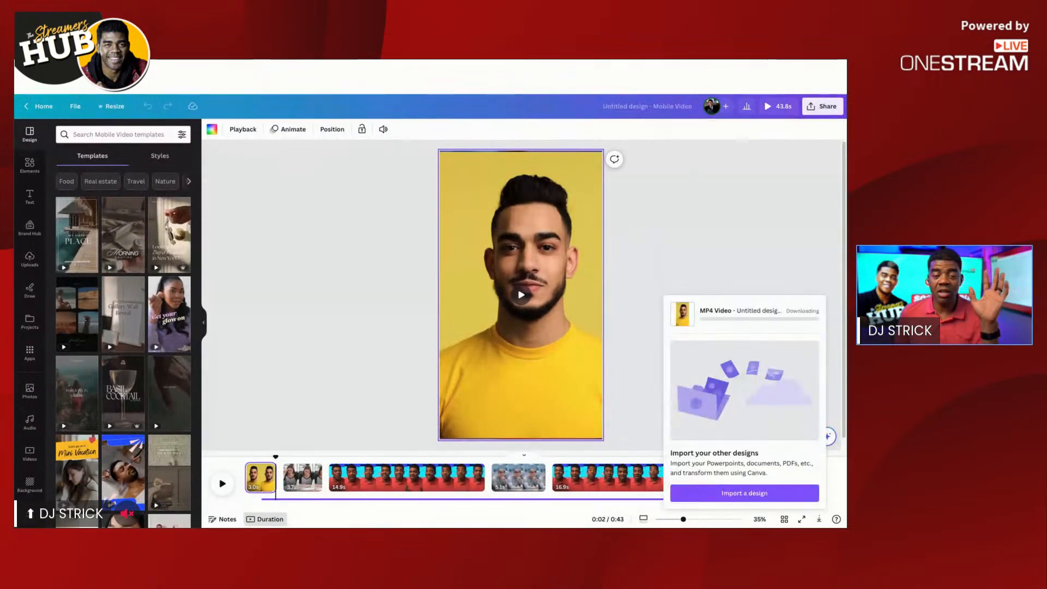